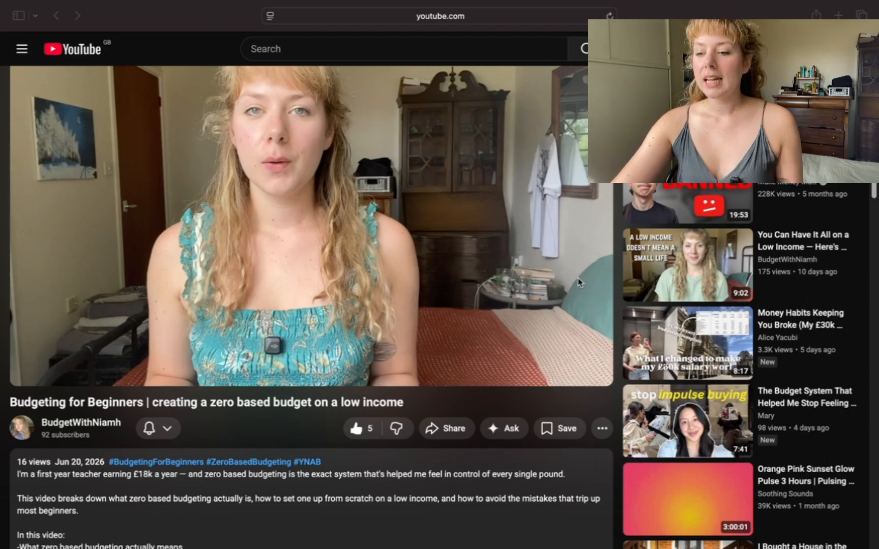
- Open the YNAB referral link for two free months in the budgeting video's description
{"action": "scroll", "coordinate": [437, 320], "scroll_direction": "down", "scroll_amount": 5}
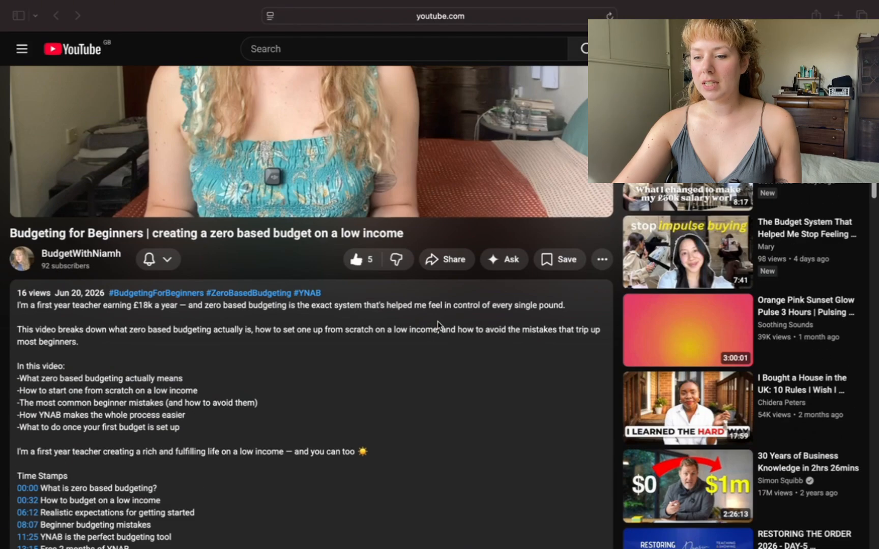
{"action": "scroll", "coordinate": [334, 351], "scroll_direction": "down", "scroll_amount": 4}
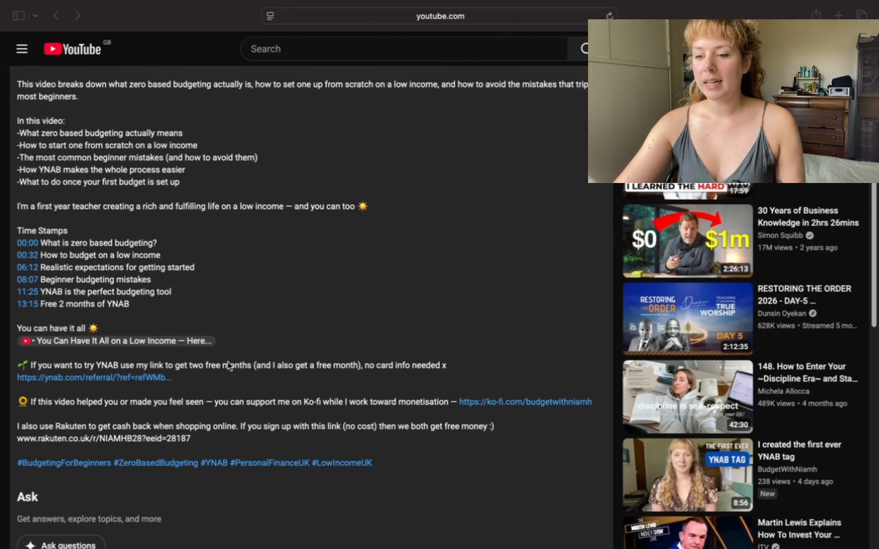
{"action": "left_click", "coordinate": [149, 380]}
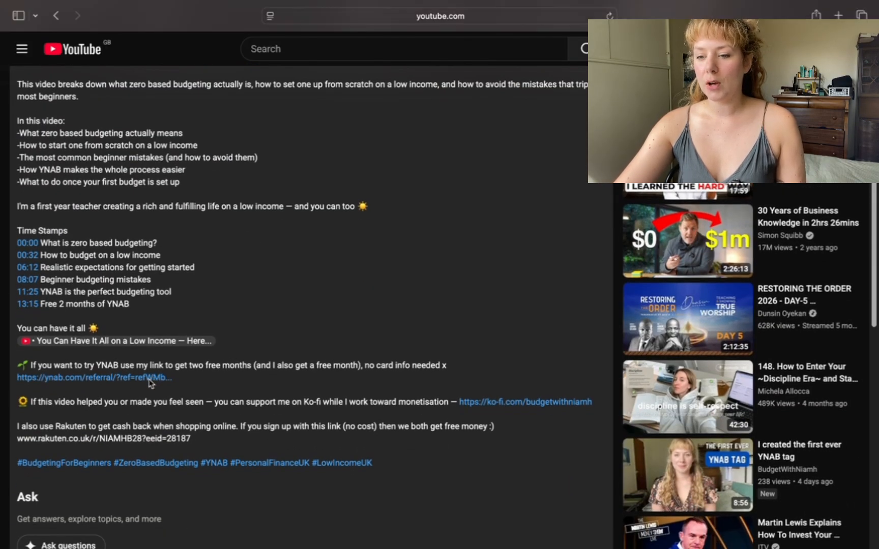
{"action": "left_click", "coordinate": [102, 380]}
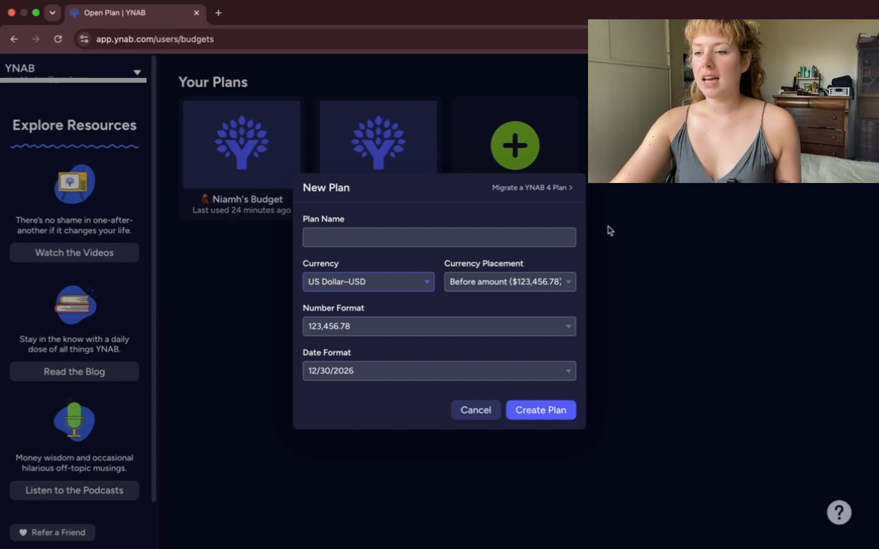
- Name the new plan "My first budget" and set its currency to UK Pound Sterling–GBP
{"action": "left_click", "coordinate": [529, 237]}
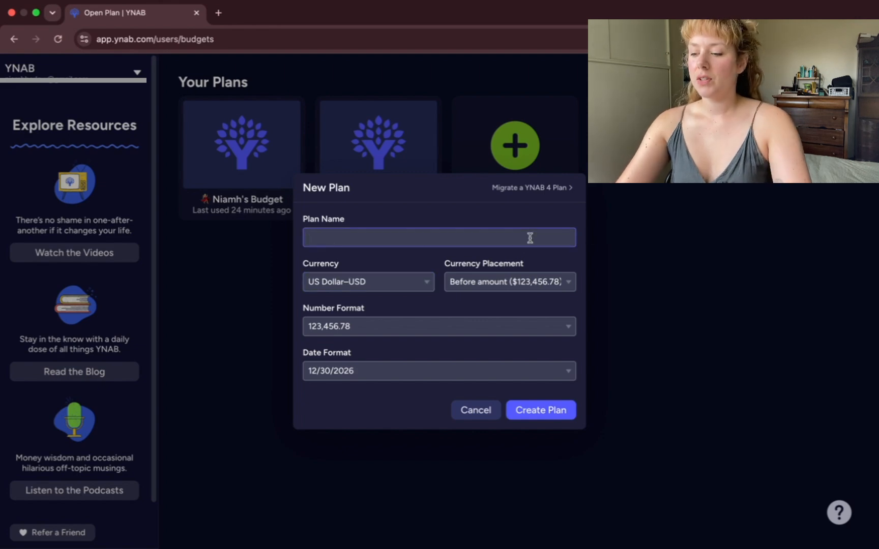
{"action": "type", "text": "My fi"}
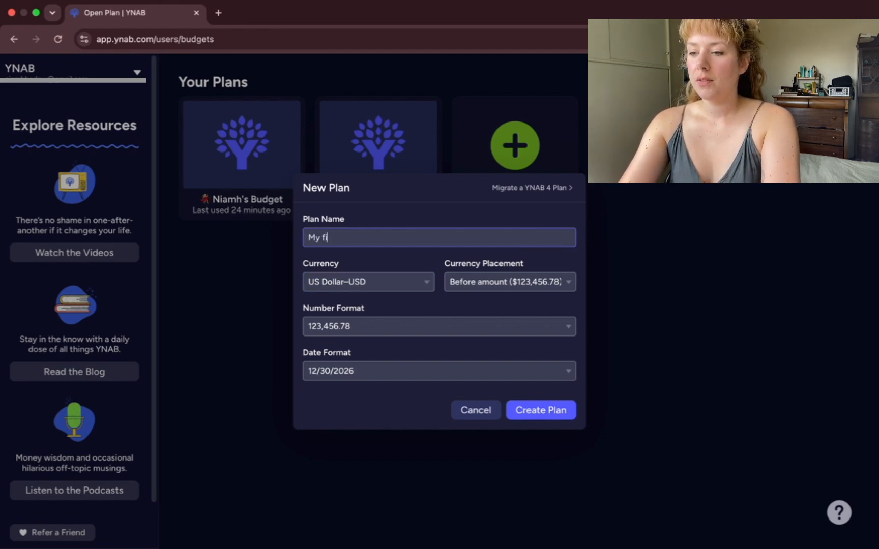
{"action": "type", "text": "rst budget"}
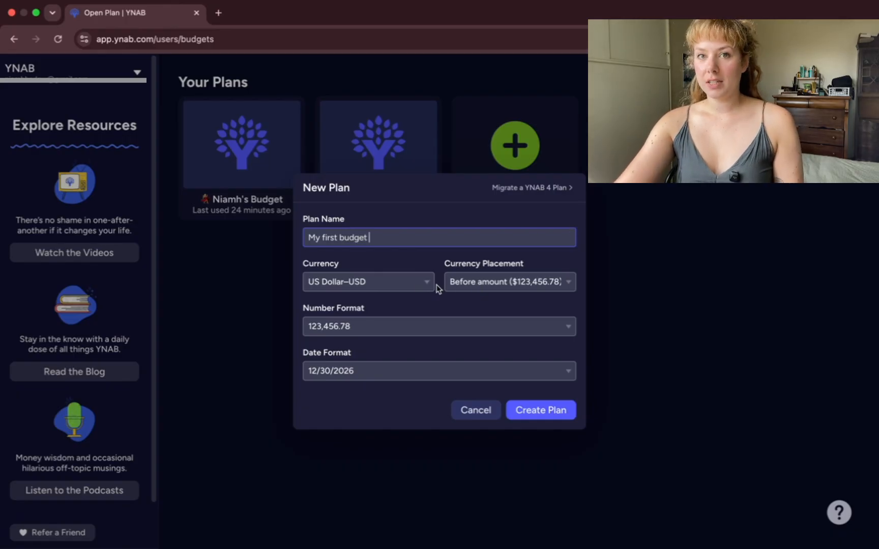
{"action": "left_click", "coordinate": [414, 285]}
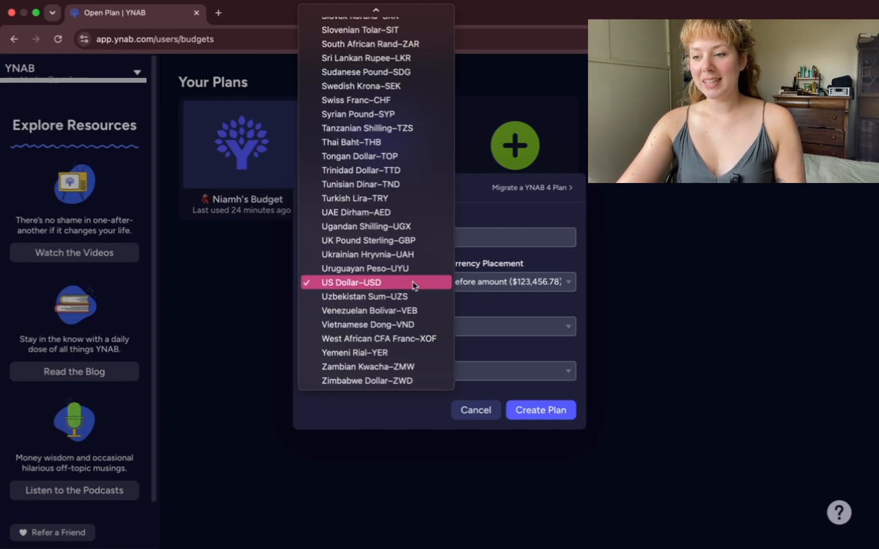
{"action": "left_click", "coordinate": [401, 248]}
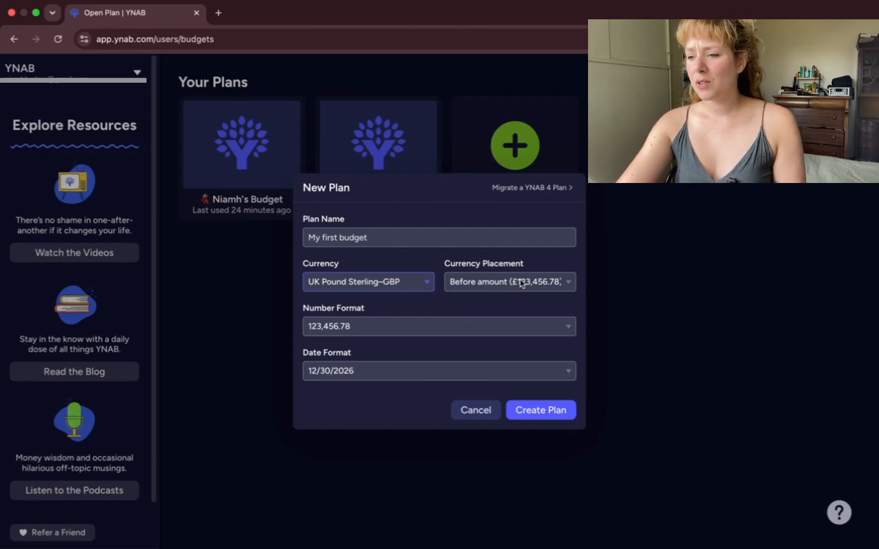
- Keep the currency symbol before the amount, set the date format to 30/12/2026, and create the plan
{"action": "left_click", "coordinate": [540, 287]}
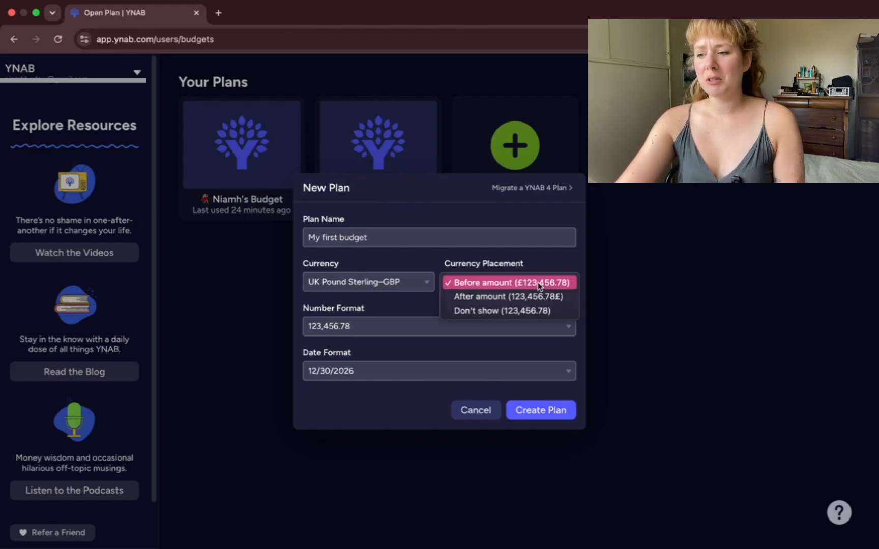
{"action": "left_click", "coordinate": [540, 285]}
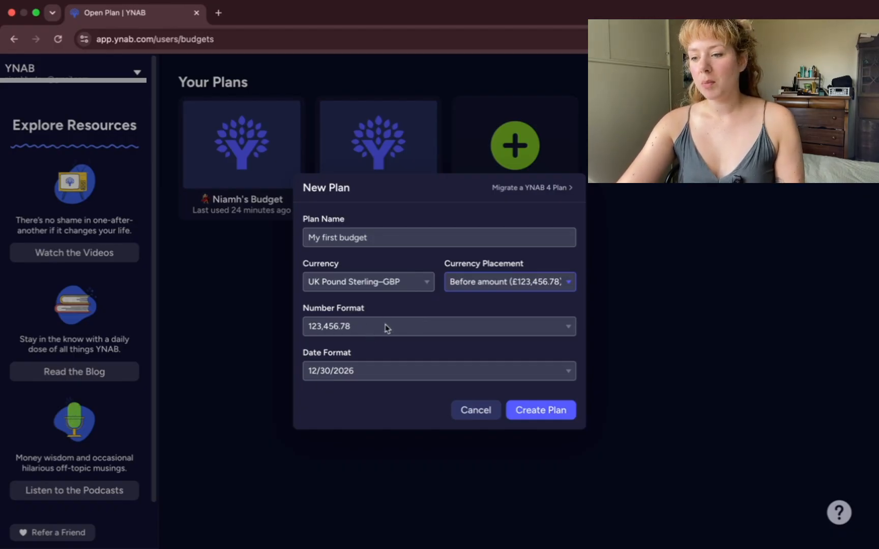
{"action": "left_click", "coordinate": [476, 375]}
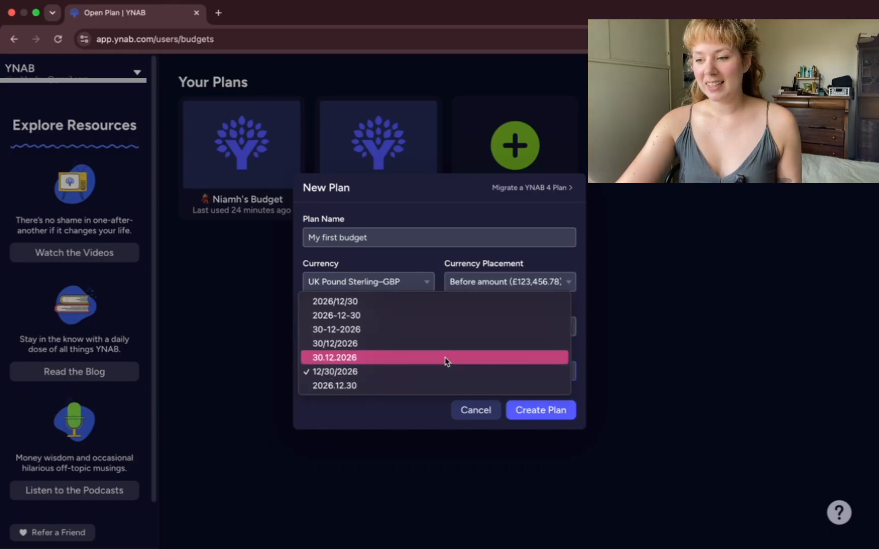
{"action": "left_click", "coordinate": [435, 347]}
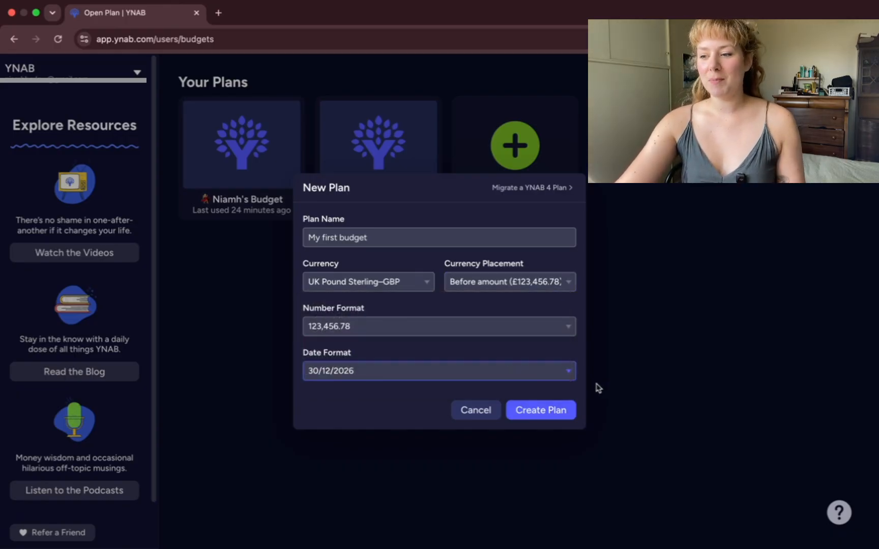
{"action": "left_click", "coordinate": [558, 413]}
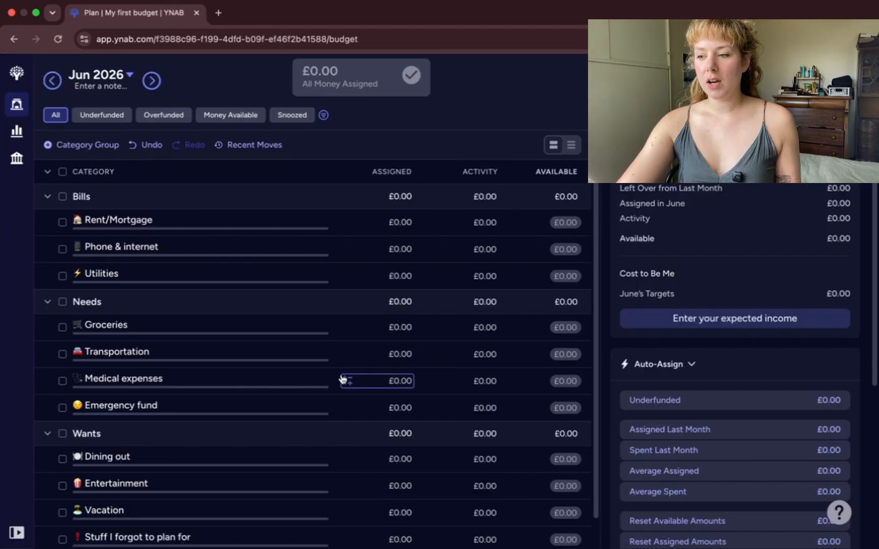
- Examine the default category groups Bills, Needs and Wants and the categories inside them
{"action": "scroll", "coordinate": [343, 377], "scroll_direction": "down", "scroll_amount": 1}
{"action": "scroll", "coordinate": [344, 377], "scroll_direction": "up", "scroll_amount": 1}
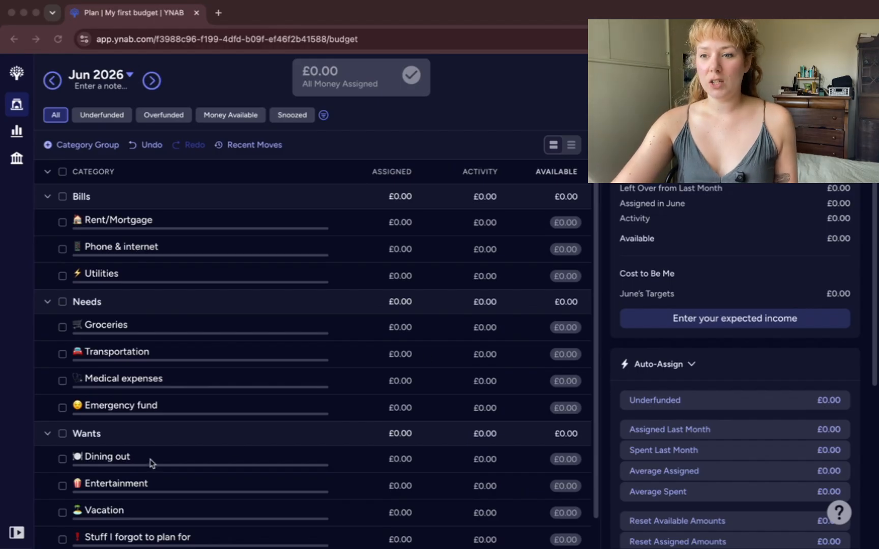
{"action": "left_click", "coordinate": [83, 197]}
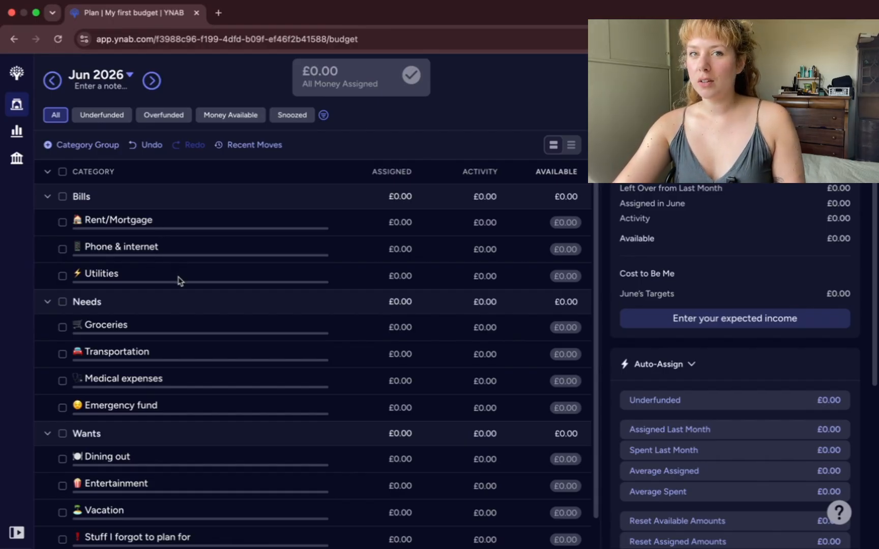
{"action": "scroll", "coordinate": [234, 305], "scroll_direction": "down", "scroll_amount": 1}
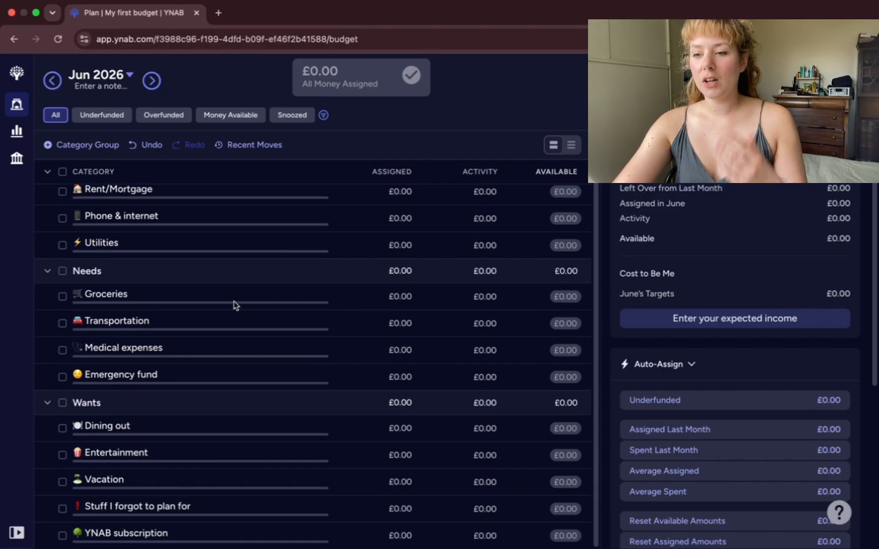
{"action": "scroll", "coordinate": [234, 305], "scroll_direction": "up", "scroll_amount": 1}
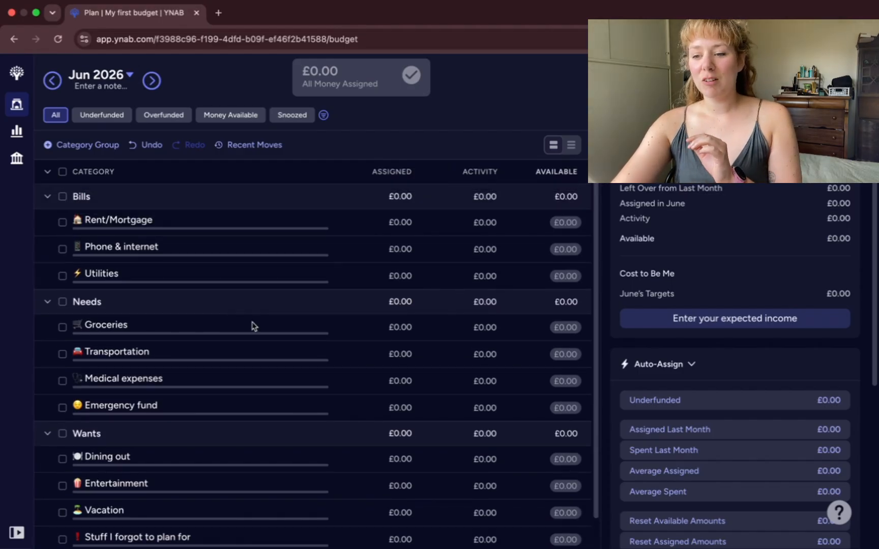
{"action": "scroll", "coordinate": [252, 327], "scroll_direction": "down", "scroll_amount": 1}
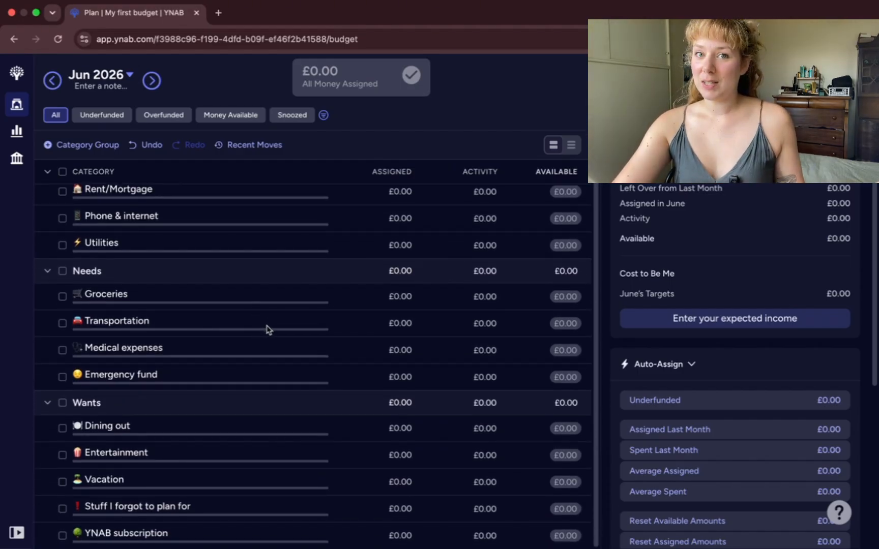
{"action": "scroll", "coordinate": [188, 326], "scroll_direction": "up", "scroll_amount": 1}
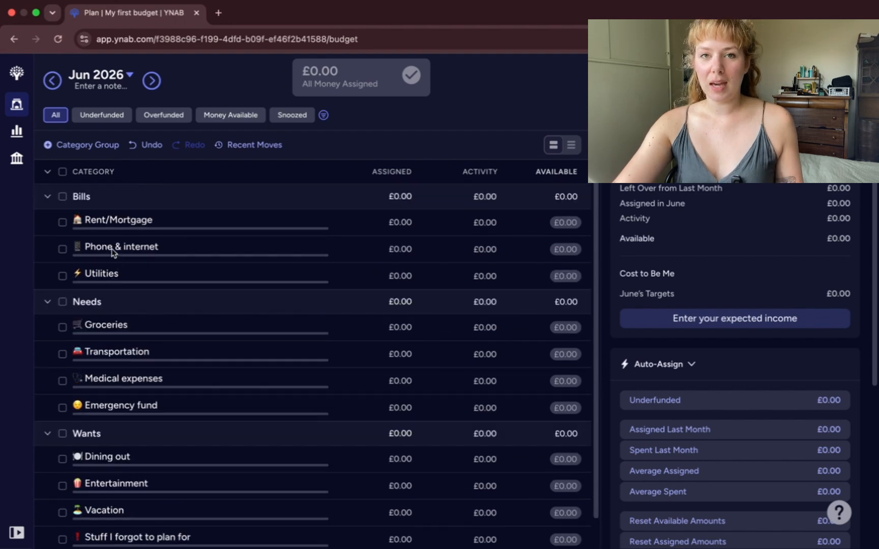
- Clear all default categories from the plan and add a category group named "Essential"
{"action": "left_click", "coordinate": [98, 173]}
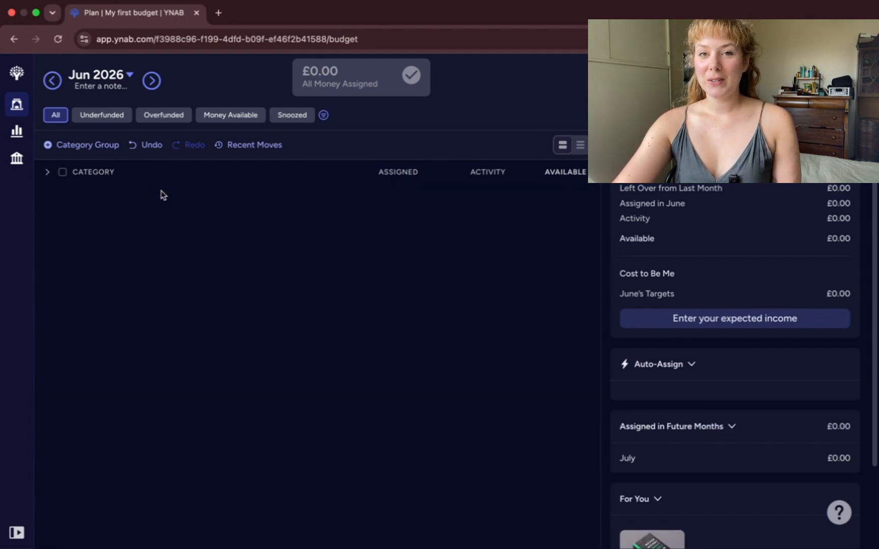
{"action": "left_click", "coordinate": [98, 153]}
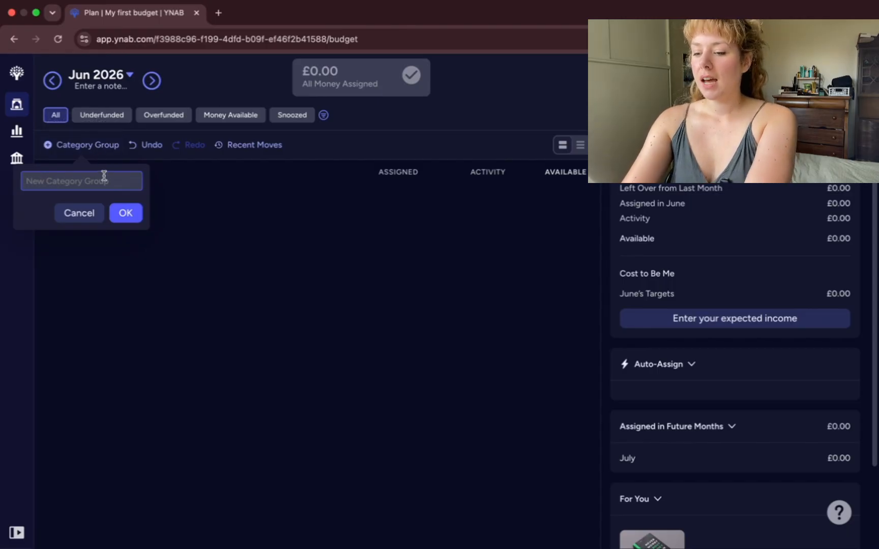
{"action": "type", "text": "Essen"}
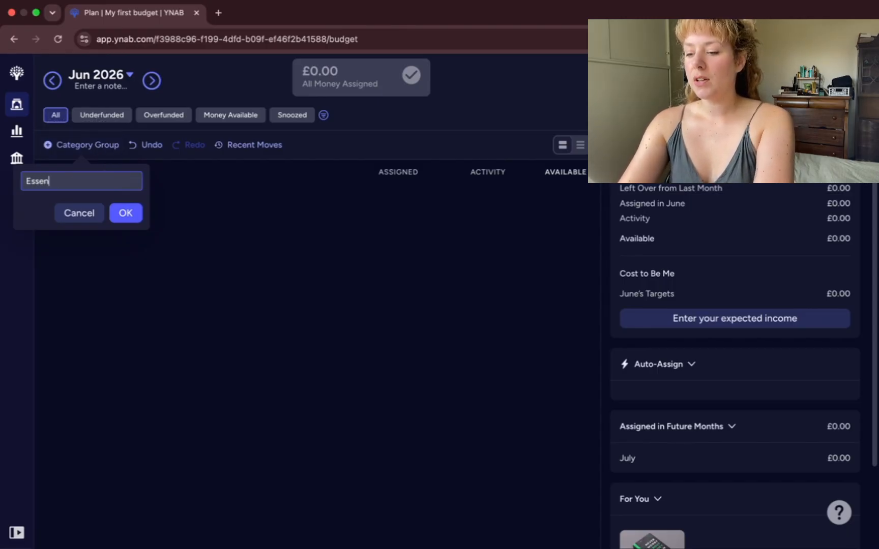
{"action": "type", "text": "tial Cos"}
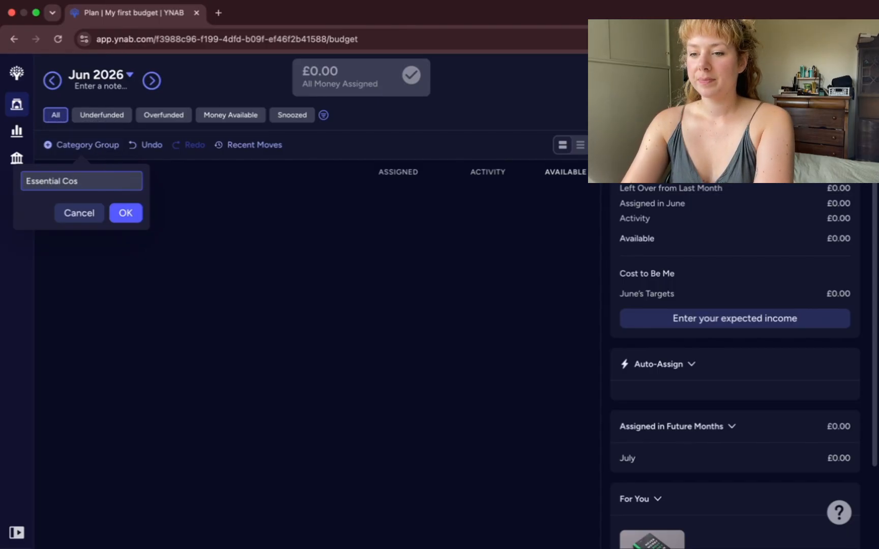
{"action": "left_click", "coordinate": [127, 213]}
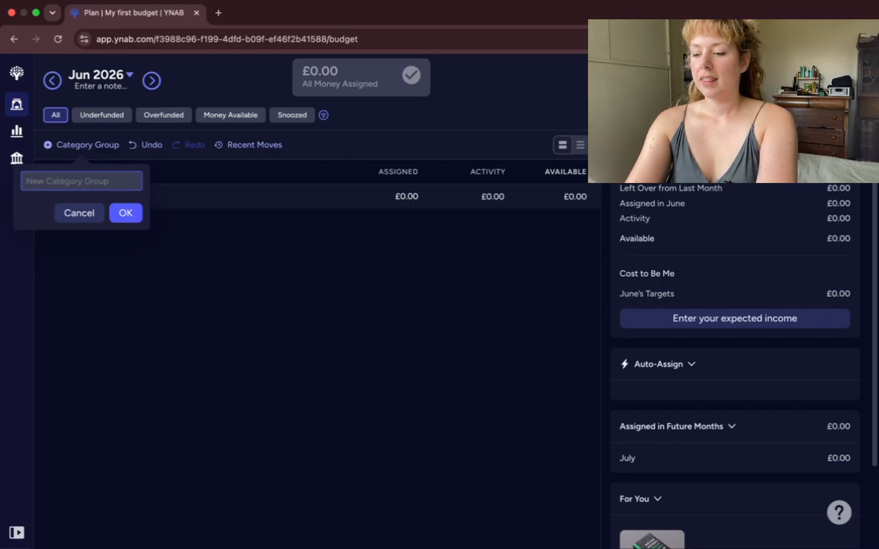
- Add two more category groups named "Guilt free spending" and "Car"
{"action": "type", "text": "Guilt free"}
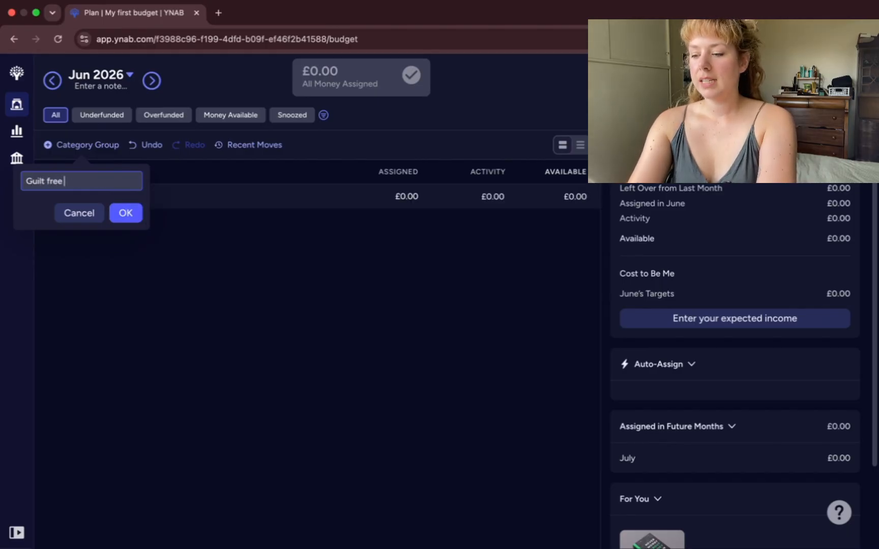
{"action": "type", "text": " spending"}
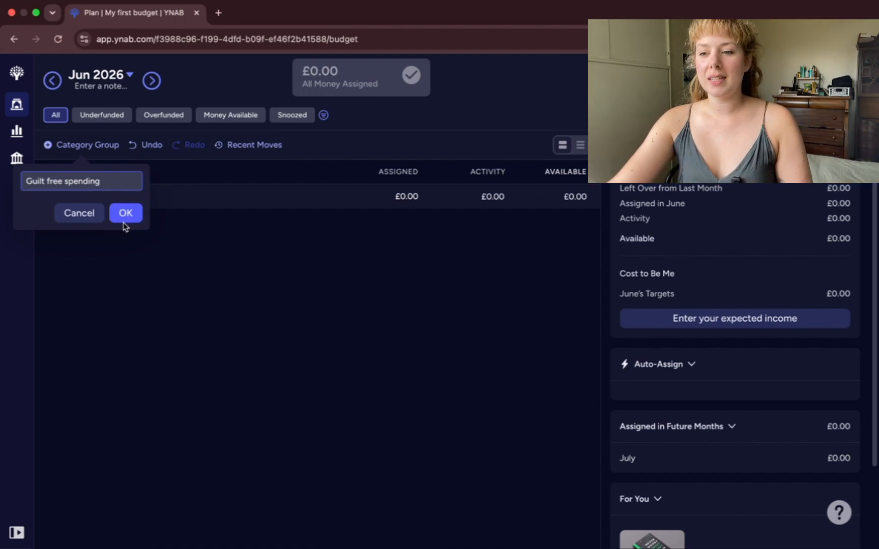
{"action": "left_click", "coordinate": [128, 221]}
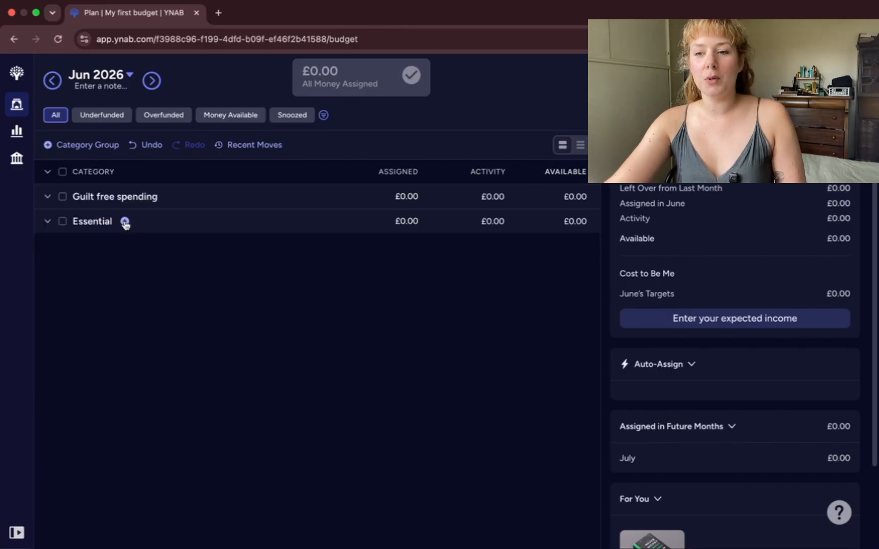
{"action": "left_click", "coordinate": [83, 145]}
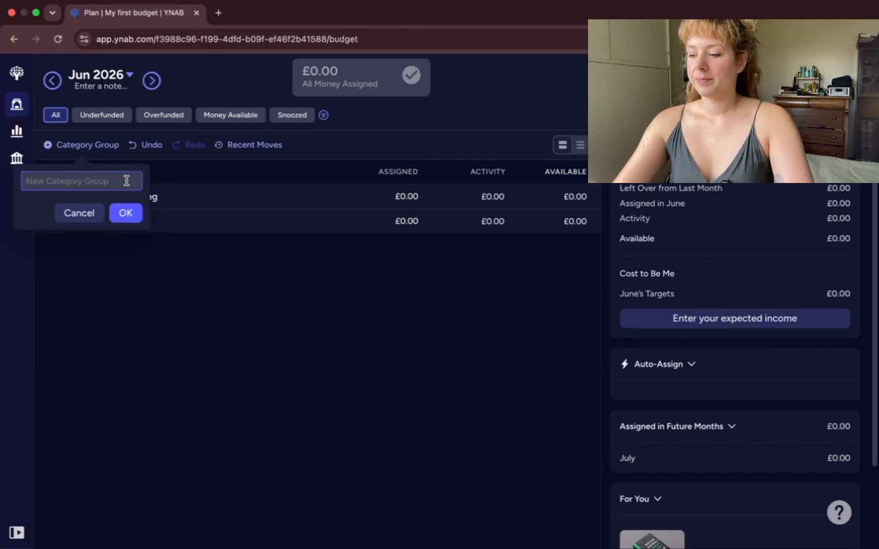
{"action": "type", "text": "Car"}
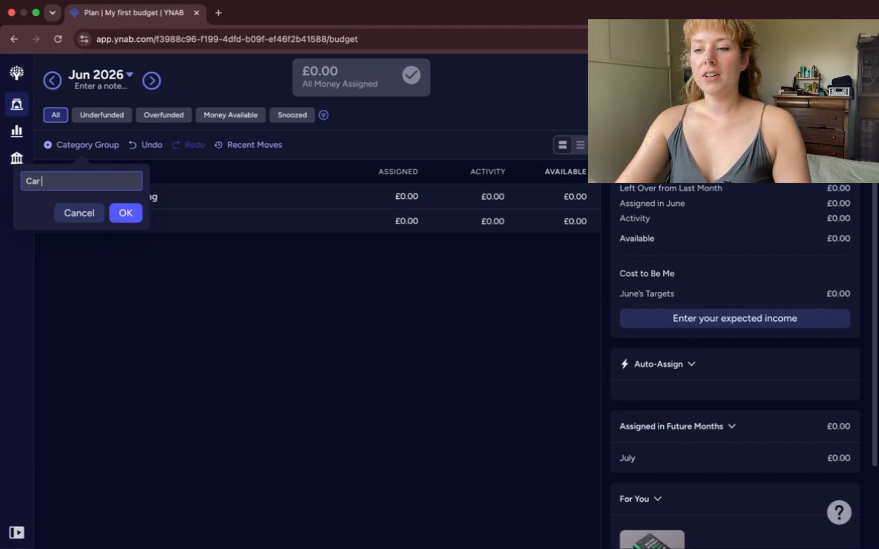
{"action": "left_click", "coordinate": [125, 214]}
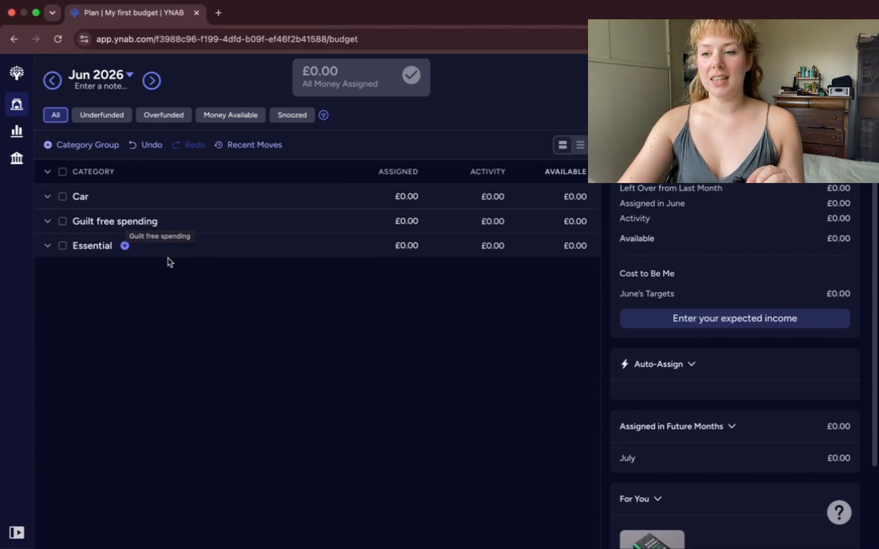
- Add a category group named "Savings"
{"action": "left_click", "coordinate": [98, 146]}
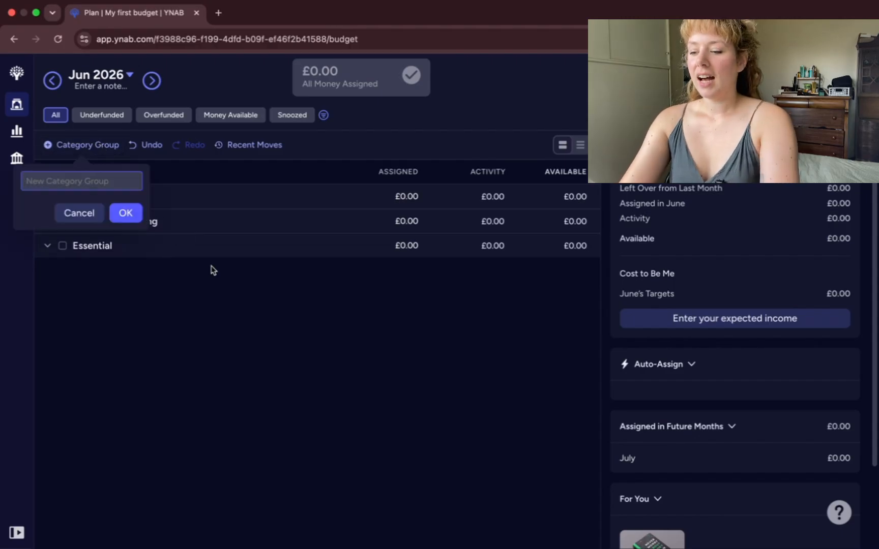
{"action": "type", "text": "Sav"}
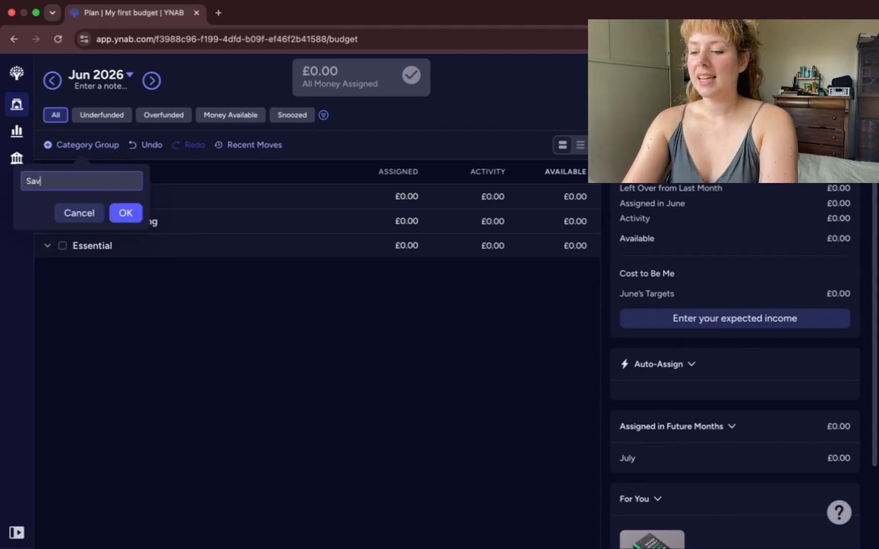
{"action": "type", "text": "ings"}
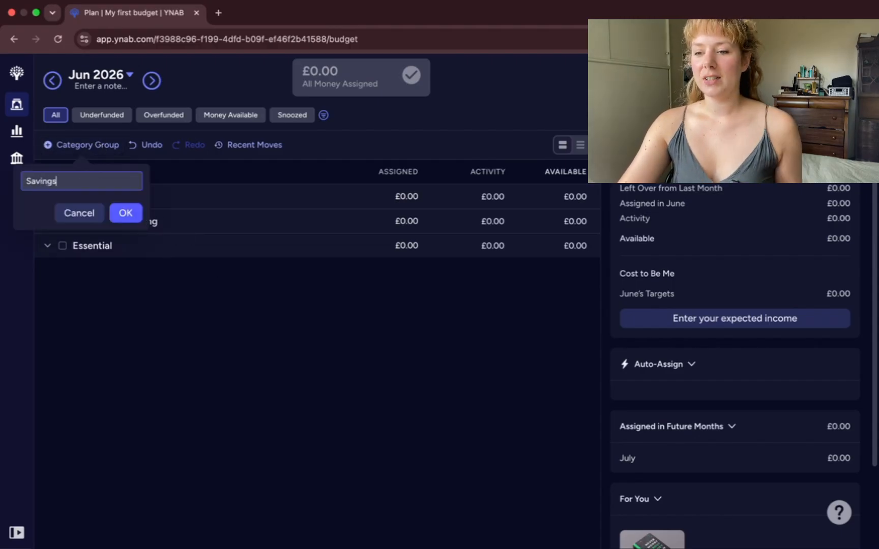
{"action": "left_click", "coordinate": [126, 213]}
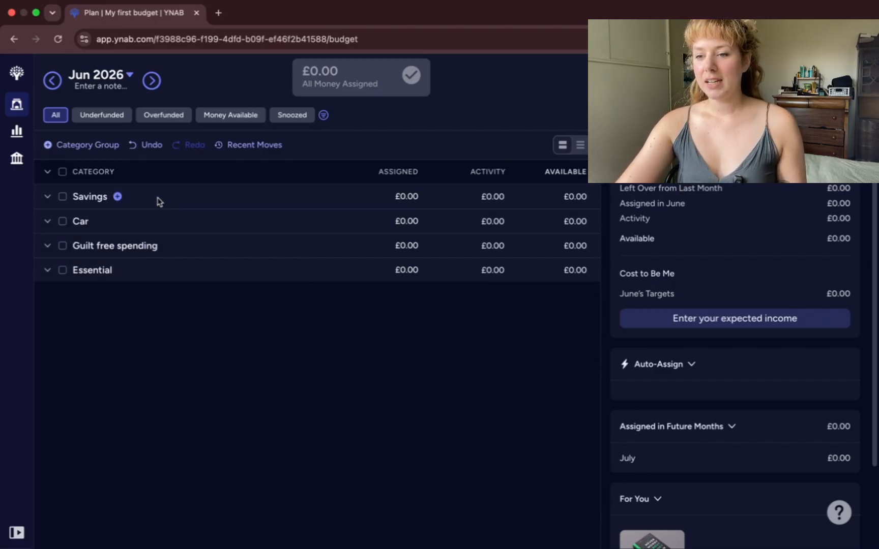
- Reorder the category groups as Essential, Car, Guilt free spending and Savings
{"action": "left_click_drag", "start_coordinate": [160, 278], "coordinate": [147, 204]}
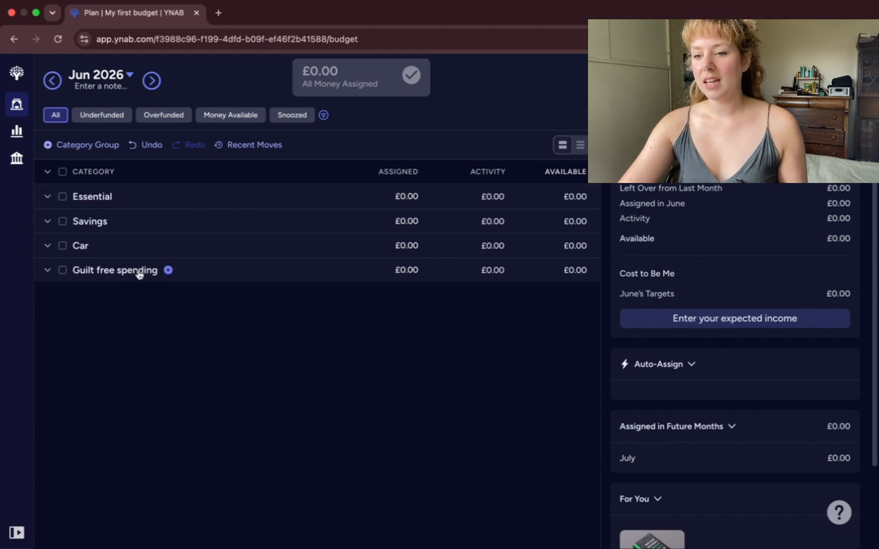
{"action": "left_click_drag", "start_coordinate": [142, 270], "coordinate": [137, 232]}
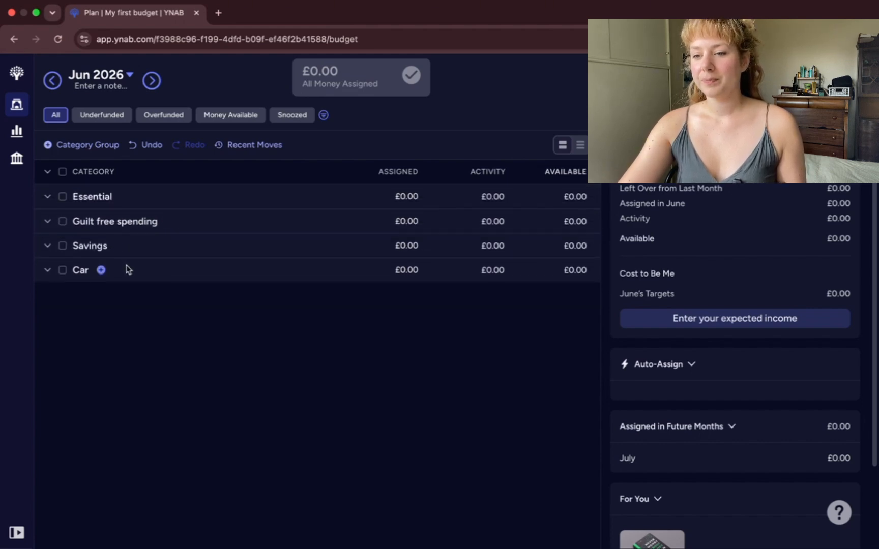
{"action": "left_click_drag", "start_coordinate": [125, 269], "coordinate": [124, 221]}
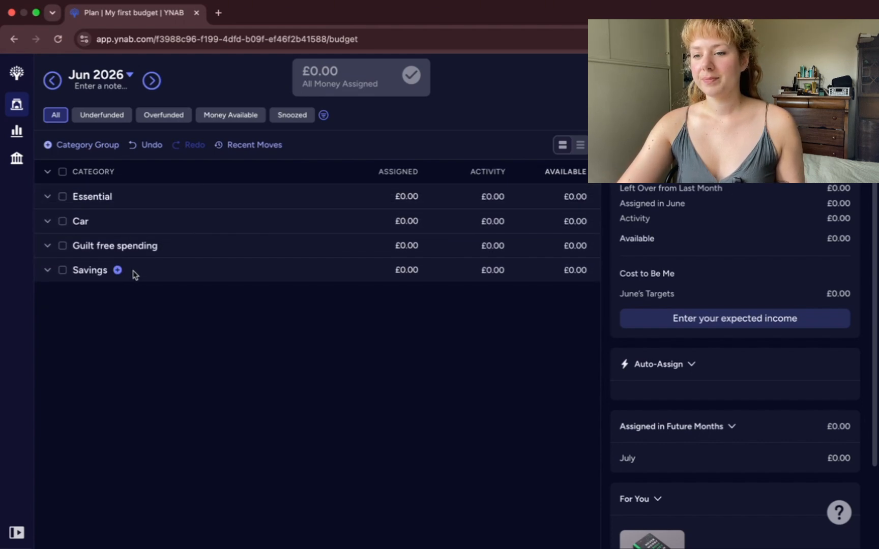
{"action": "left_click", "coordinate": [48, 172]}
{"action": "left_click", "coordinate": [47, 172]}
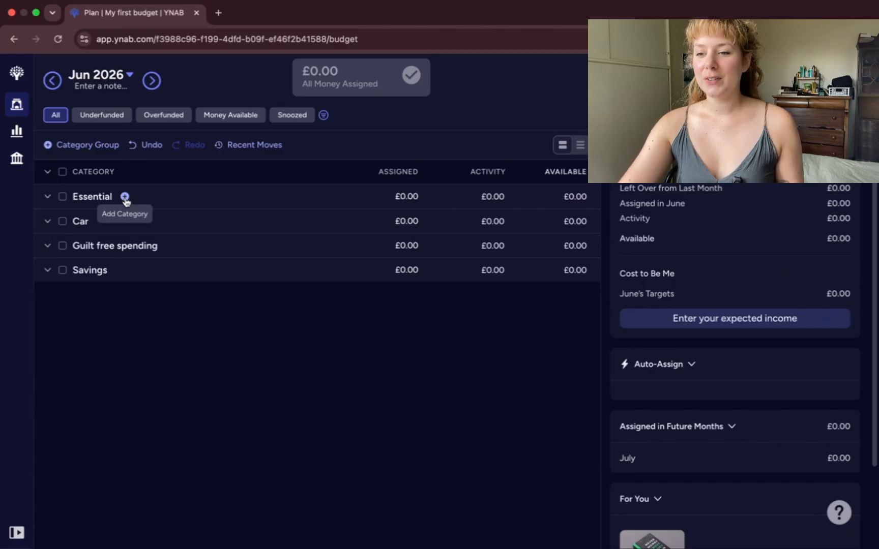
- Add a category named "Mortgage/Rent" to the Essential group
{"action": "left_click", "coordinate": [125, 197]}
{"action": "type", "text": "Ut"}
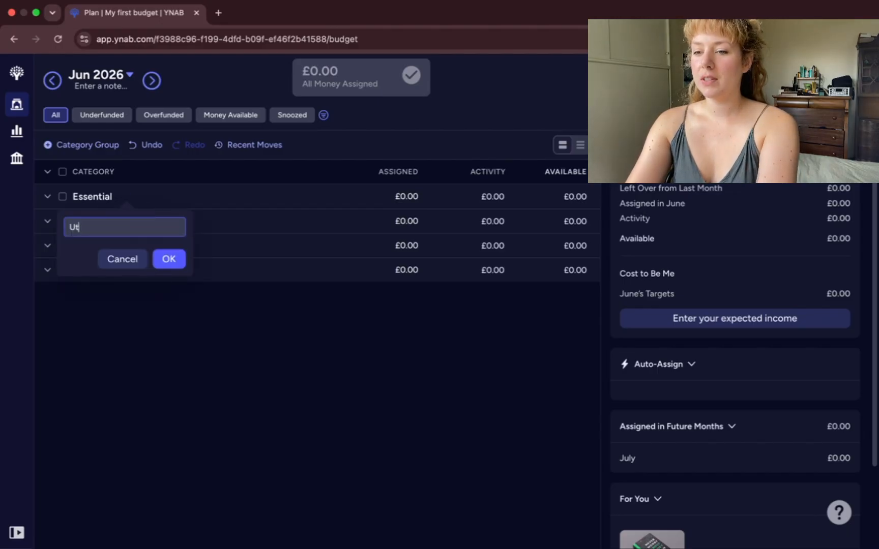
{"action": "key", "text": "BackSpace"}
{"action": "type", "text": "mort"}
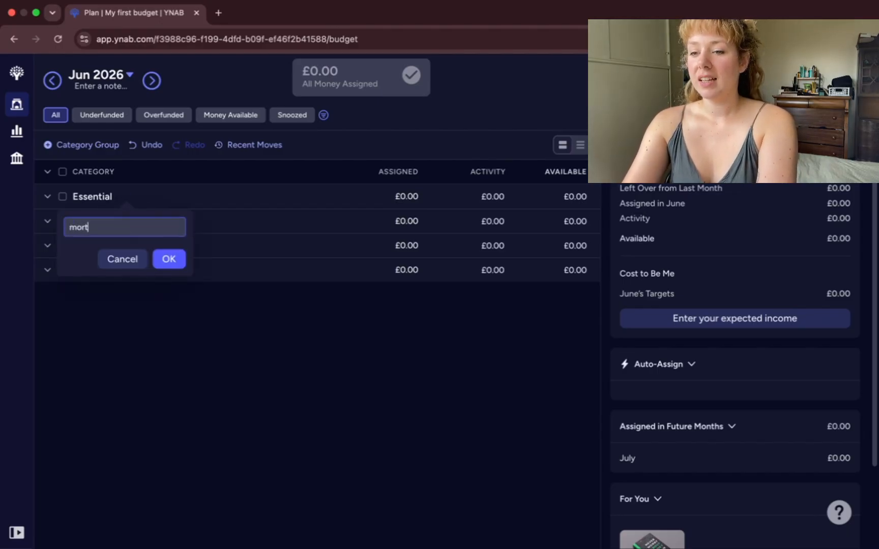
{"action": "key", "text": "BackSpace"}
{"action": "type", "text": "Mo"}
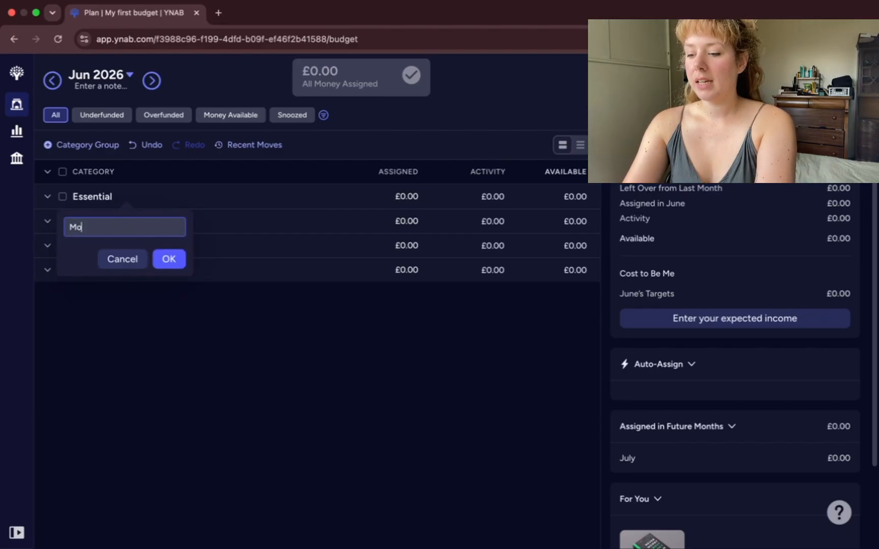
{"action": "type", "text": "rtgage"}
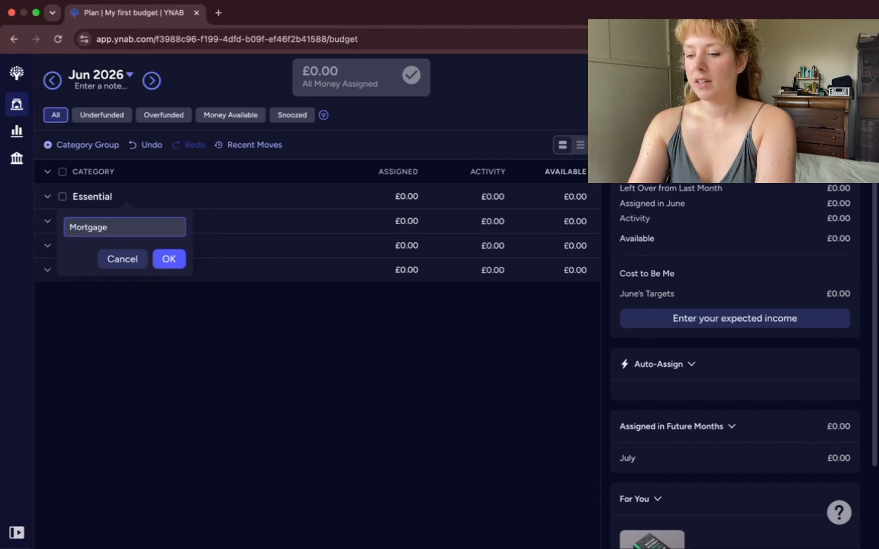
{"action": "type", "text": "/Rent"}
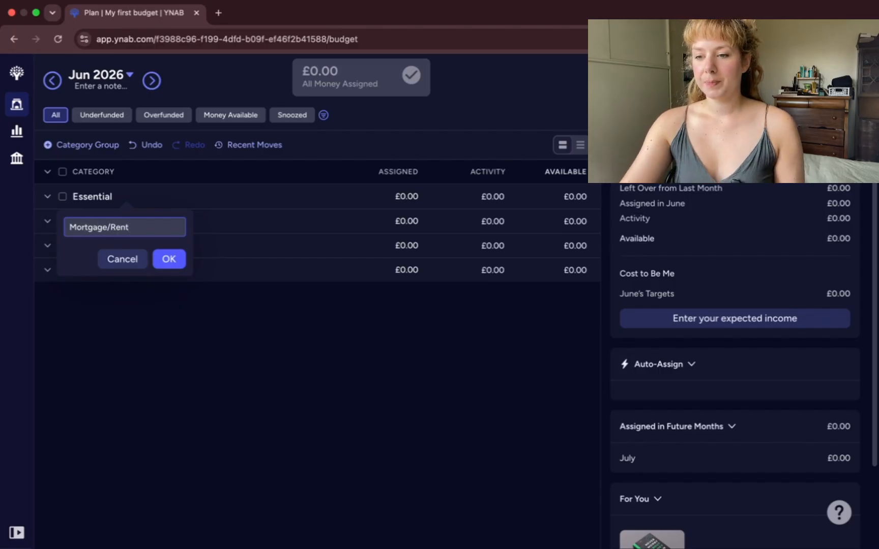
{"action": "left_click", "coordinate": [168, 259]}
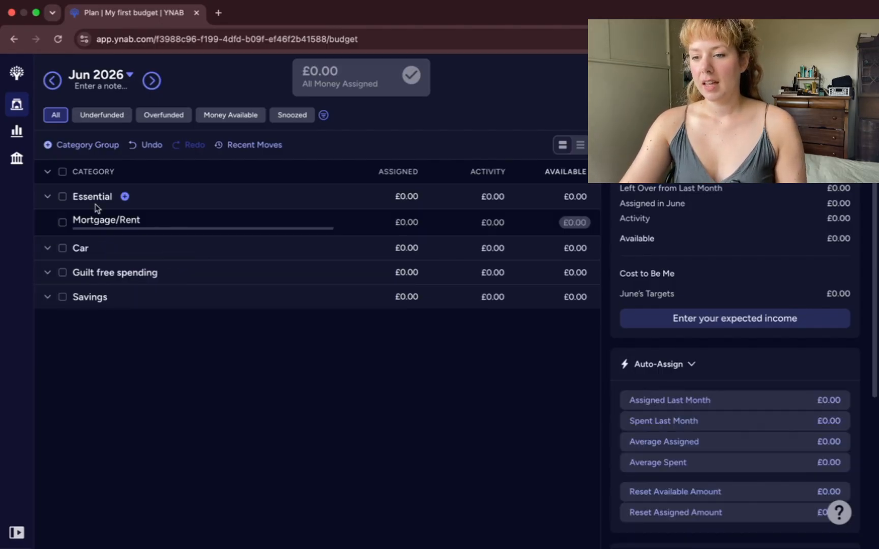
- Add the categories "Bills" and "Subscriptions" to the Essential group and order it as Mortgage/Rent, Bills, Subscriptions
{"action": "left_click", "coordinate": [124, 196]}
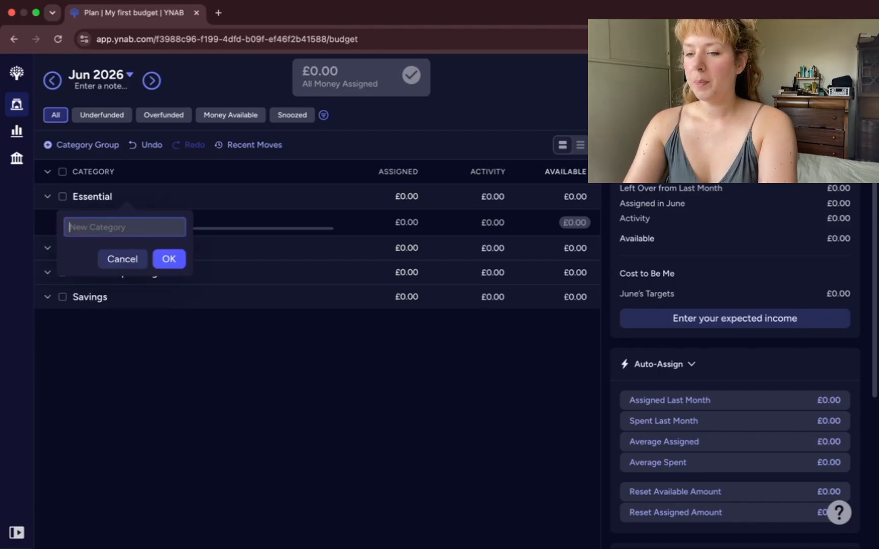
{"action": "type", "text": "Bills"}
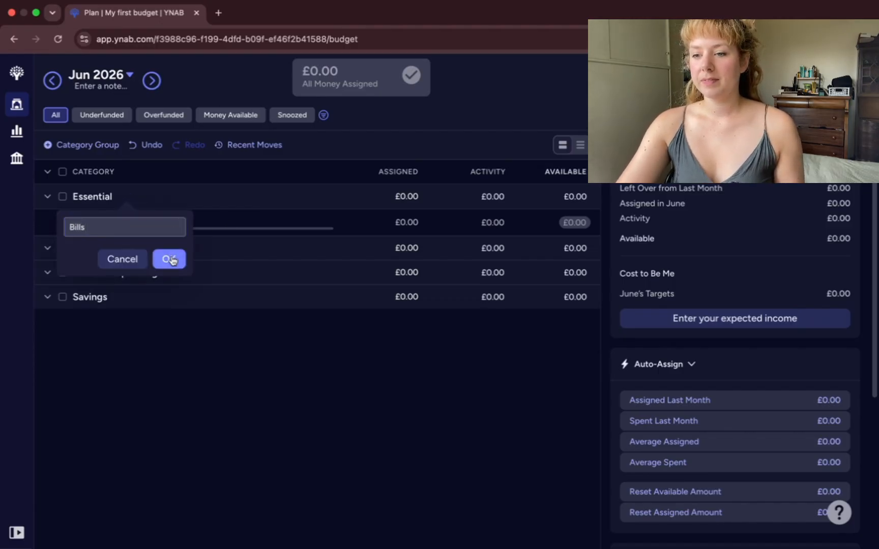
{"action": "left_click", "coordinate": [171, 259]}
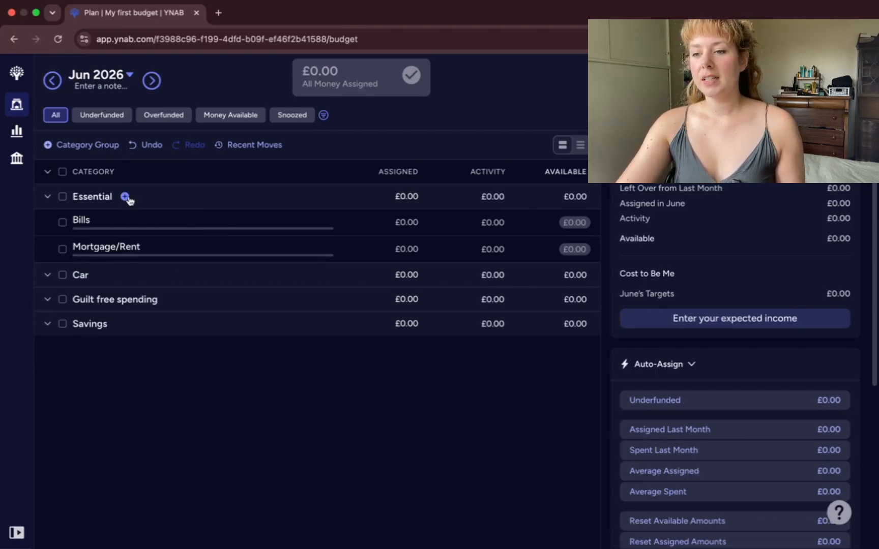
{"action": "left_click", "coordinate": [125, 197]}
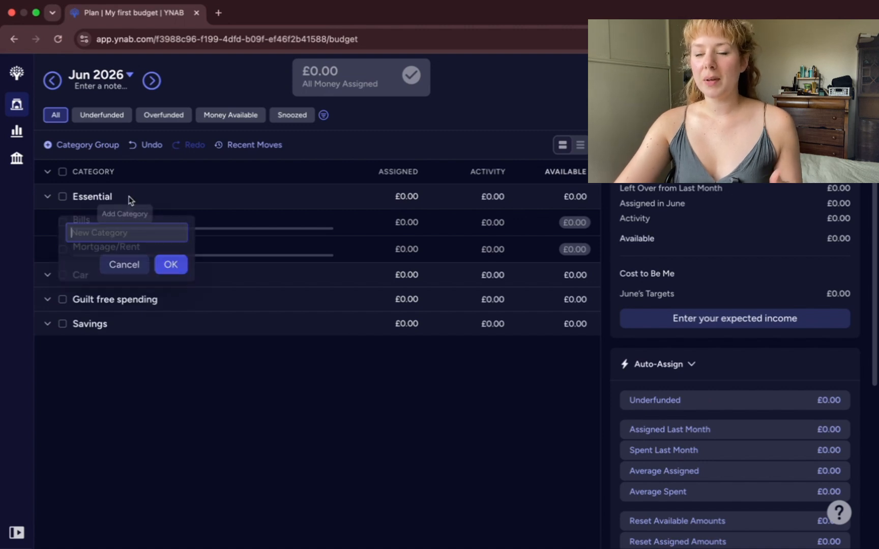
{"action": "type", "text": "Su"}
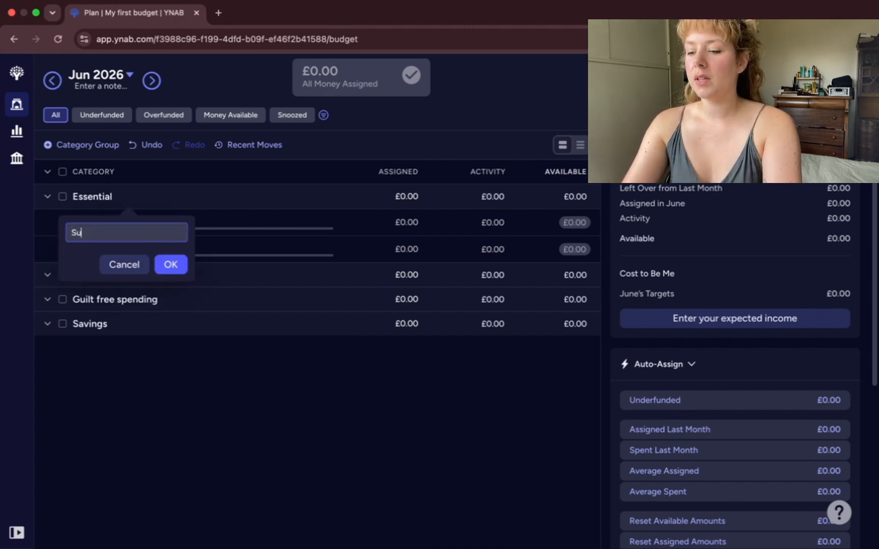
{"action": "type", "text": "bscriptions"}
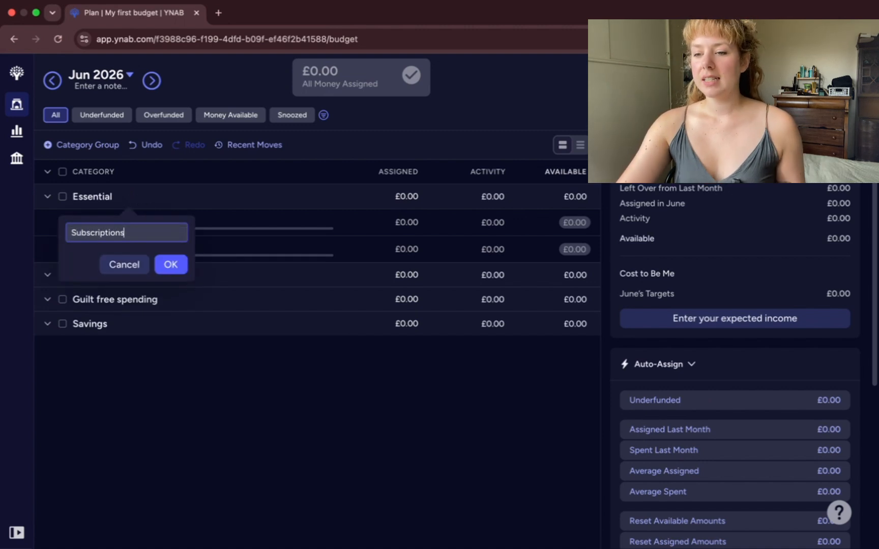
{"action": "left_click", "coordinate": [170, 264]}
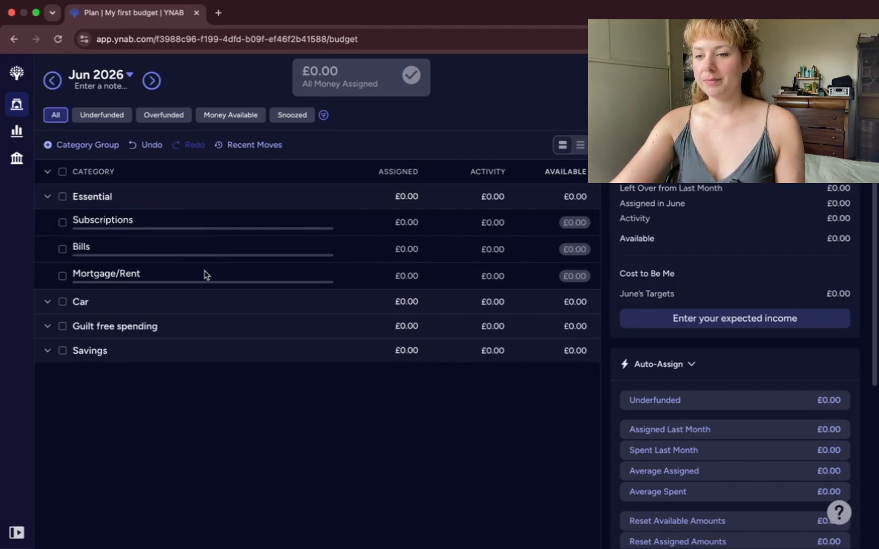
{"action": "left_click_drag", "start_coordinate": [108, 282], "coordinate": [98, 252]}
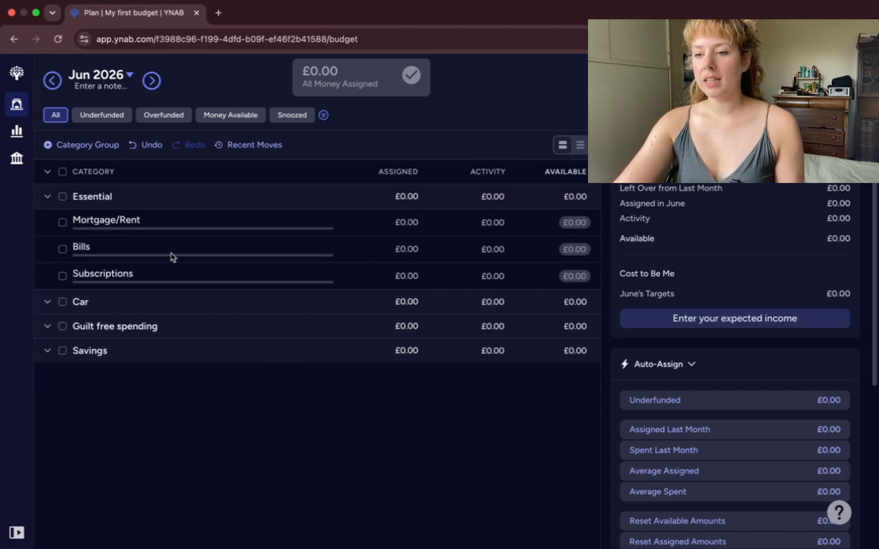
- Add a "Groceries" category to the Essential group and move it below Subscriptions
{"action": "left_click", "coordinate": [125, 198]}
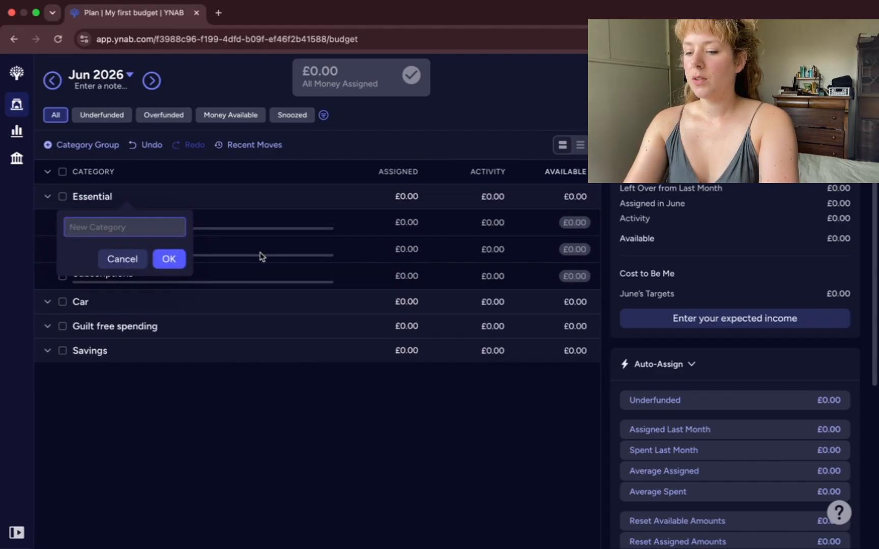
{"action": "type", "text": "Groceries"}
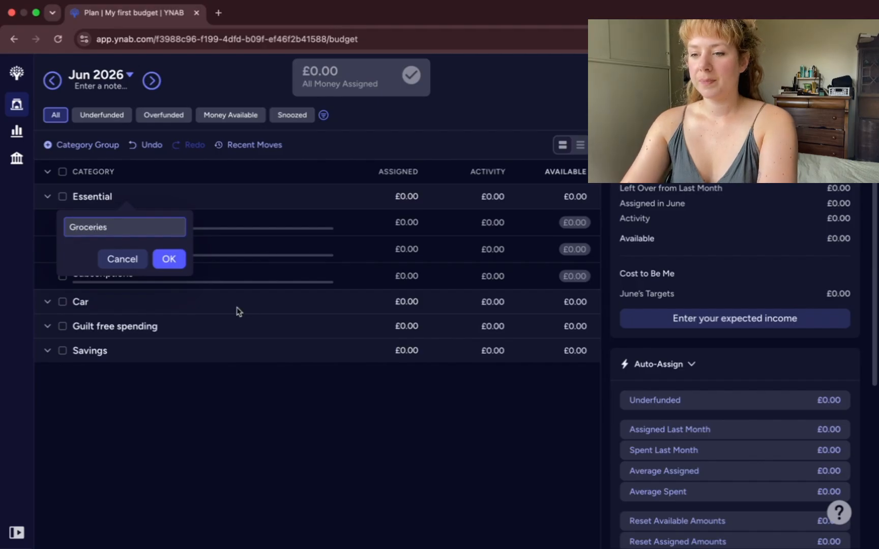
{"action": "left_click", "coordinate": [170, 259]}
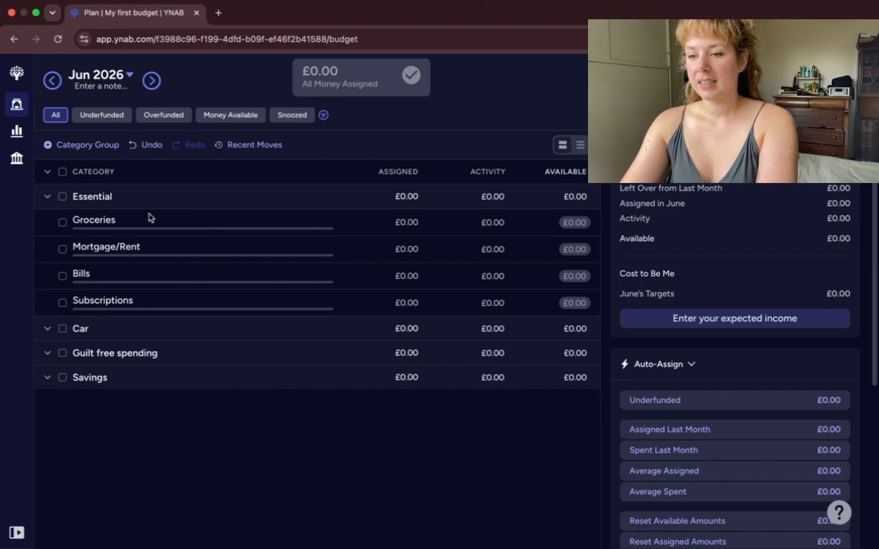
{"action": "left_click_drag", "start_coordinate": [151, 217], "coordinate": [159, 330]}
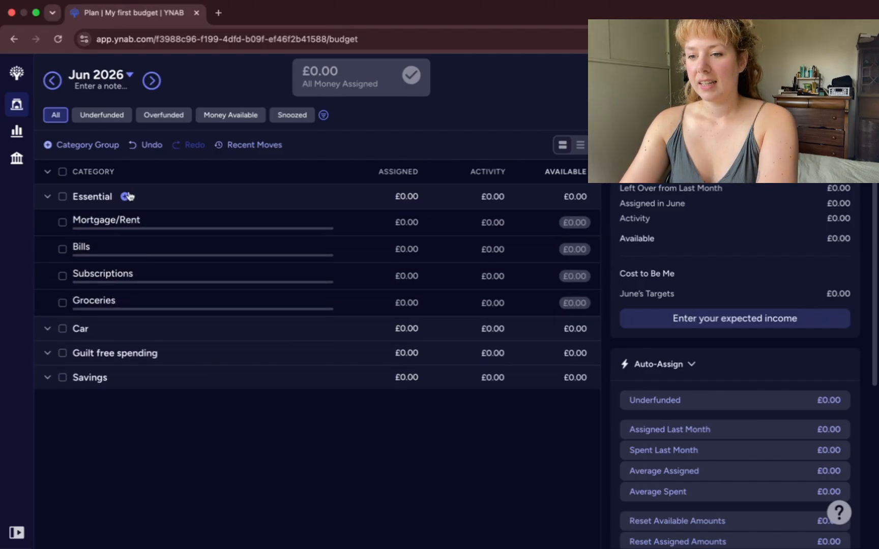
- Add the categories "Toiletries" and "Odds and ends" to the Essential group
{"action": "left_click", "coordinate": [127, 196]}
{"action": "type", "text": "Toiletries"}
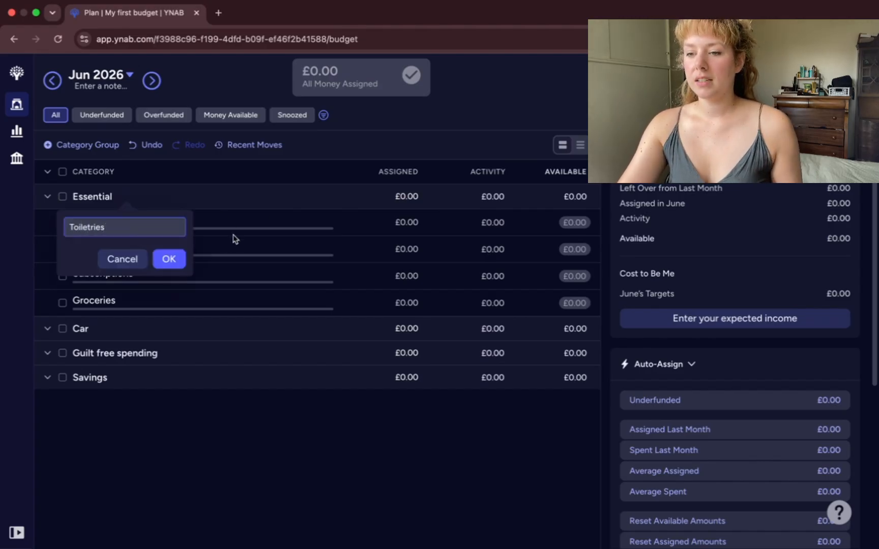
{"action": "left_click", "coordinate": [173, 259]}
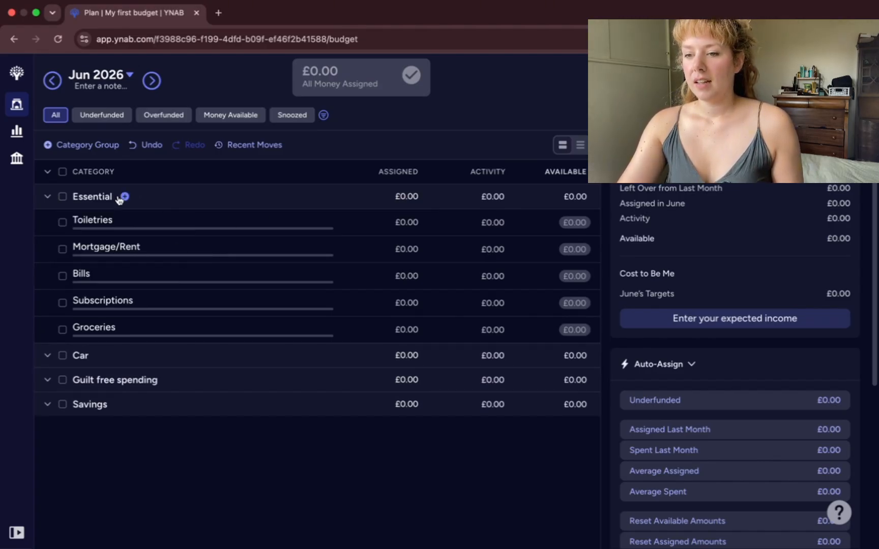
{"action": "left_click", "coordinate": [124, 197]}
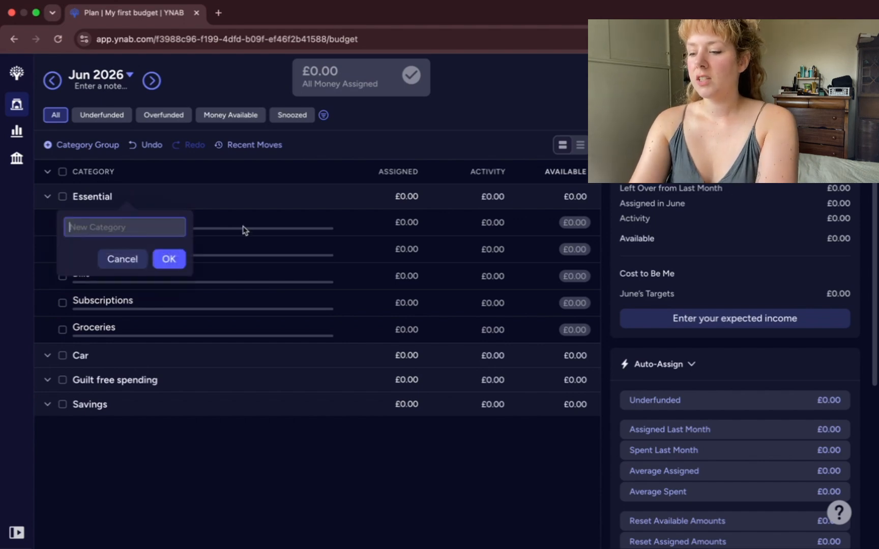
{"action": "type", "text": "Odds a"}
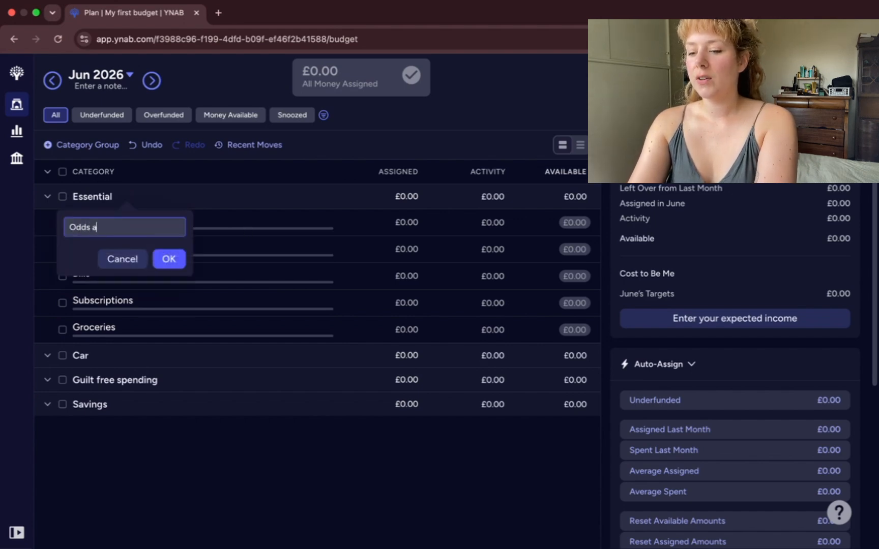
{"action": "type", "text": "nd ends"}
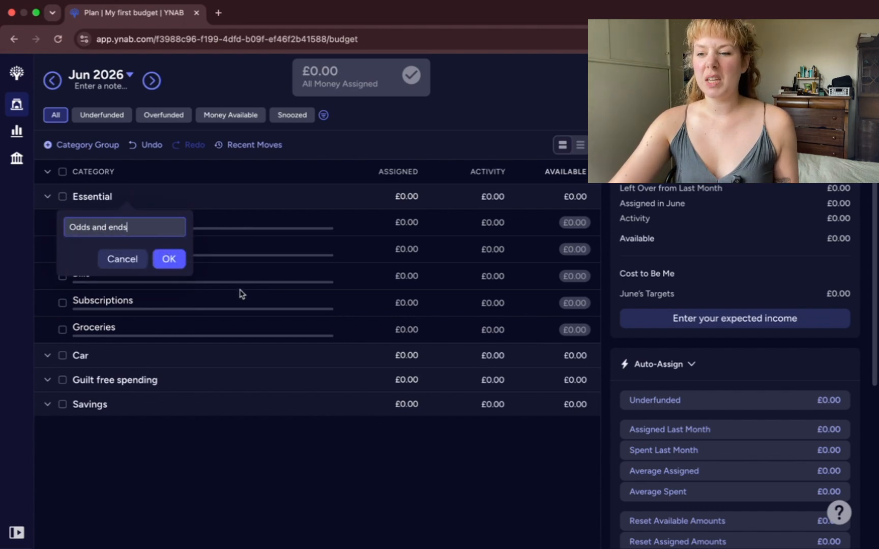
{"action": "left_click", "coordinate": [165, 259]}
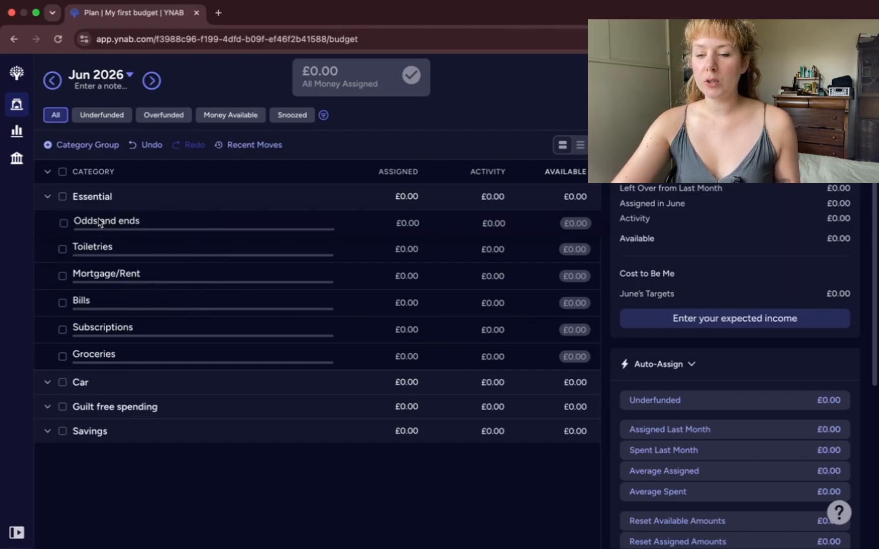
- Rearrange the Essential categories so that Toiletries, Groceries and Odds and ends follow Subscriptions in that order
{"action": "left_click_drag", "start_coordinate": [99, 222], "coordinate": [135, 366]}
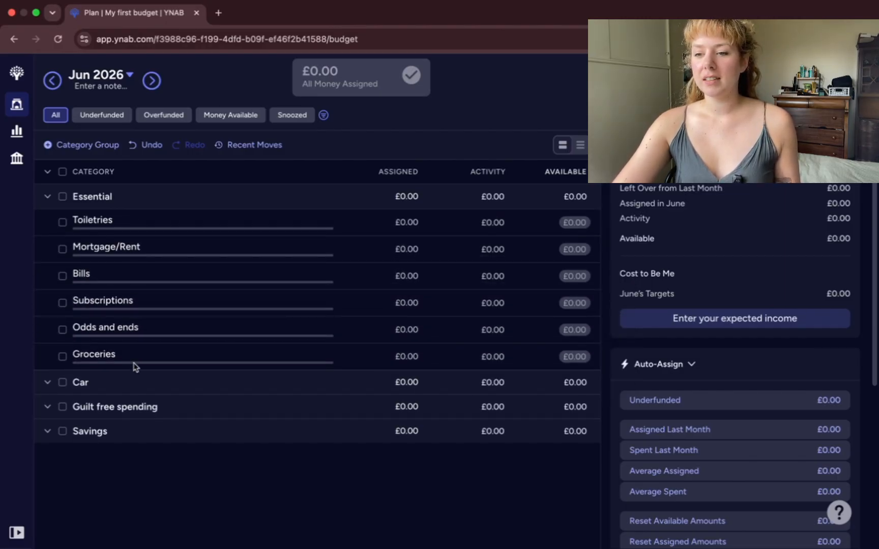
{"action": "left_click_drag", "start_coordinate": [92, 220], "coordinate": [124, 360]}
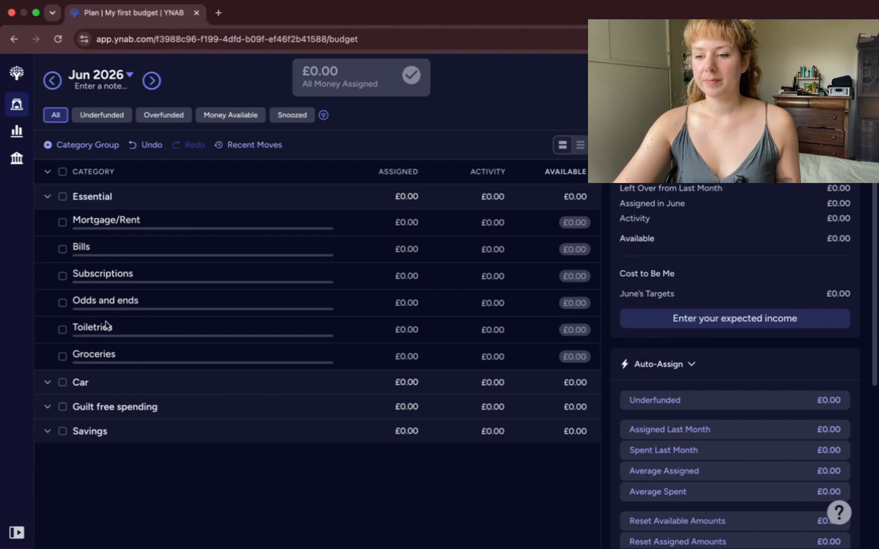
{"action": "left_click_drag", "start_coordinate": [121, 303], "coordinate": [117, 380]}
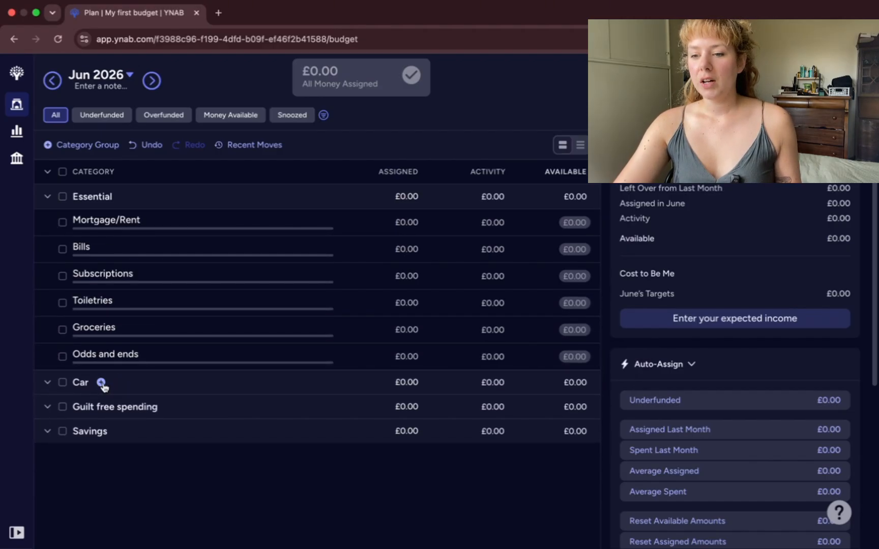
- Add a category named "Petrol" to the Car group
{"action": "left_click", "coordinate": [101, 382]}
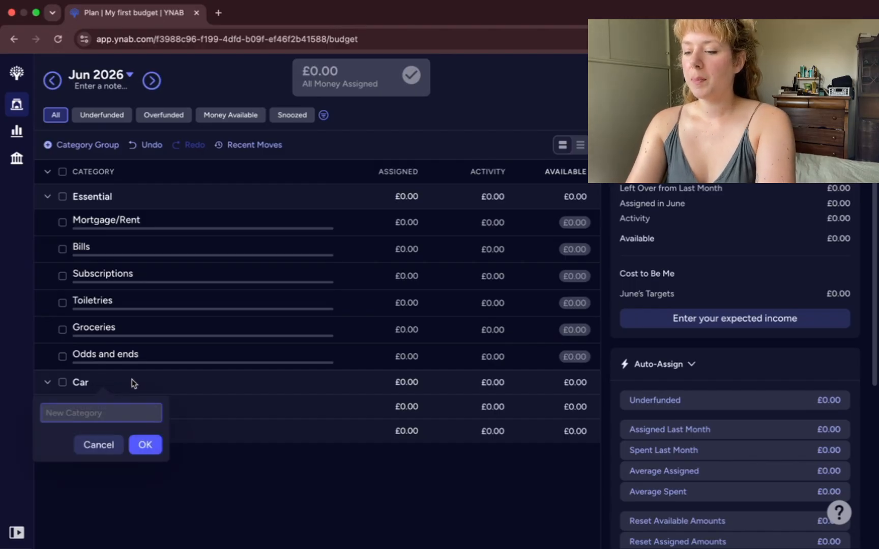
{"action": "type", "text": "Petrol"}
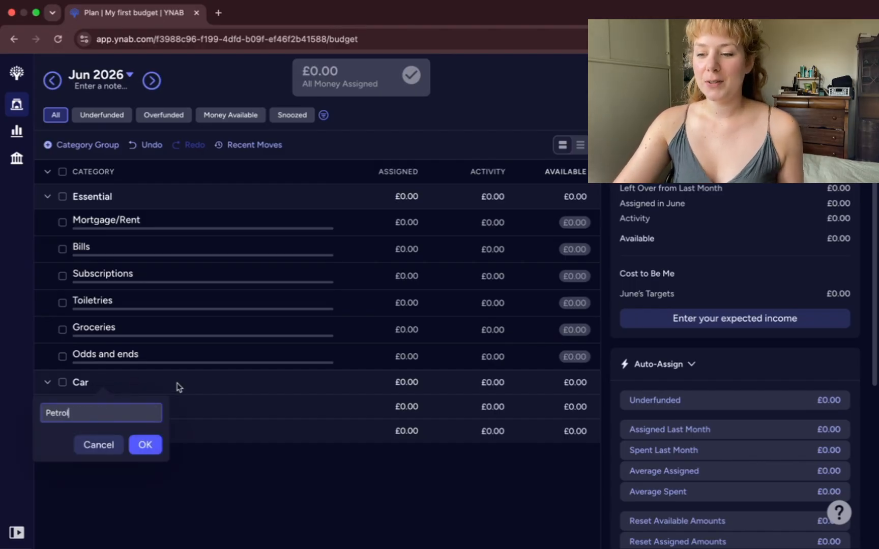
{"action": "left_click", "coordinate": [148, 448]}
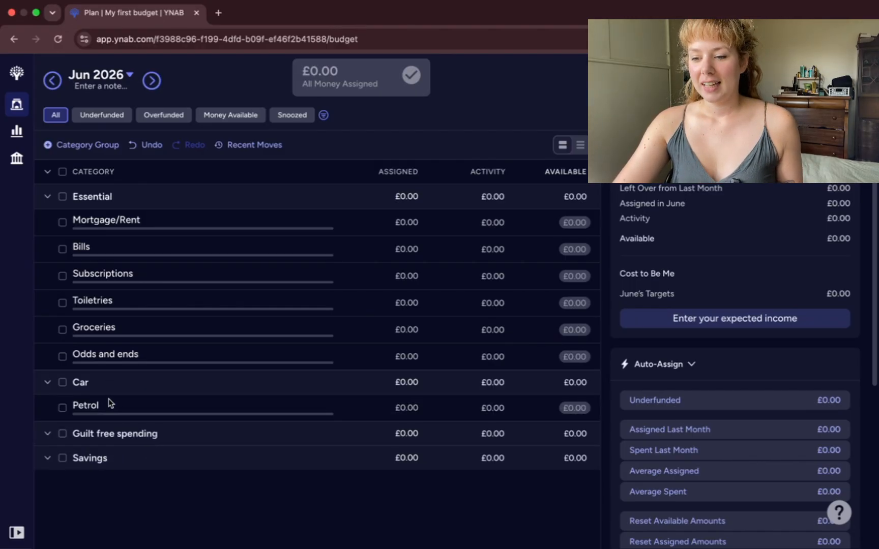
- Add a category named "Insurance" to the Car group
{"action": "left_click", "coordinate": [101, 383]}
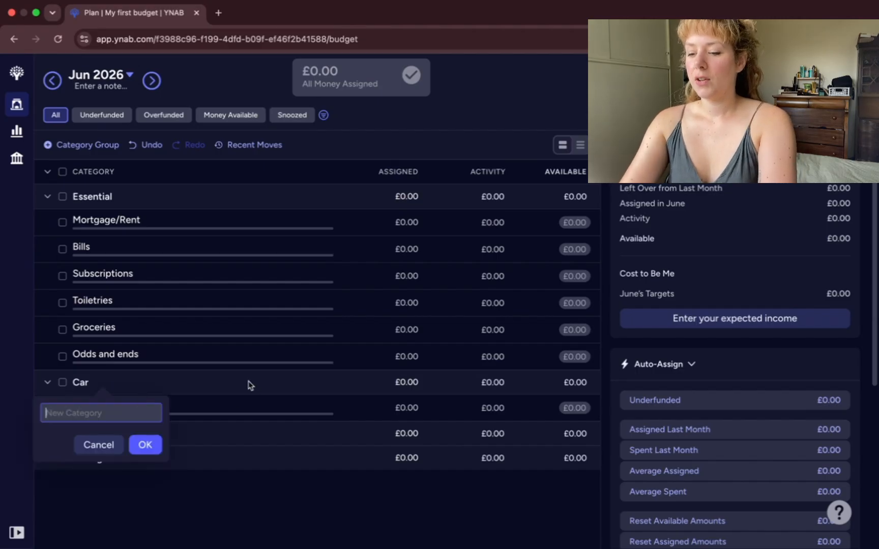
{"action": "type", "text": "Insu"}
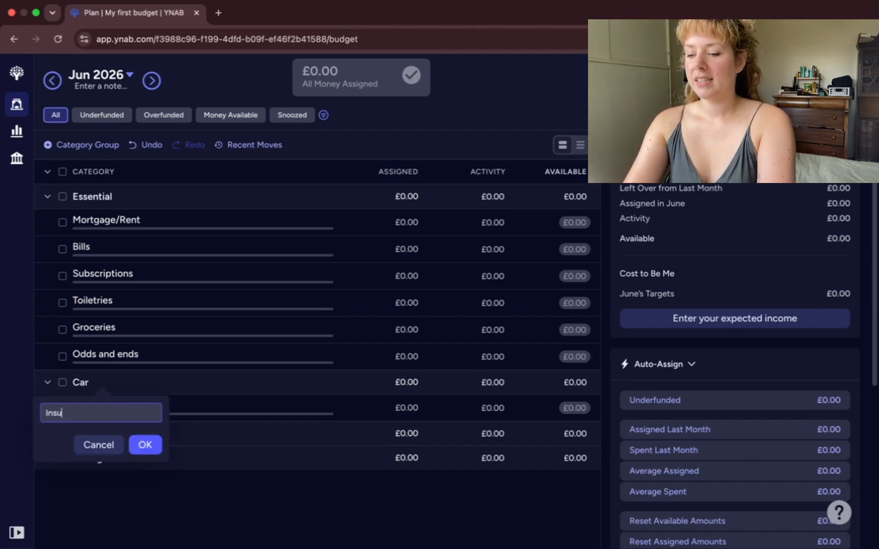
{"action": "type", "text": "rrance"}
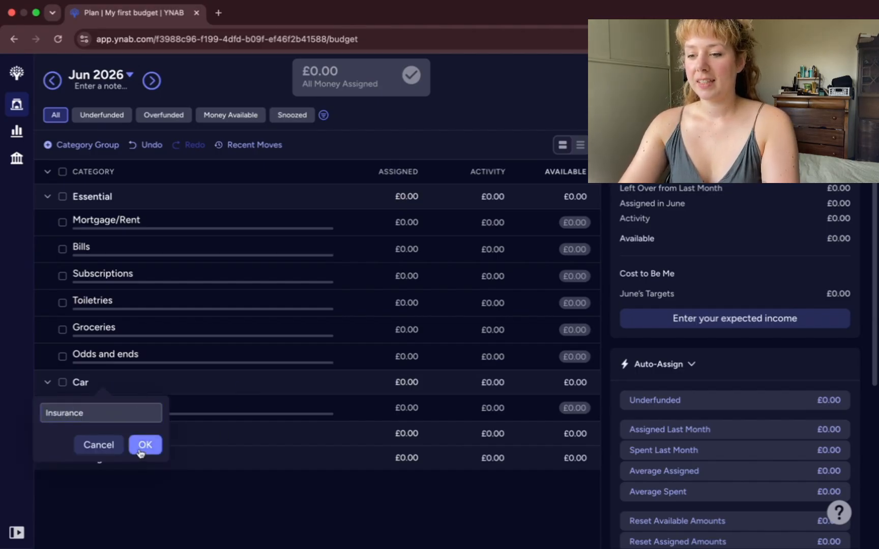
{"action": "left_click", "coordinate": [134, 449]}
- Add a category named "Break down cover" to the Car group
{"action": "left_click", "coordinate": [104, 383]}
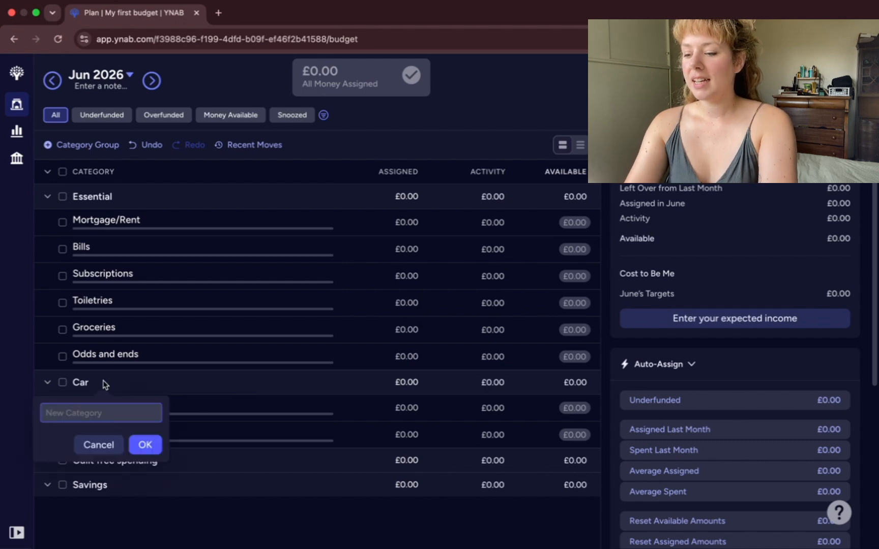
{"action": "type", "text": "bre"}
{"action": "key", "text": "BackSpace"}
{"action": "key", "text": "BackSpace"}
{"action": "key", "text": "BackSpace"}
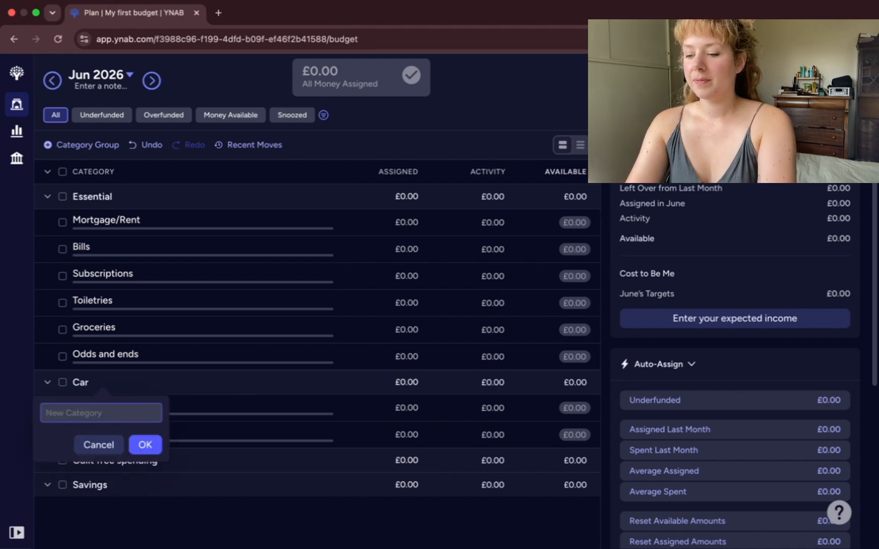
{"action": "type", "text": "Break down cover"}
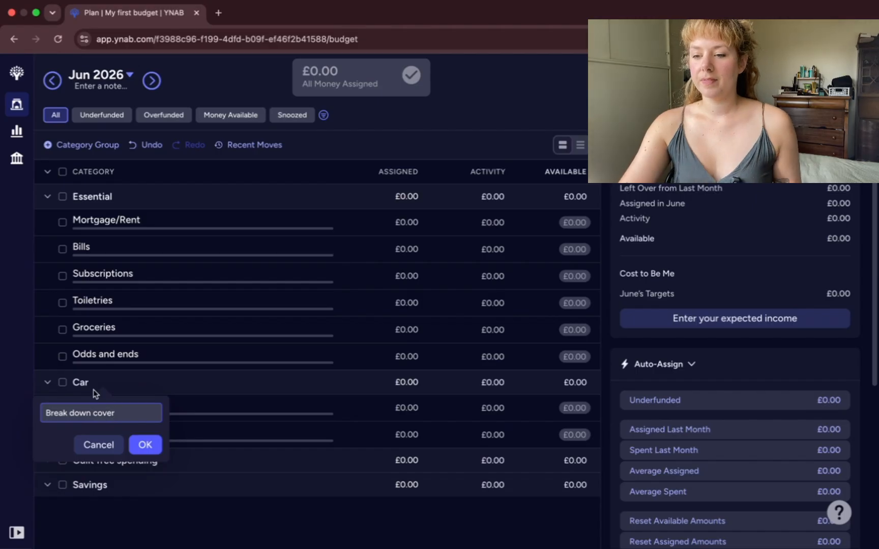
{"action": "left_click", "coordinate": [152, 450]}
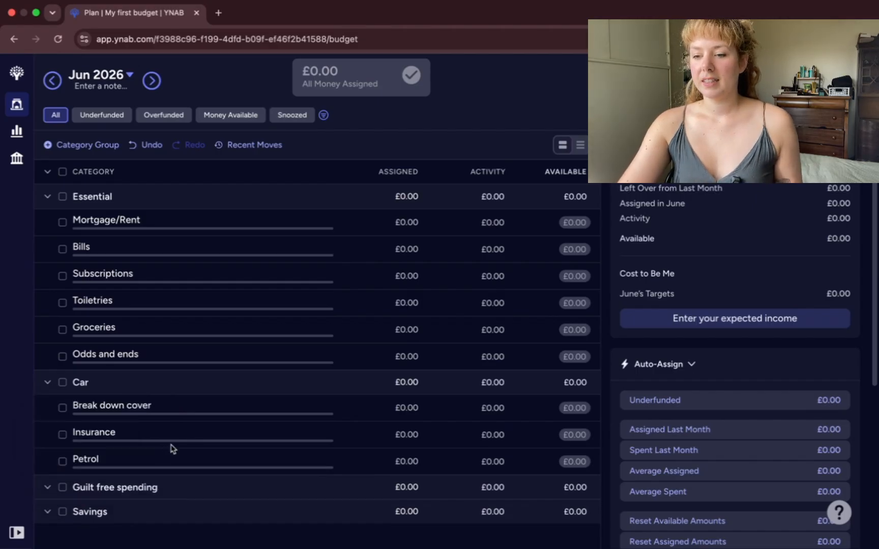
- Add a category named "Car maintenance fund" to the Car group
{"action": "left_click", "coordinate": [101, 382]}
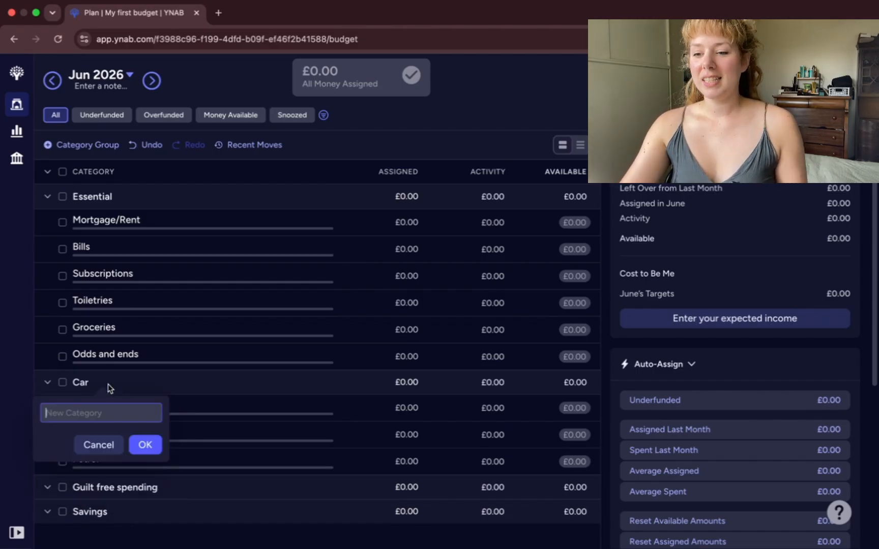
{"action": "type", "text": "car m"}
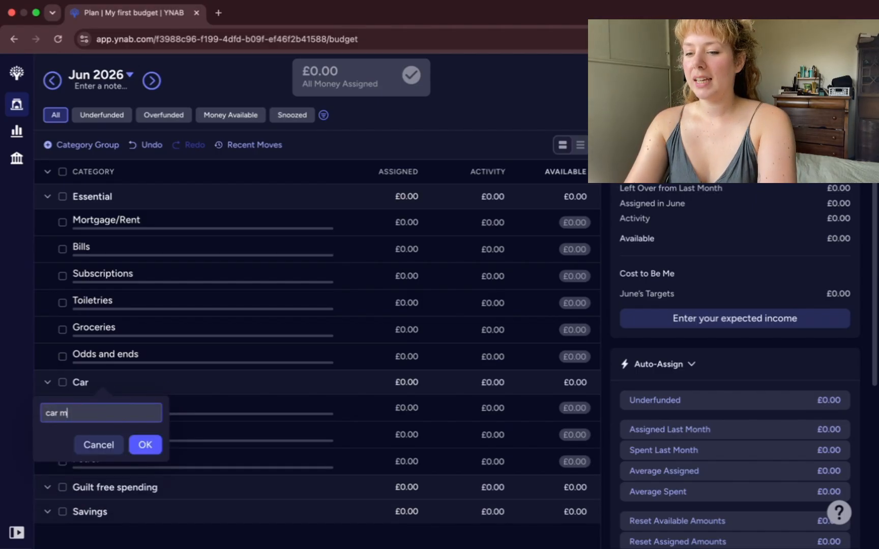
{"action": "key", "text": "BackSpace"}
{"action": "key", "text": "BackSpace"}
{"action": "key", "text": "BackSpace"}
{"action": "type", "text": "Car maintenance"}
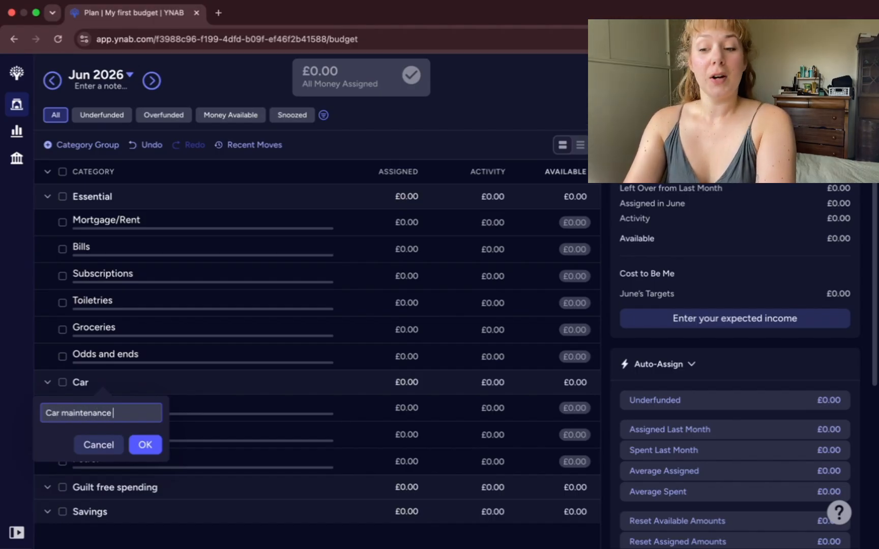
{"action": "type", "text": " fund"}
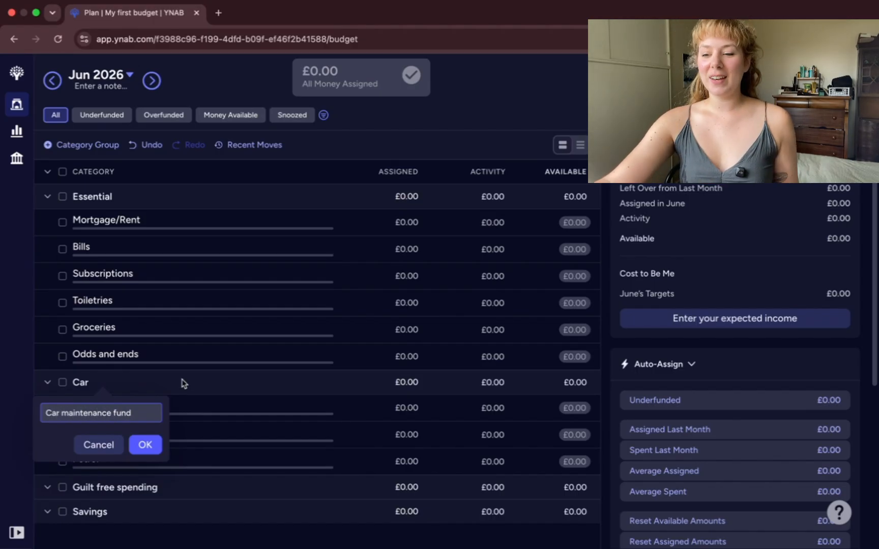
{"action": "left_click", "coordinate": [155, 448]}
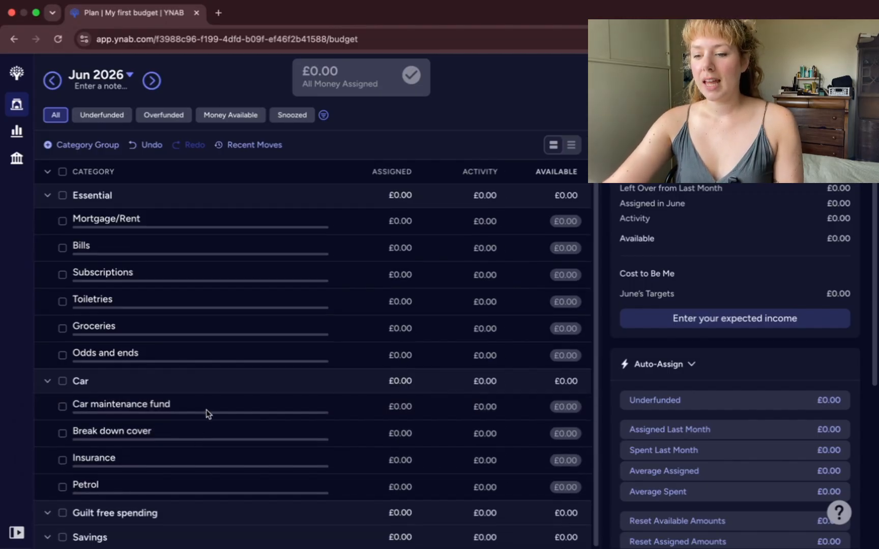
- Add a category named "Dining out" to the Guilt free spending group
{"action": "left_click", "coordinate": [48, 513]}
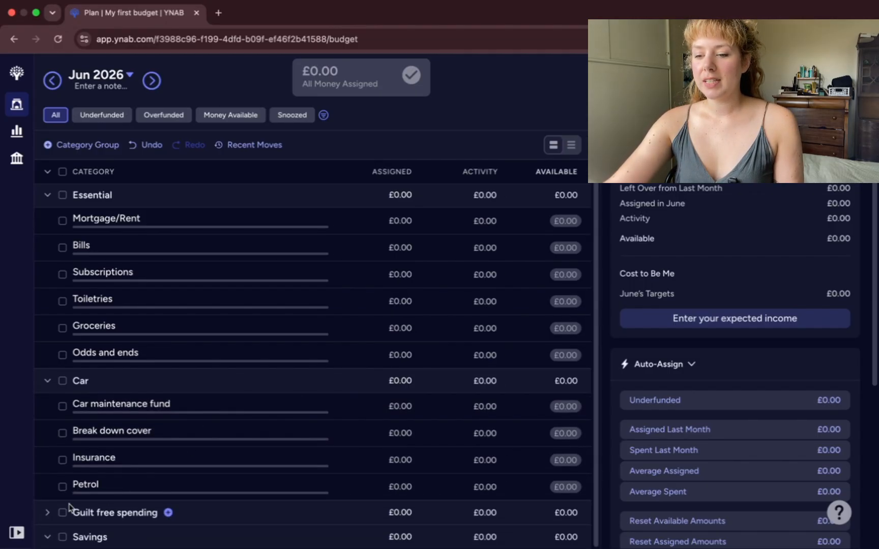
{"action": "left_click", "coordinate": [47, 513]}
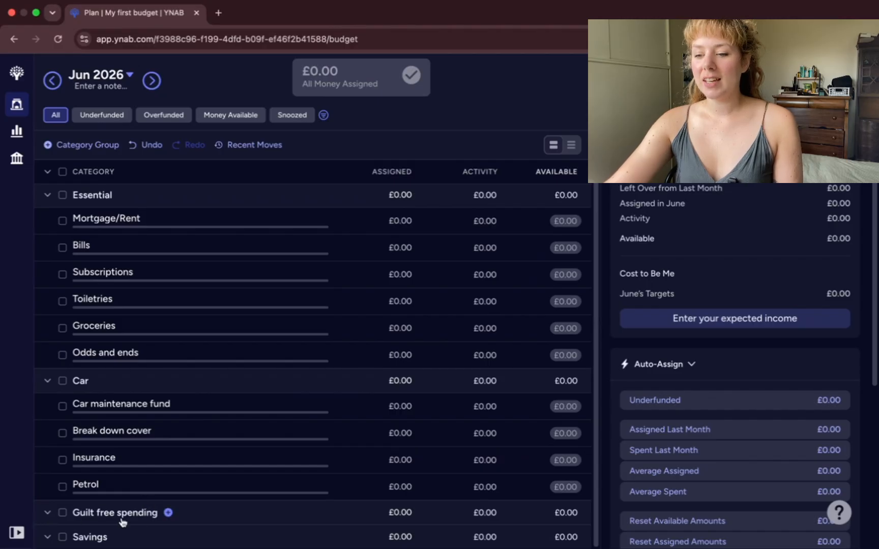
{"action": "left_click", "coordinate": [169, 511]}
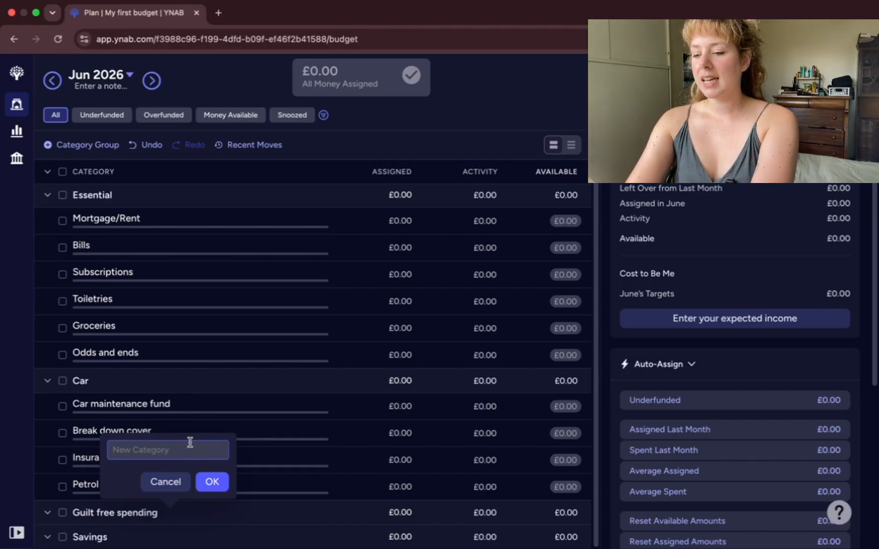
{"action": "type", "text": "Dining "}
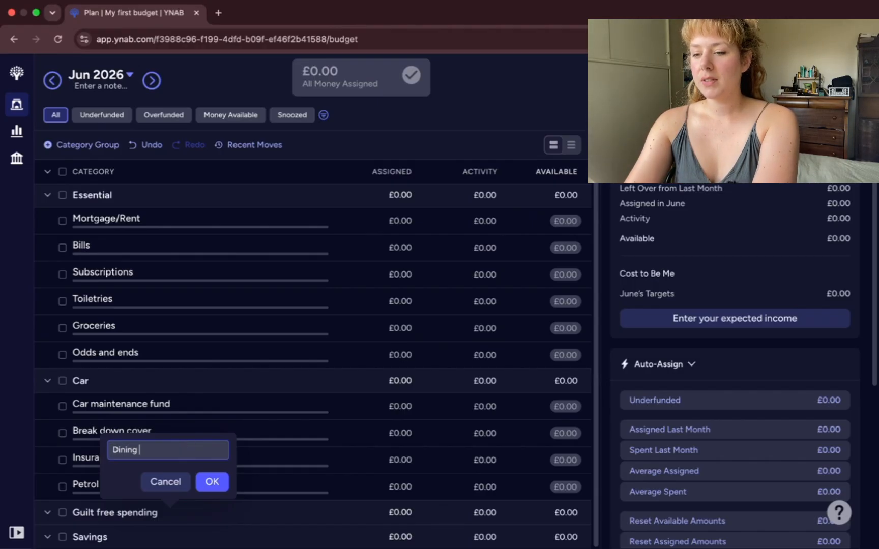
{"action": "type", "text": "out"}
{"action": "left_click", "coordinate": [224, 483]}
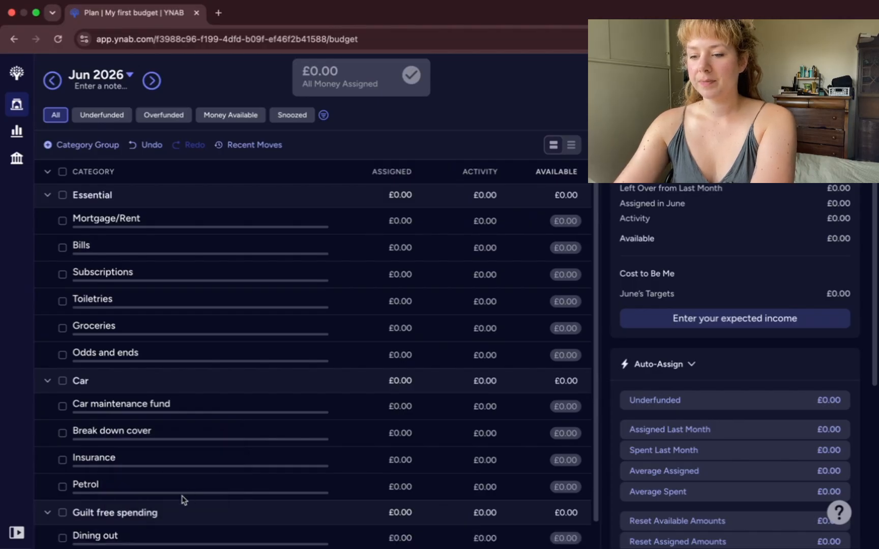
- Add the categories "Hobbies" and "Dates" to the Guilt free spending group
{"action": "scroll", "coordinate": [184, 500], "scroll_direction": "down", "scroll_amount": 1}
{"action": "left_click", "coordinate": [170, 486]}
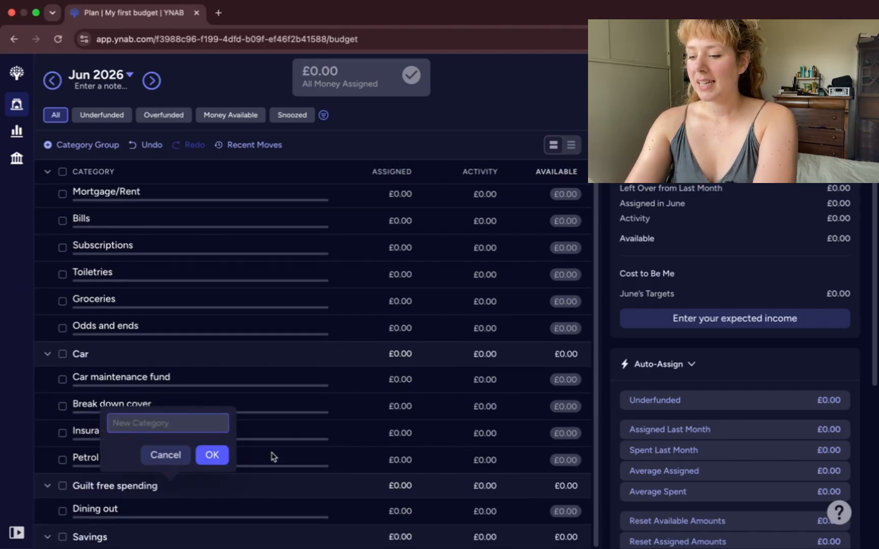
{"action": "type", "text": "Hobbies"}
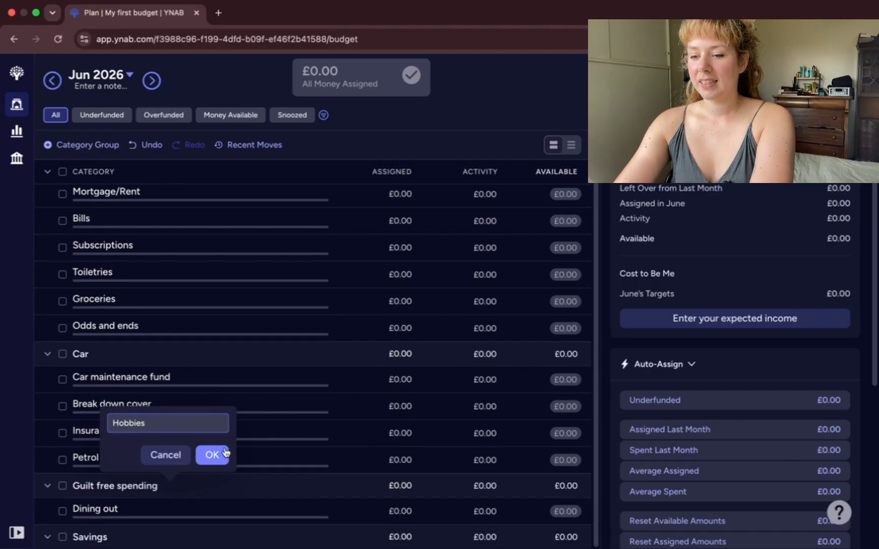
{"action": "left_click", "coordinate": [225, 453]}
{"action": "scroll", "coordinate": [224, 447], "scroll_direction": "down", "scroll_amount": 1}
{"action": "left_click", "coordinate": [168, 459]}
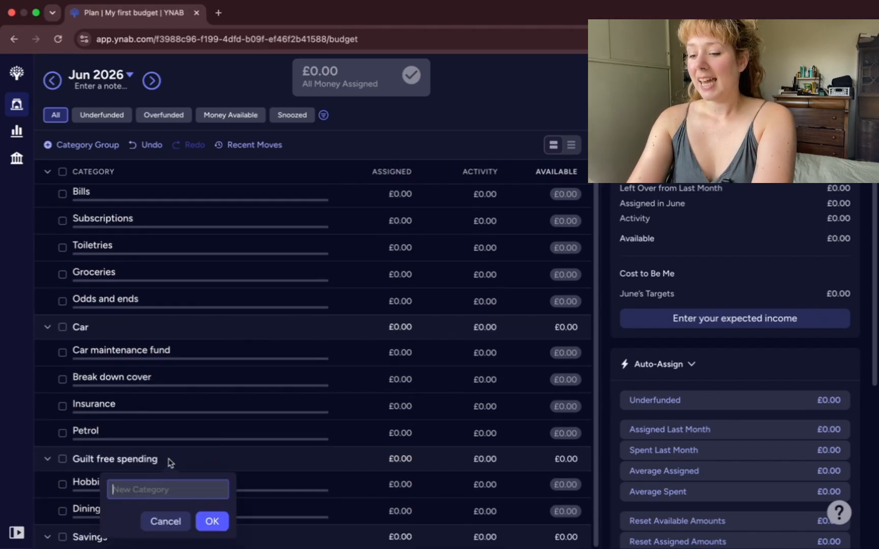
{"action": "type", "text": "Dates"}
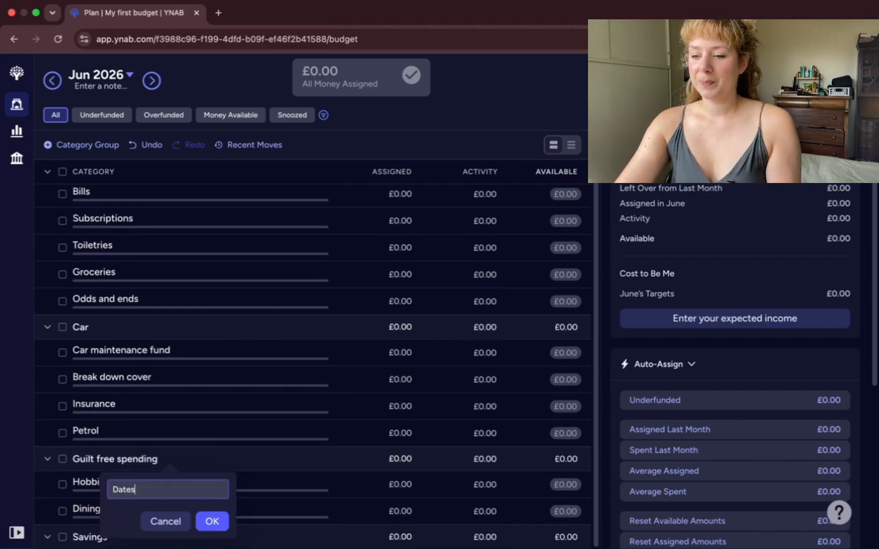
{"action": "left_click", "coordinate": [211, 522]}
- Add a category named "Clothes" to the Guilt free spending group
{"action": "scroll", "coordinate": [178, 458], "scroll_direction": "down", "scroll_amount": 1}
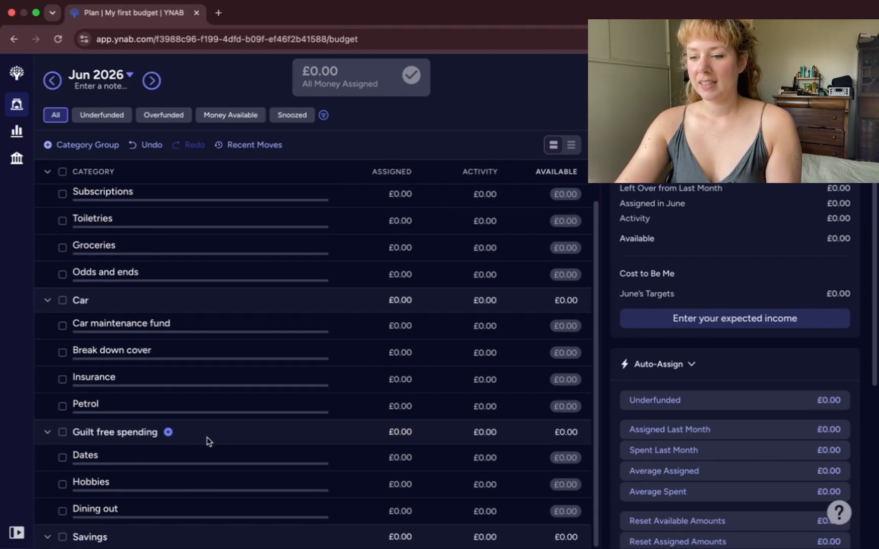
{"action": "left_click", "coordinate": [169, 431]}
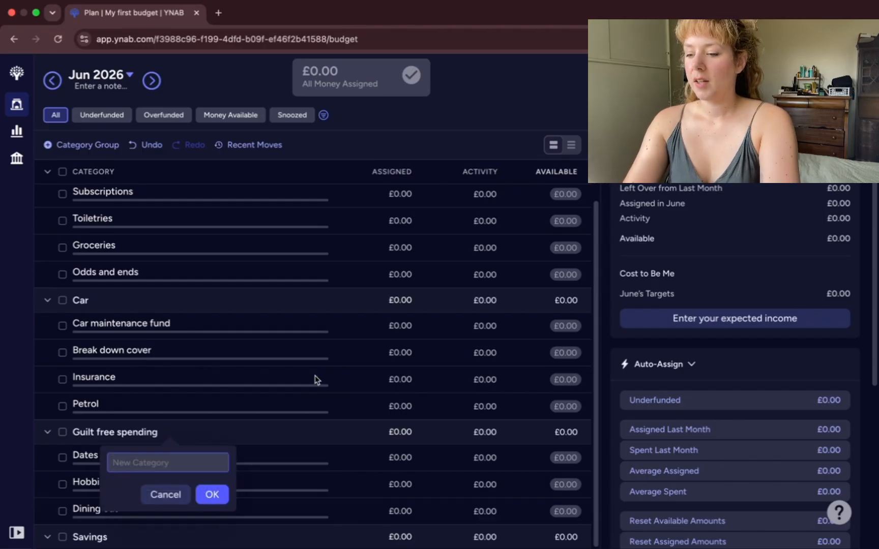
{"action": "type", "text": "Clothes"}
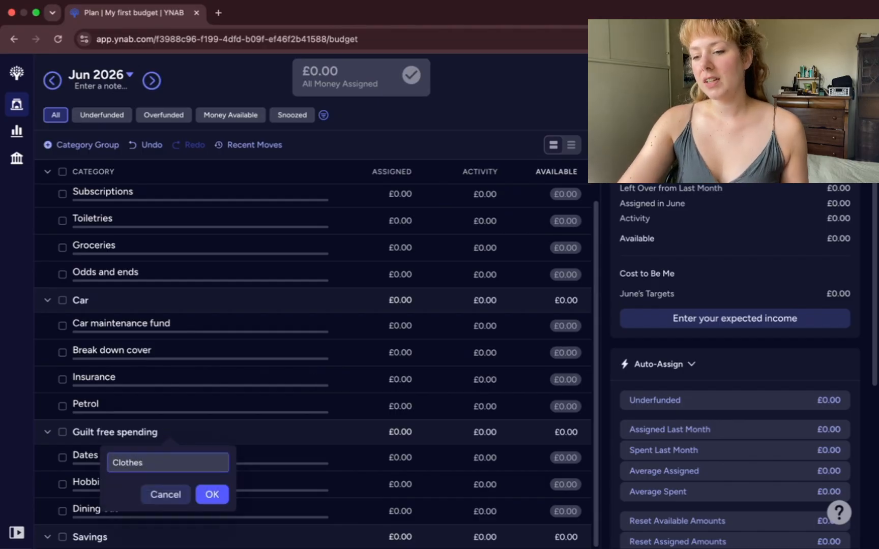
{"action": "left_click", "coordinate": [212, 496]}
- Add a category named "House maintenance fund" to the Savings group
{"action": "scroll", "coordinate": [274, 465], "scroll_direction": "down", "scroll_amount": 1}
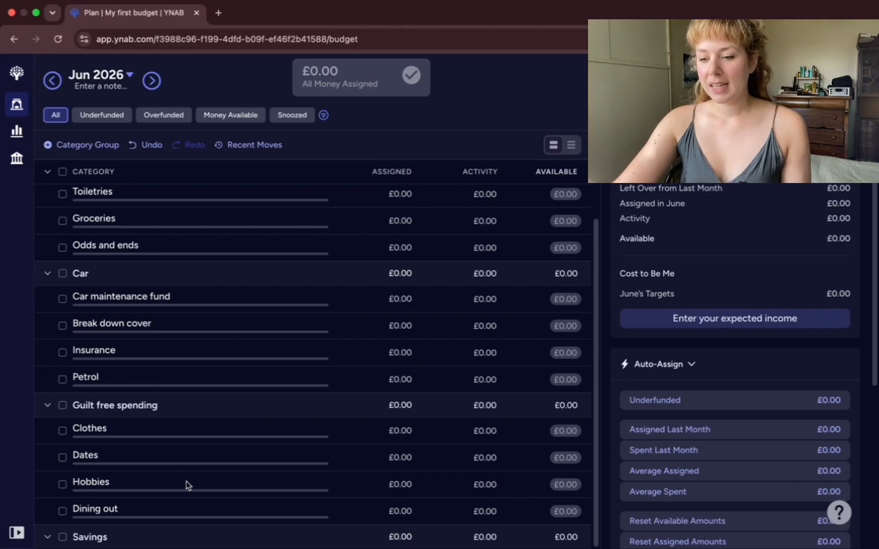
{"action": "left_click", "coordinate": [117, 538]}
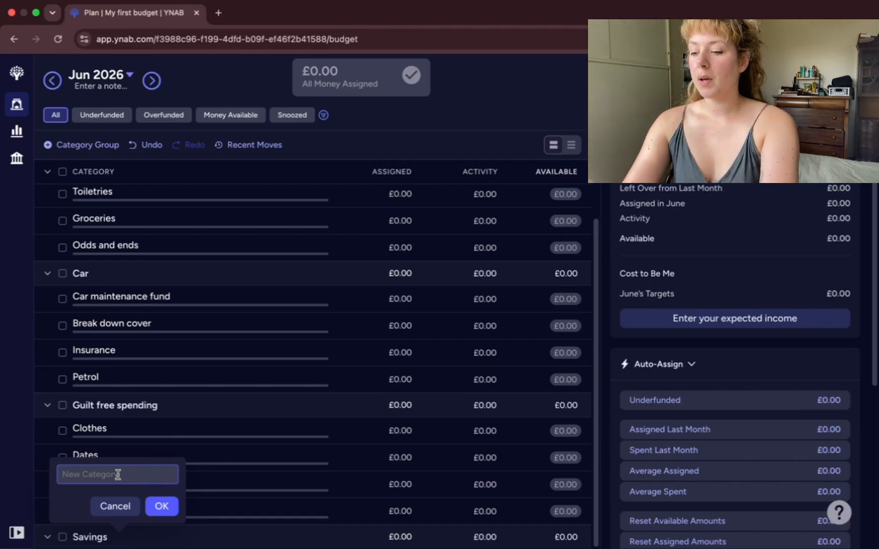
{"action": "type", "text": "House maintenan"}
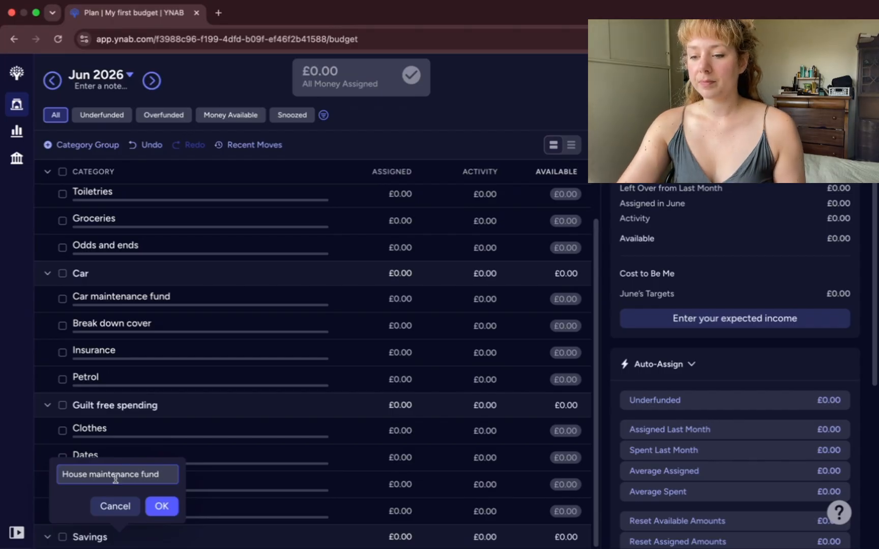
{"action": "type", "text": "ce fund"}
{"action": "left_click", "coordinate": [162, 506]}
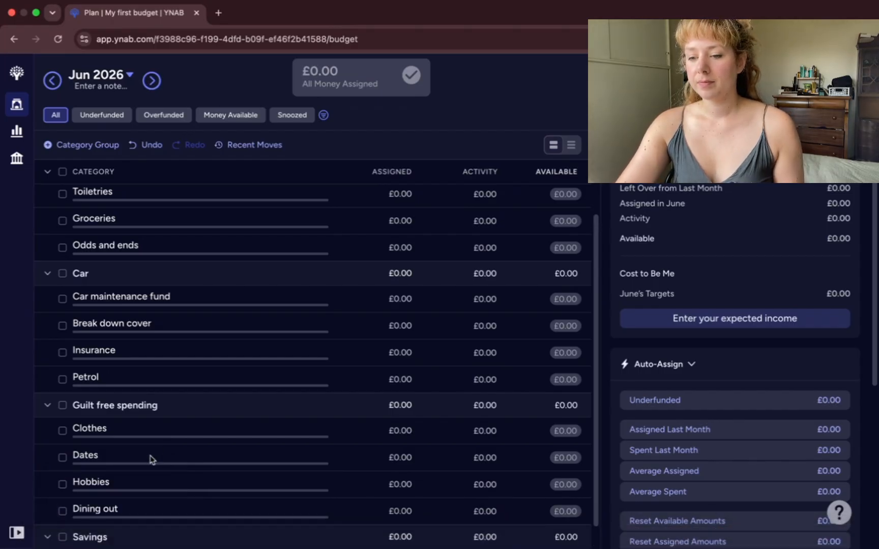
- Add the categories "Car loan" and "House deposit" to the Savings group
{"action": "scroll", "coordinate": [155, 460], "scroll_direction": "down", "scroll_amount": 1}
{"action": "left_click", "coordinate": [118, 510]}
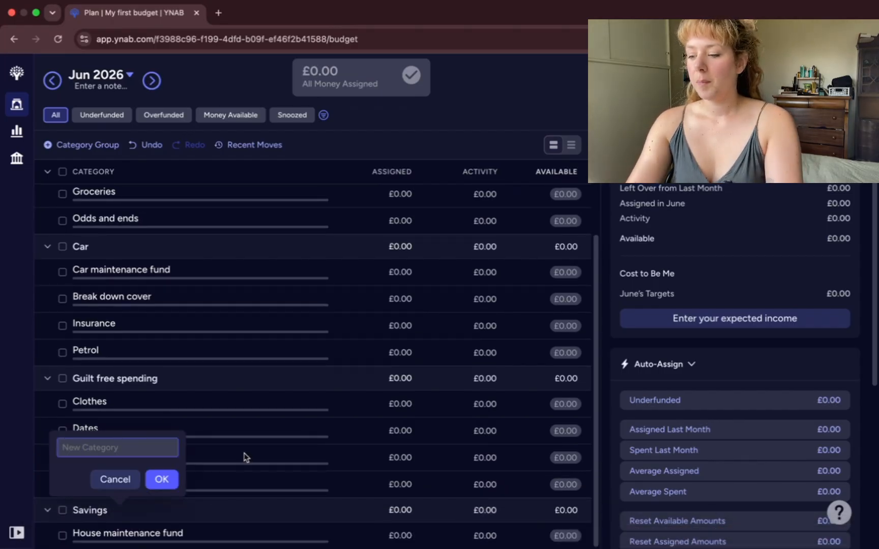
{"action": "type", "text": "Car loan"}
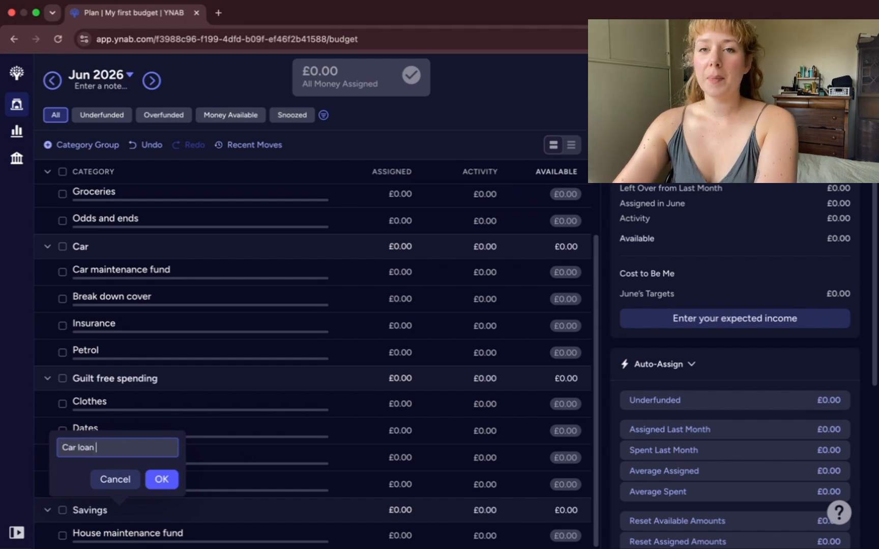
{"action": "left_click", "coordinate": [167, 479]}
{"action": "scroll", "coordinate": [218, 460], "scroll_direction": "down", "scroll_amount": 1}
{"action": "left_click", "coordinate": [117, 484]}
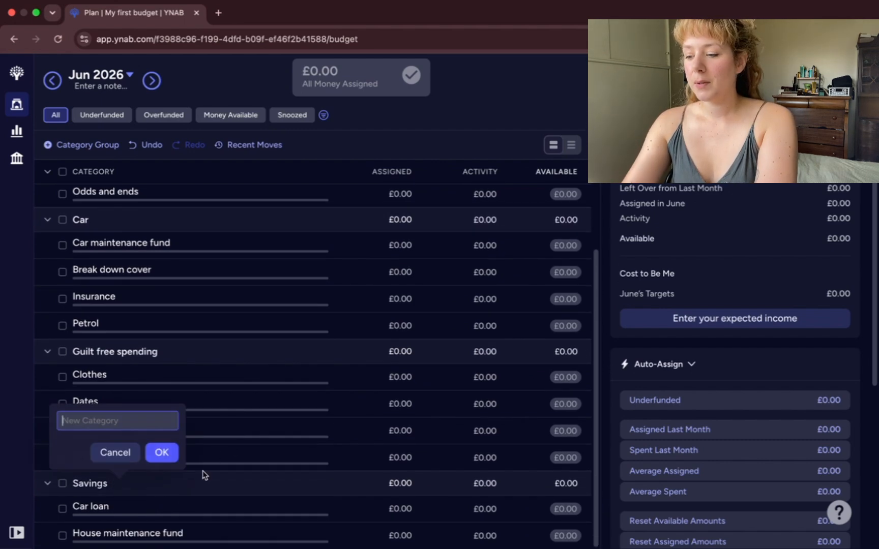
{"action": "type", "text": "House de"}
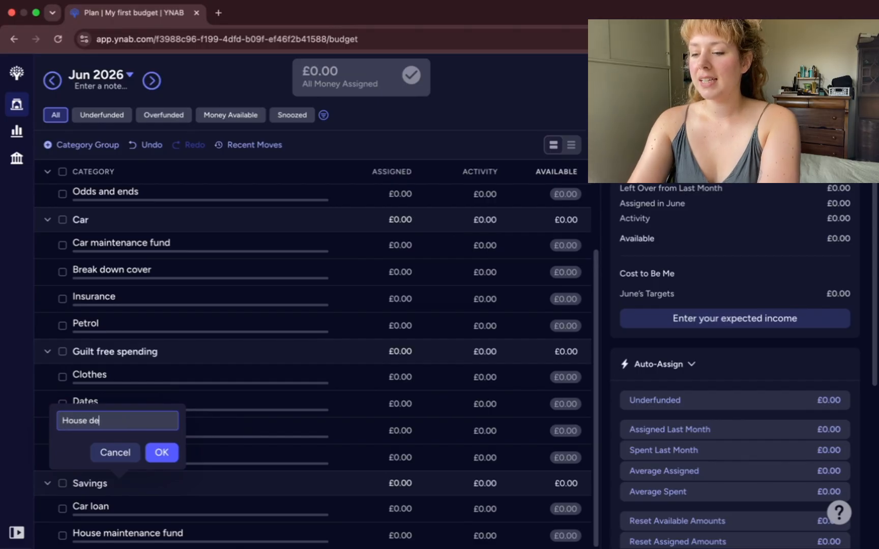
{"action": "type", "text": "posit"}
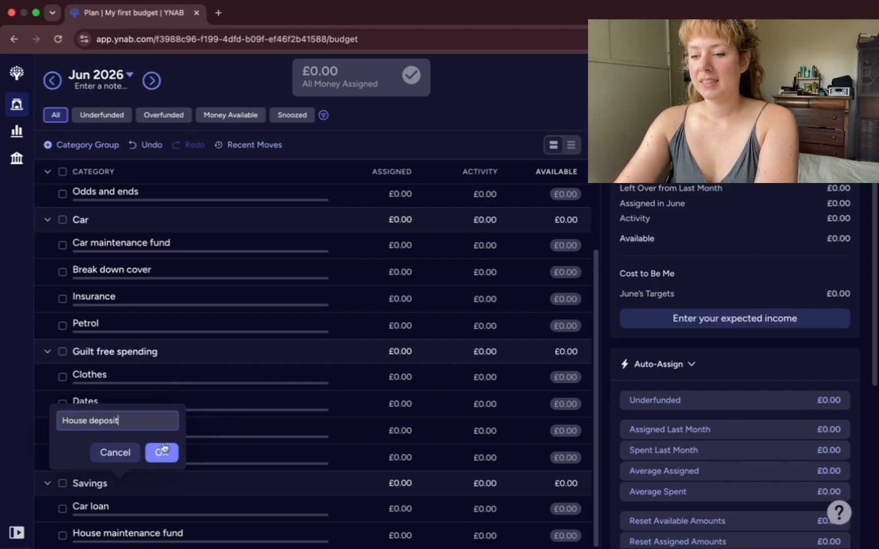
{"action": "left_click", "coordinate": [164, 449]}
- Add a category named "Holiday" to the Savings group
{"action": "scroll", "coordinate": [176, 469], "scroll_direction": "down", "scroll_amount": 1}
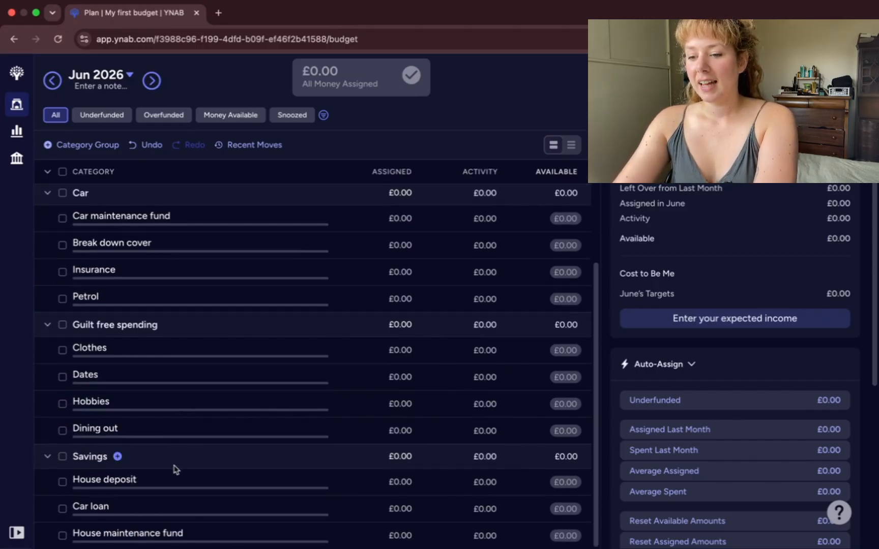
{"action": "left_click", "coordinate": [119, 457]}
{"action": "type", "text": "Ho"}
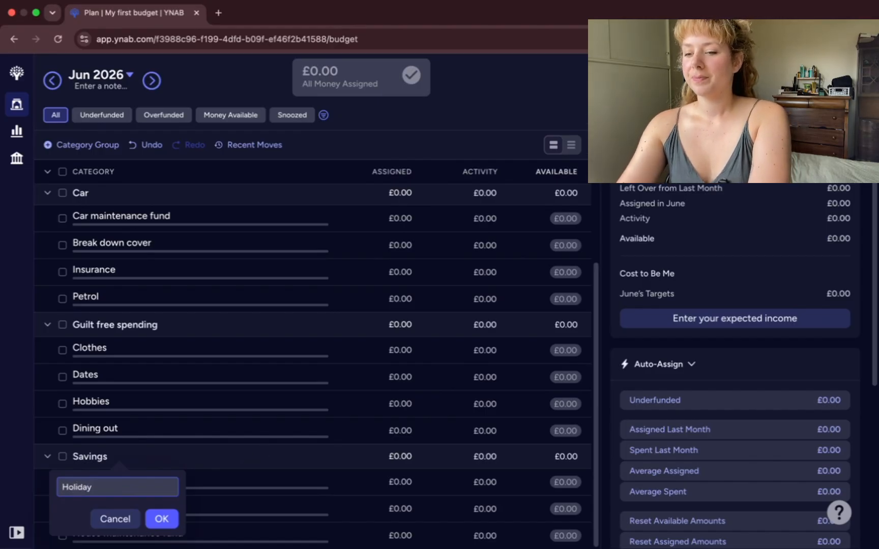
{"action": "type", "text": "liday"}
{"action": "left_click", "coordinate": [170, 524]}
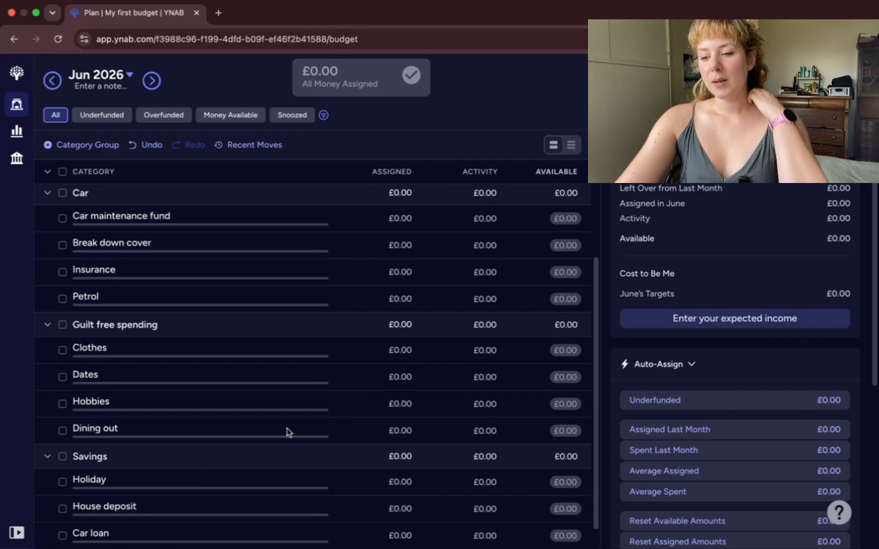
{"action": "scroll", "coordinate": [289, 432], "scroll_direction": "down", "scroll_amount": 1}
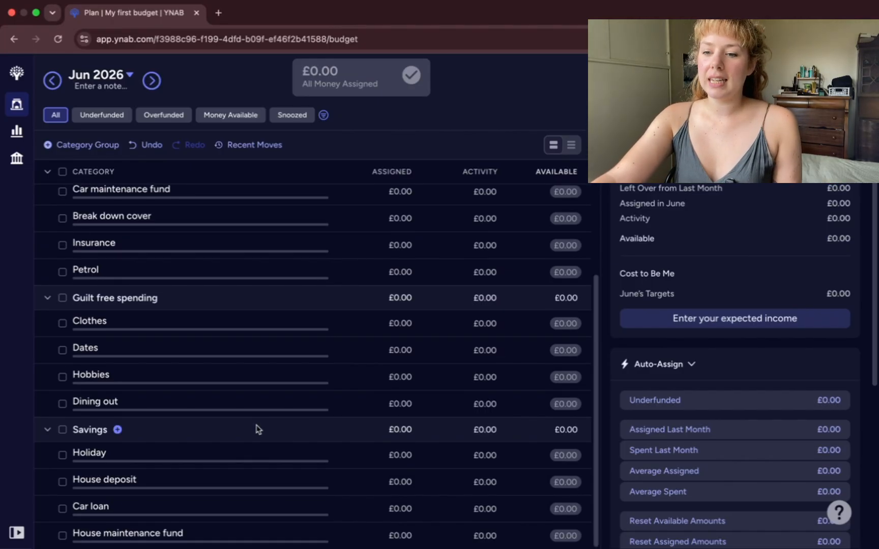
- Create a new category group named "Non-monthly expenses"
{"action": "scroll", "coordinate": [163, 263], "scroll_direction": "up", "scroll_amount": 8}
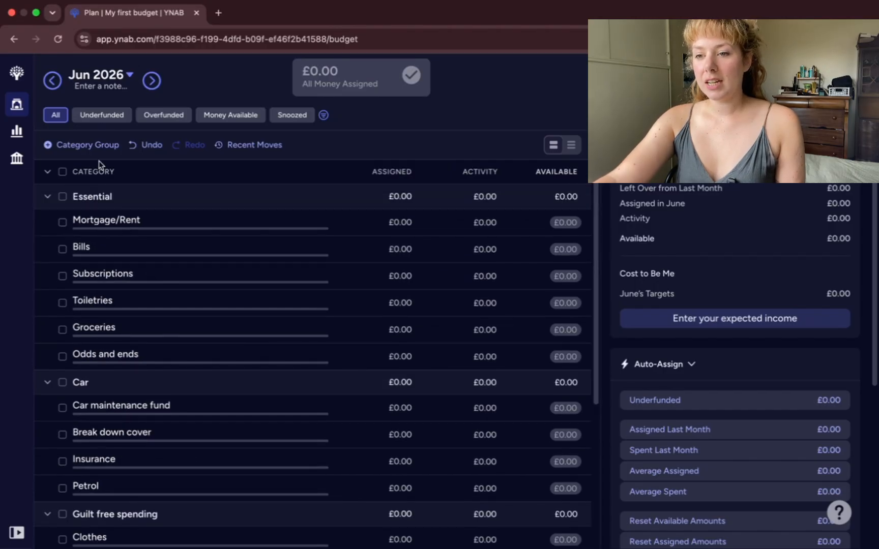
{"action": "left_click", "coordinate": [103, 148]}
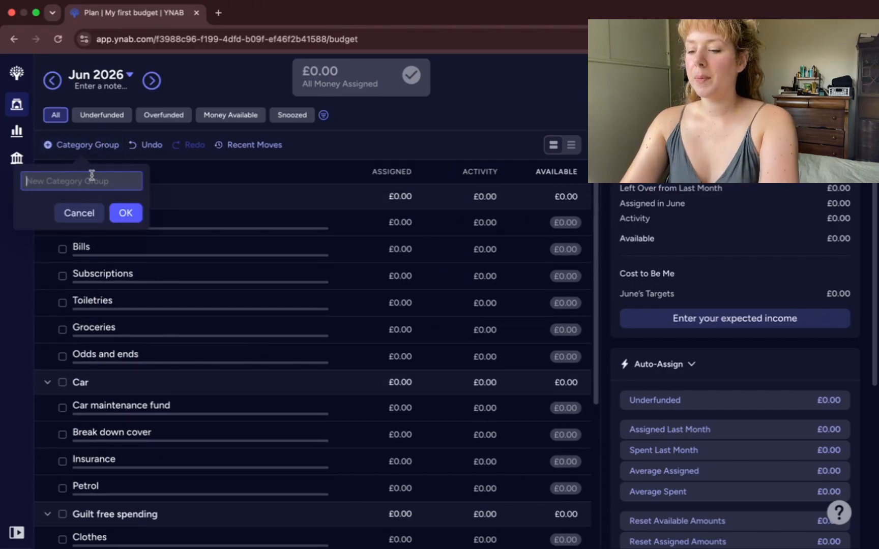
{"action": "type", "text": "Non-monthly expenses"}
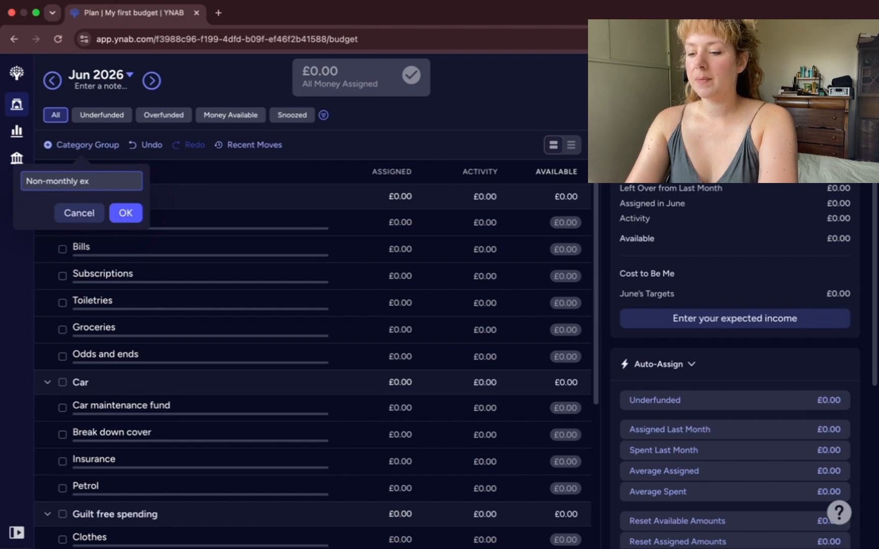
{"action": "left_click", "coordinate": [127, 211]}
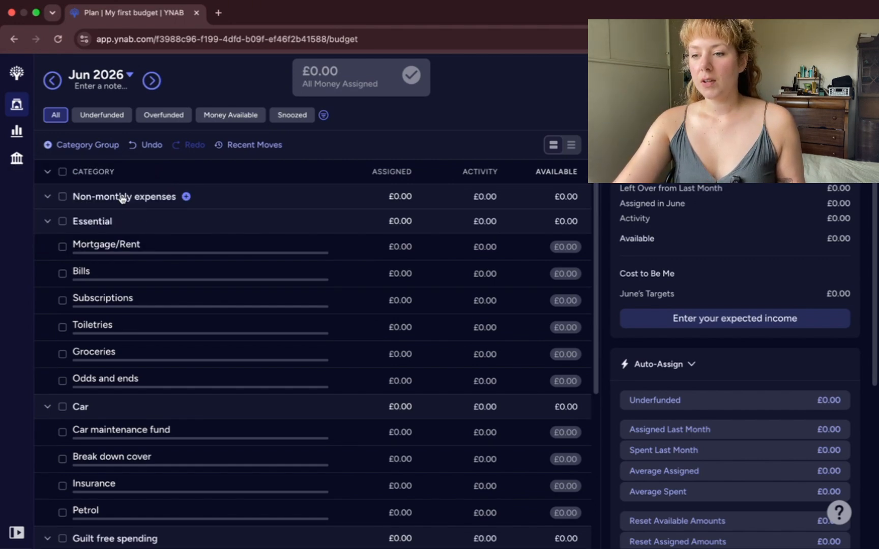
- Add a category named "Credit card annual fee" to the Non-monthly expenses group
{"action": "left_click", "coordinate": [187, 197]}
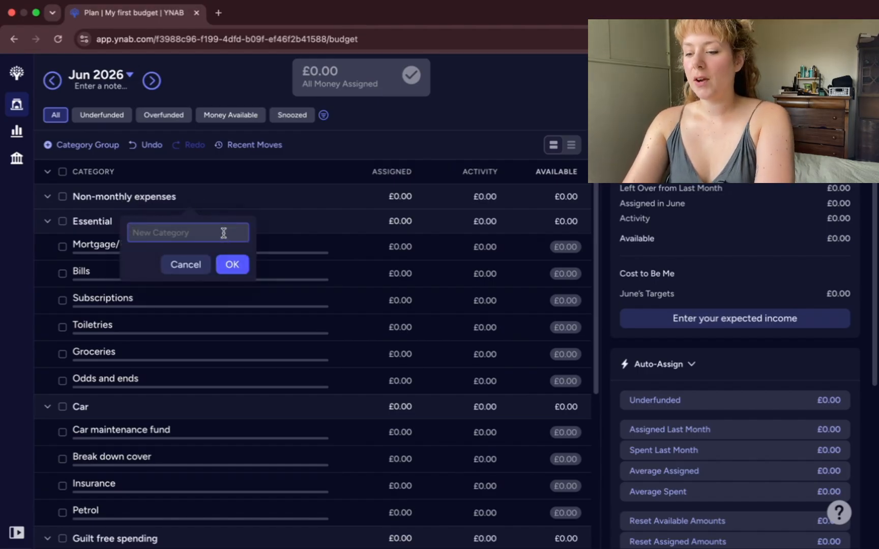
{"action": "type", "text": "Credit c"}
{"action": "type", "text": "ard "}
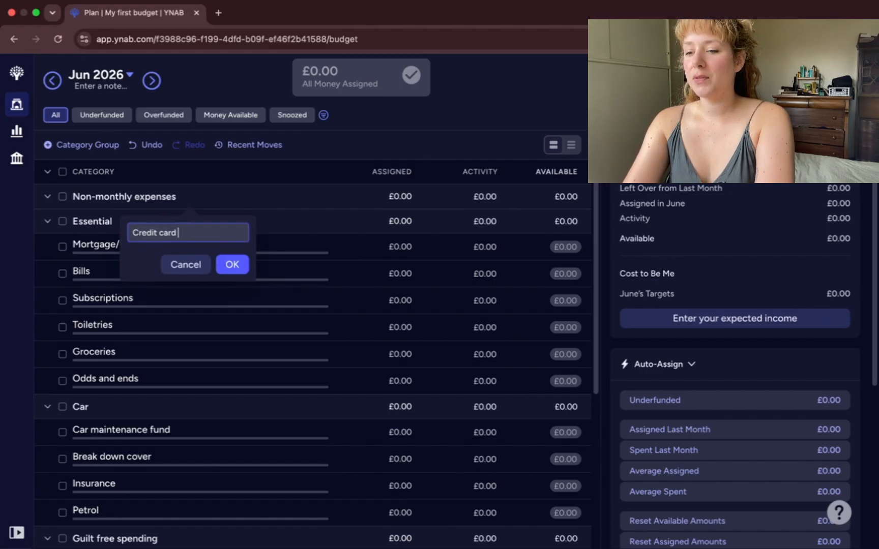
{"action": "type", "text": "annual fee"}
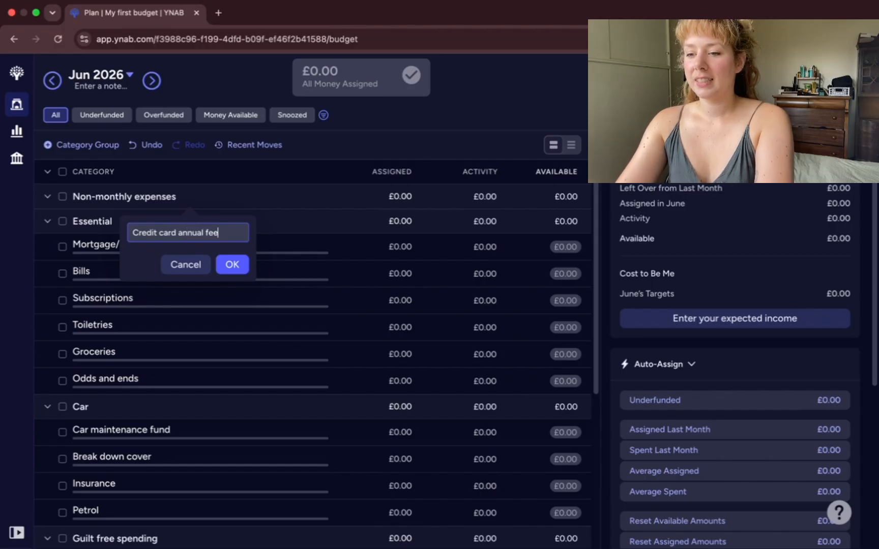
{"action": "left_click", "coordinate": [232, 264]}
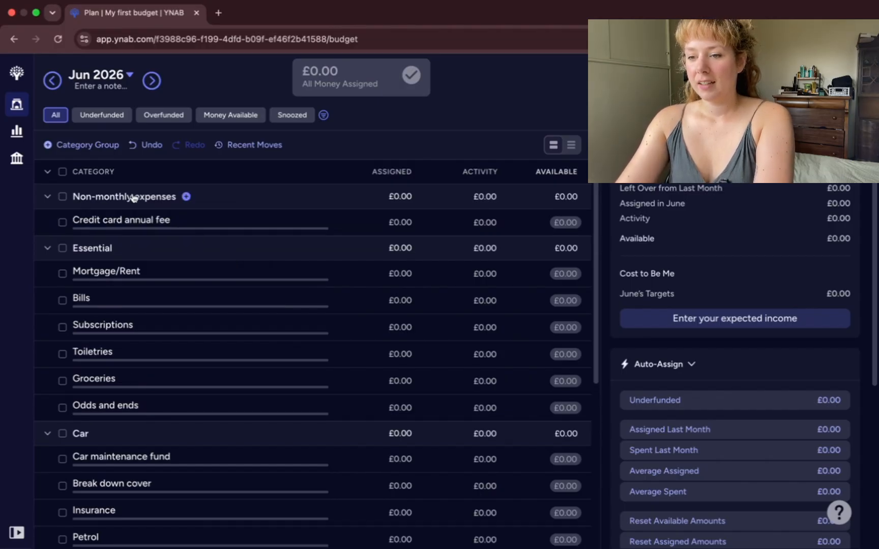
- Add the categories "Christmas" and "Water bill" to the Non-monthly expenses group
{"action": "left_click", "coordinate": [186, 197]}
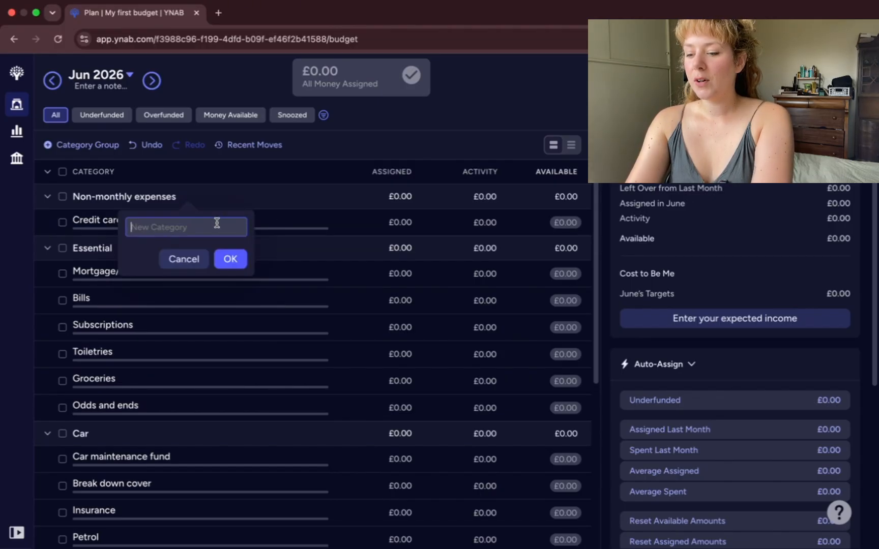
{"action": "type", "text": "Christmas"}
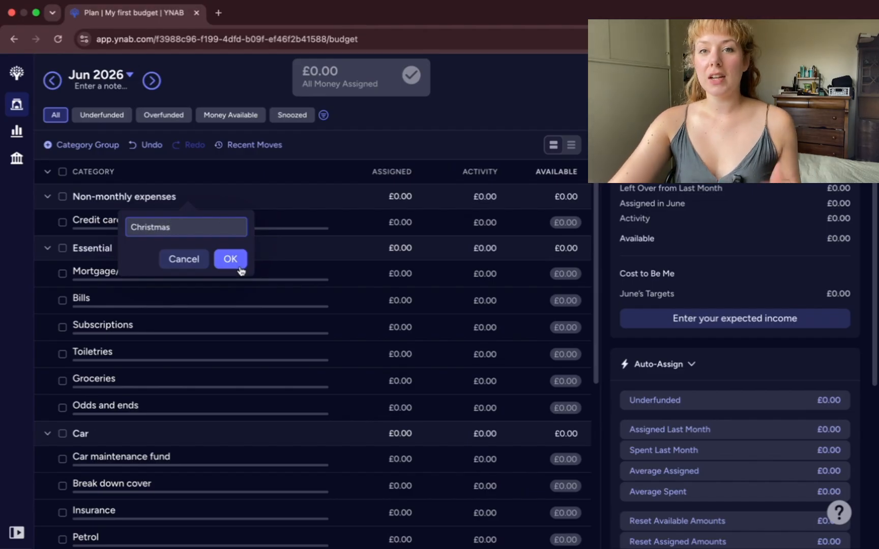
{"action": "left_click", "coordinate": [232, 260]}
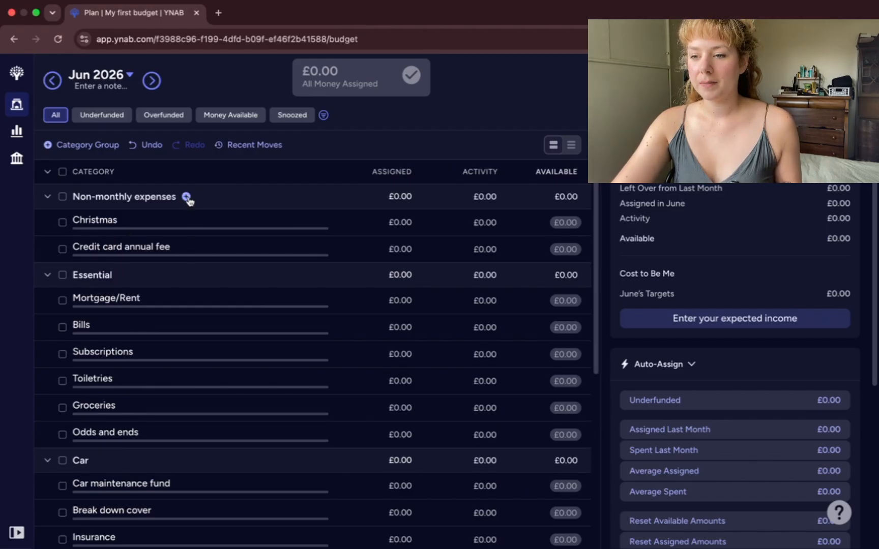
{"action": "left_click", "coordinate": [186, 197]}
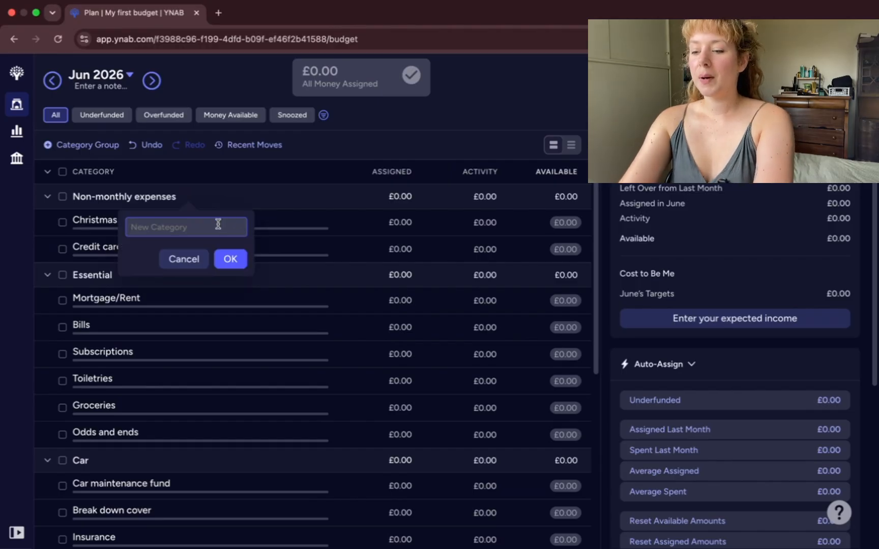
{"action": "type", "text": "Water bill"}
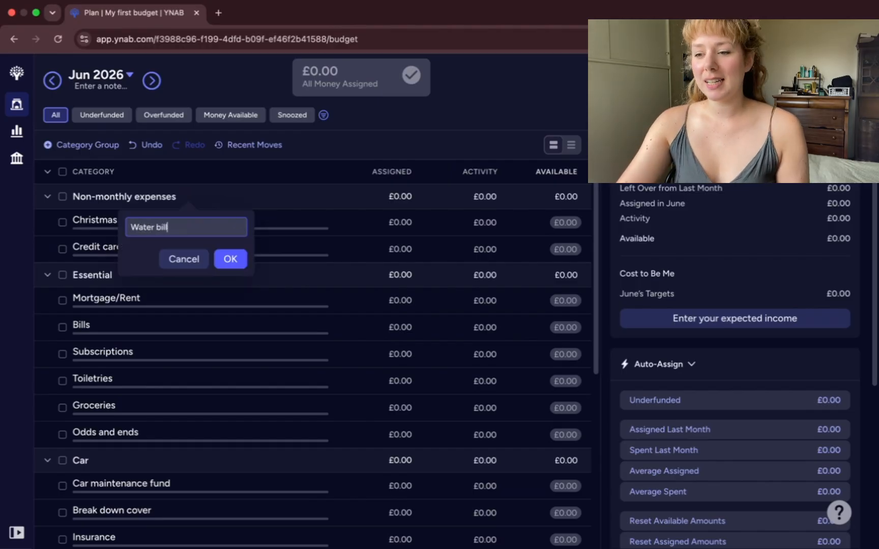
{"action": "left_click", "coordinate": [231, 258]}
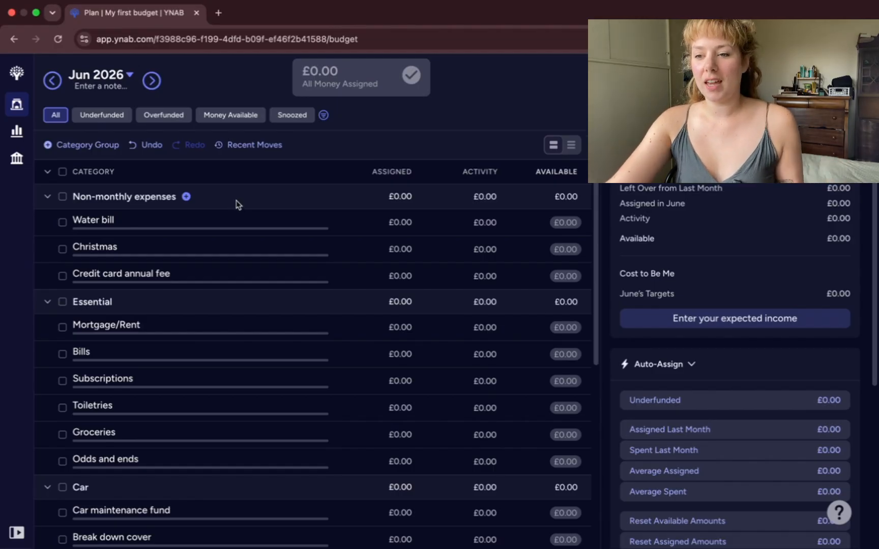
{"action": "scroll", "coordinate": [281, 288], "scroll_direction": "down", "scroll_amount": 5}
{"action": "scroll", "coordinate": [290, 286], "scroll_direction": "up", "scroll_amount": 5}
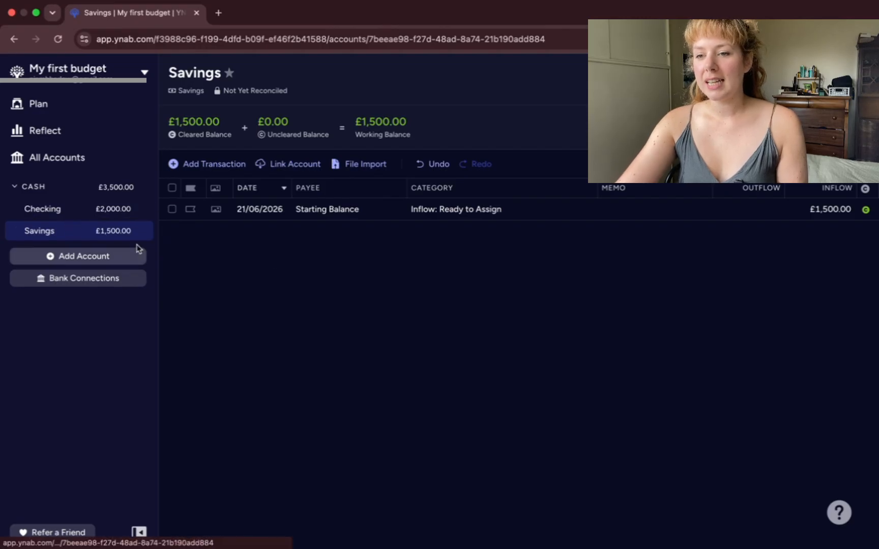
- Return to the budget plan and start a monthly target of £950 for the Mortgage/Rent category
{"action": "left_click", "coordinate": [73, 112]}
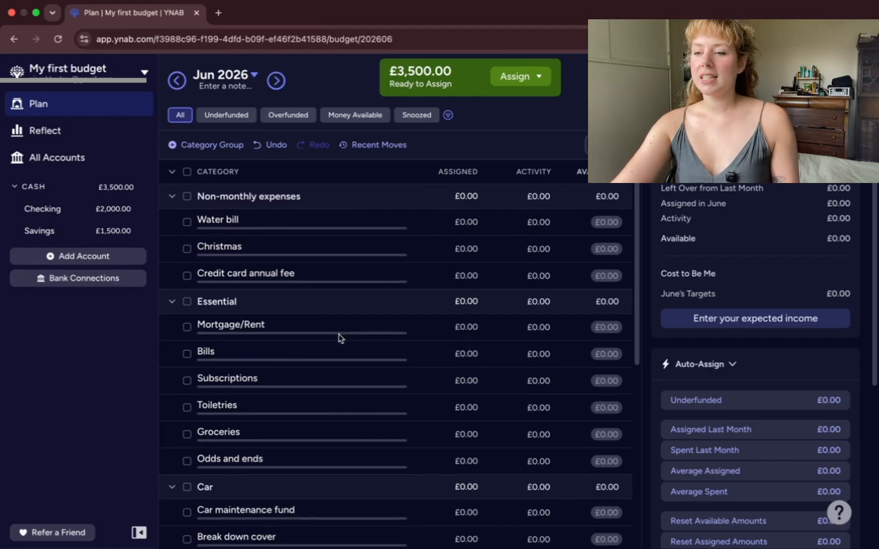
{"action": "scroll", "coordinate": [316, 321], "scroll_direction": "down", "scroll_amount": 3}
{"action": "left_click", "coordinate": [288, 227]}
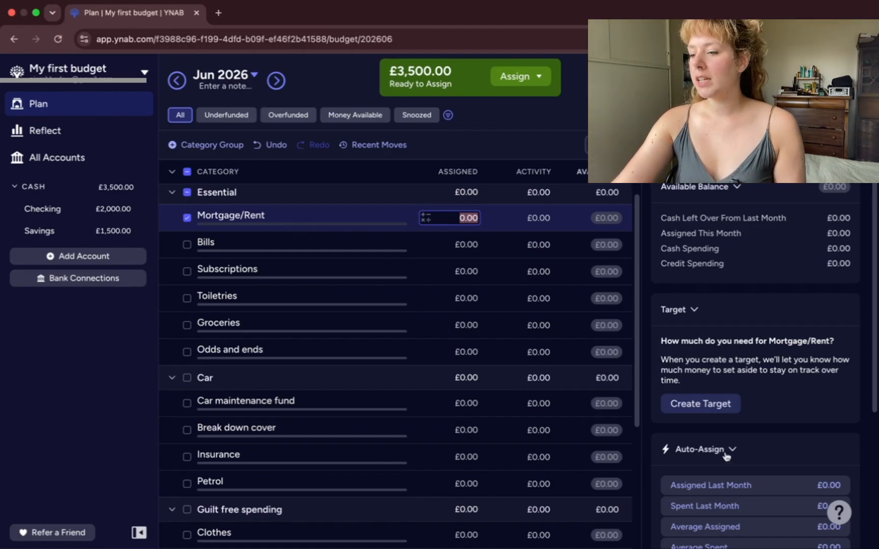
{"action": "left_click", "coordinate": [710, 404]}
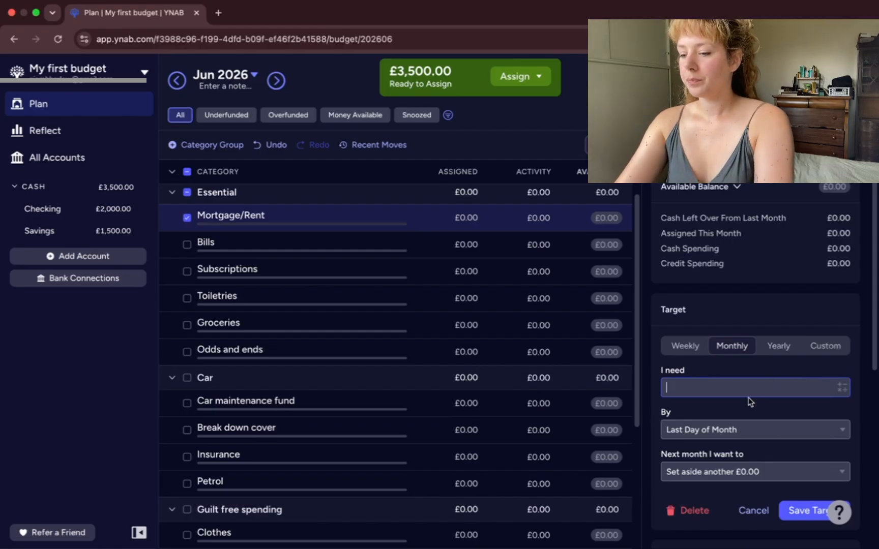
{"action": "type", "text": "950"}
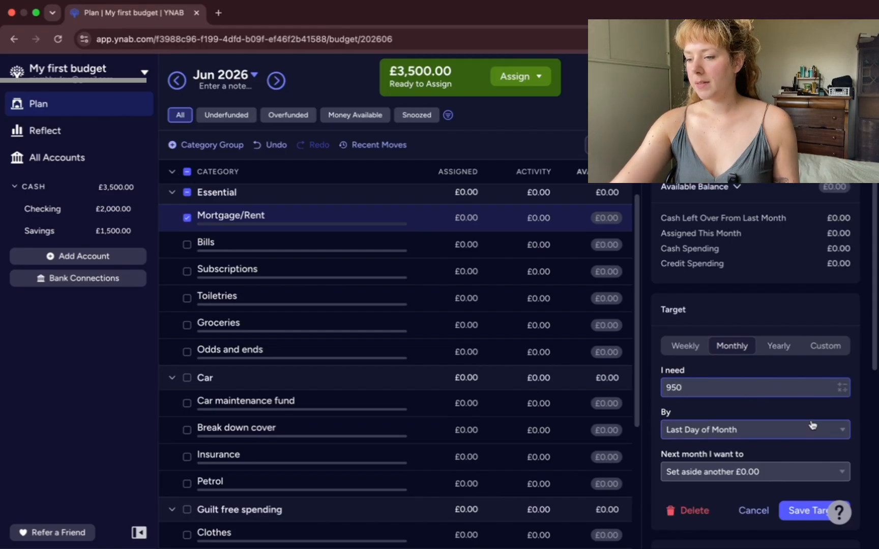
- Set the Mortgage/Rent target's due day to the 1st and its next-month behaviour to refill up to £950.00
{"action": "left_click", "coordinate": [732, 430]}
{"action": "scroll", "coordinate": [734, 450], "scroll_direction": "down", "scroll_amount": 3}
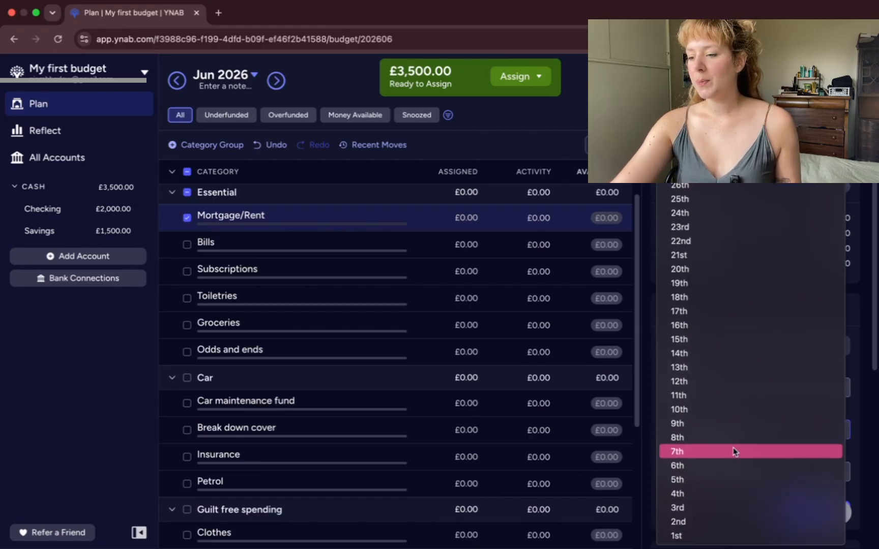
{"action": "left_click", "coordinate": [724, 536]}
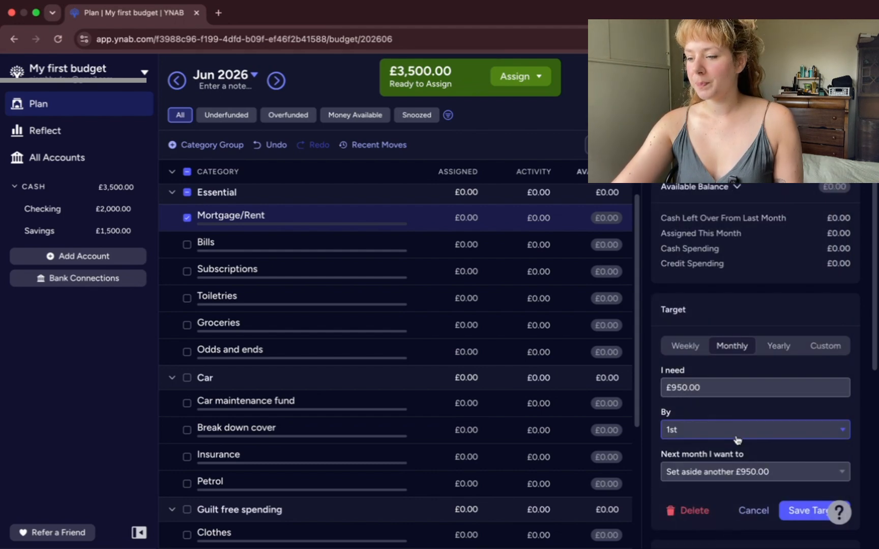
{"action": "left_click", "coordinate": [757, 477]}
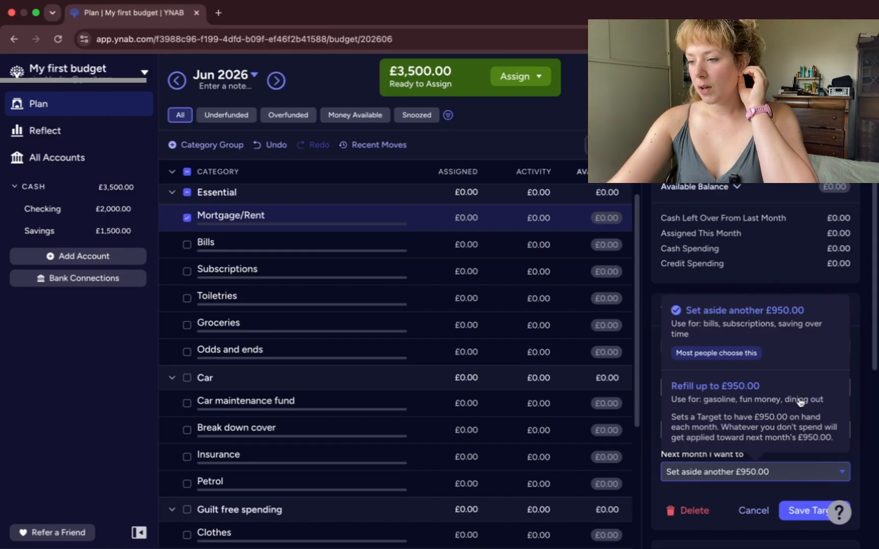
{"action": "left_click", "coordinate": [761, 406]}
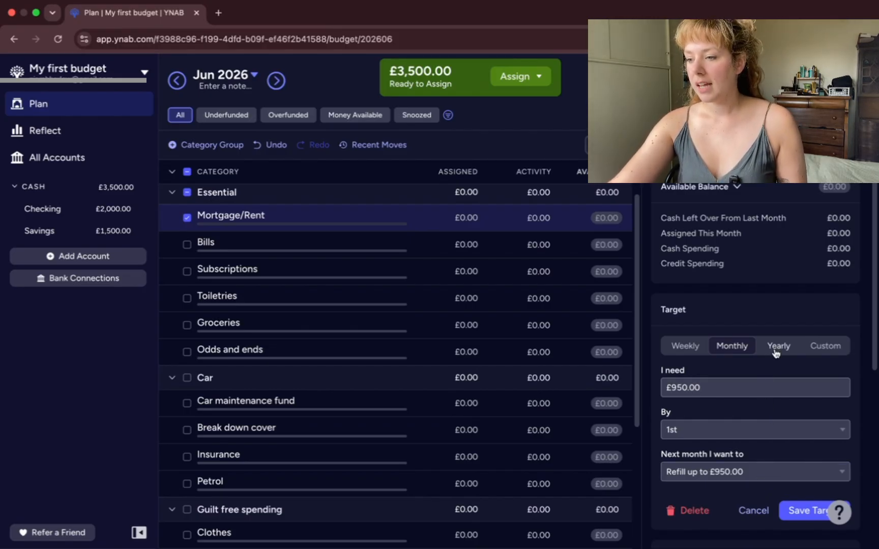
- Look through the weekly, yearly and custom schedule options for the Mortgage/Rent target
{"action": "left_click", "coordinate": [694, 351]}
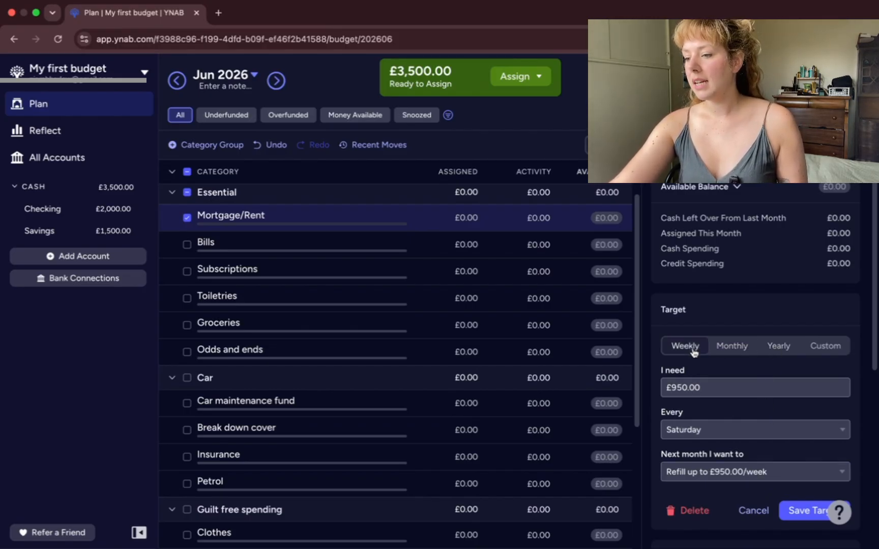
{"action": "left_click", "coordinate": [732, 345]}
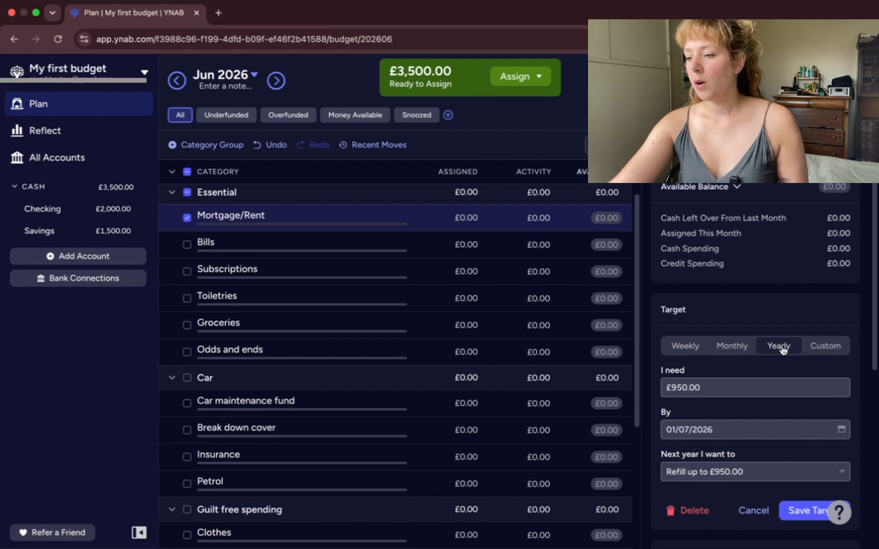
{"action": "left_click", "coordinate": [822, 348]}
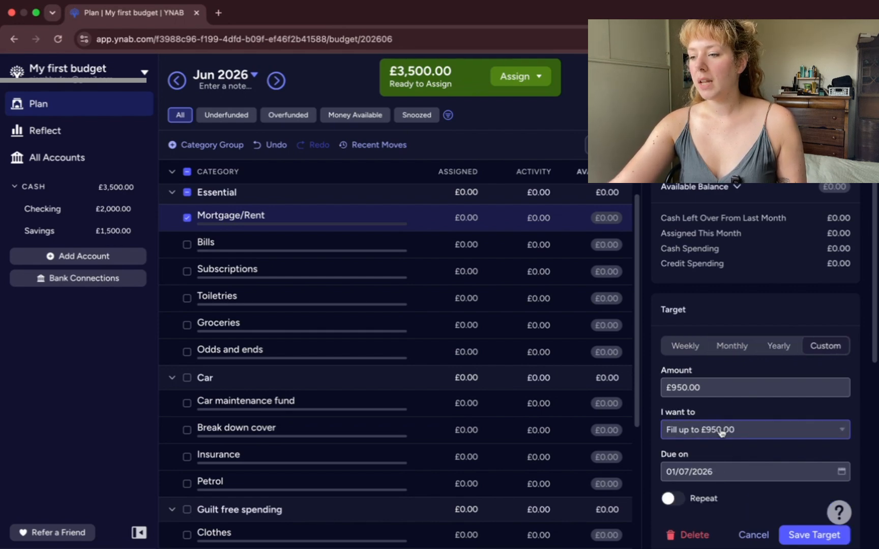
- Switch the Mortgage/Rent target back to monthly, due by the last day of the month, and save it
{"action": "left_click", "coordinate": [750, 348]}
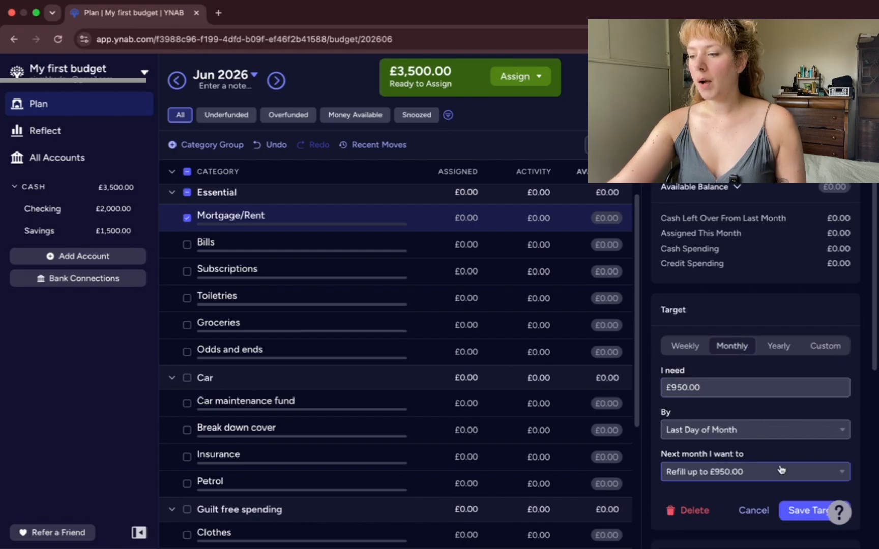
{"action": "left_click", "coordinate": [805, 513]}
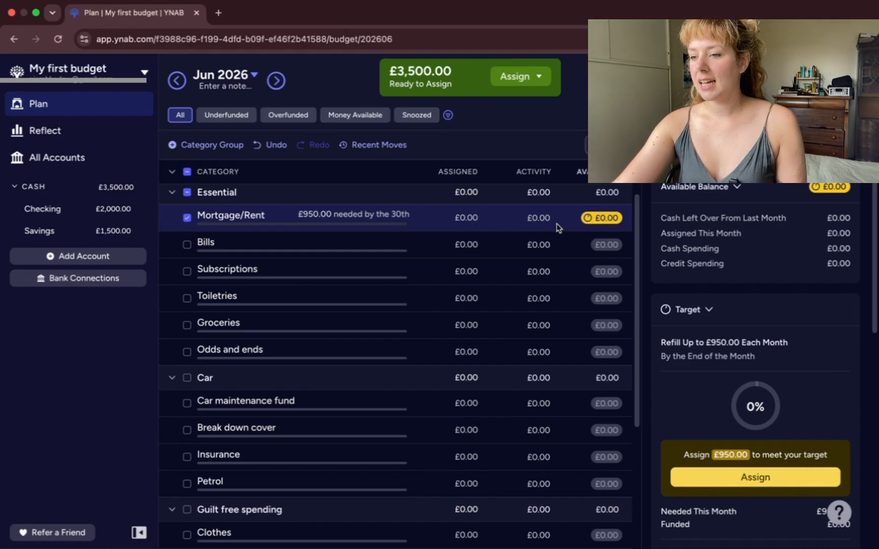
- Assign £950.00 to the Mortgage/Rent category to meet its target
{"action": "left_click", "coordinate": [479, 224]}
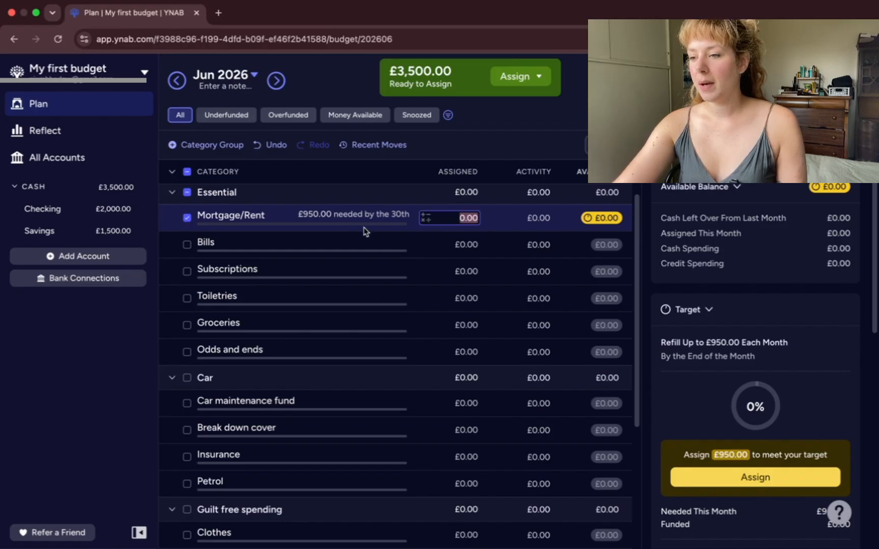
{"action": "left_click", "coordinate": [605, 222]}
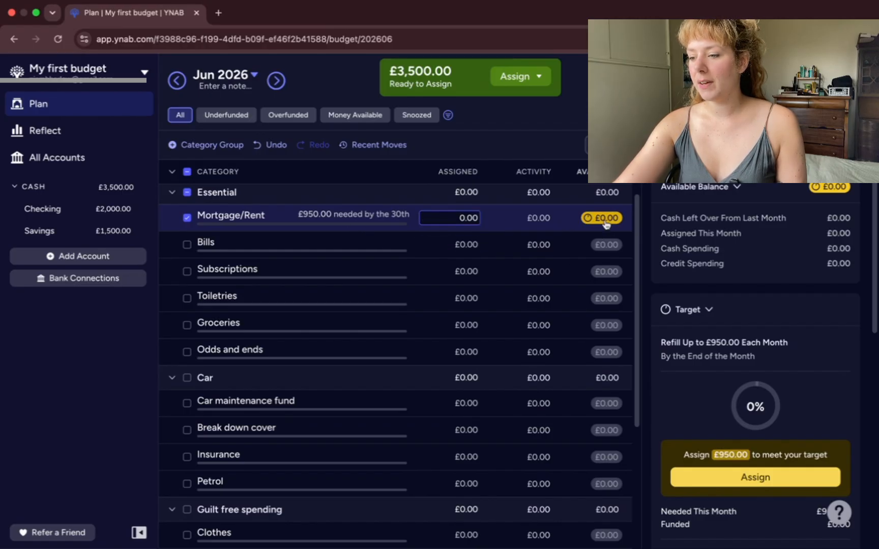
{"action": "left_click", "coordinate": [770, 479]}
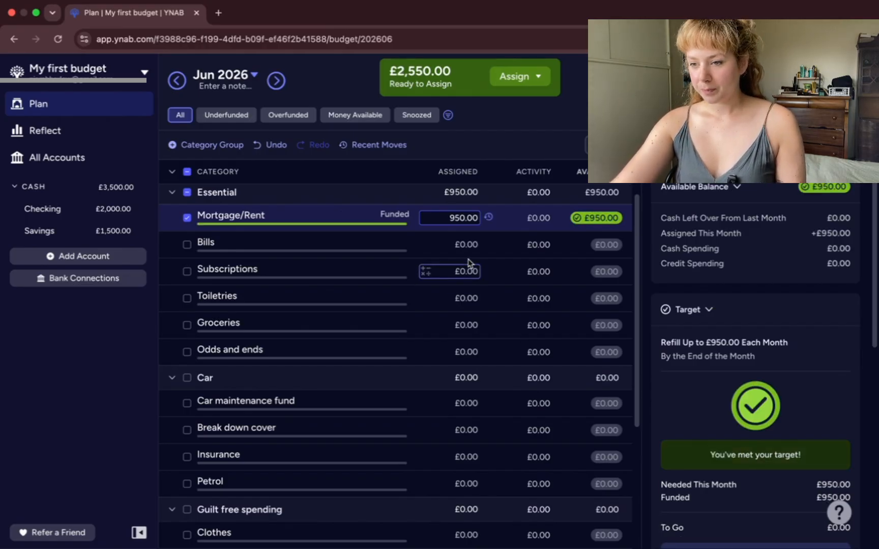
- Create a monthly £200.00 target for the Bills category, due by the 1st and refilling up to £200.00 each next month, and save it
{"action": "left_click", "coordinate": [357, 248]}
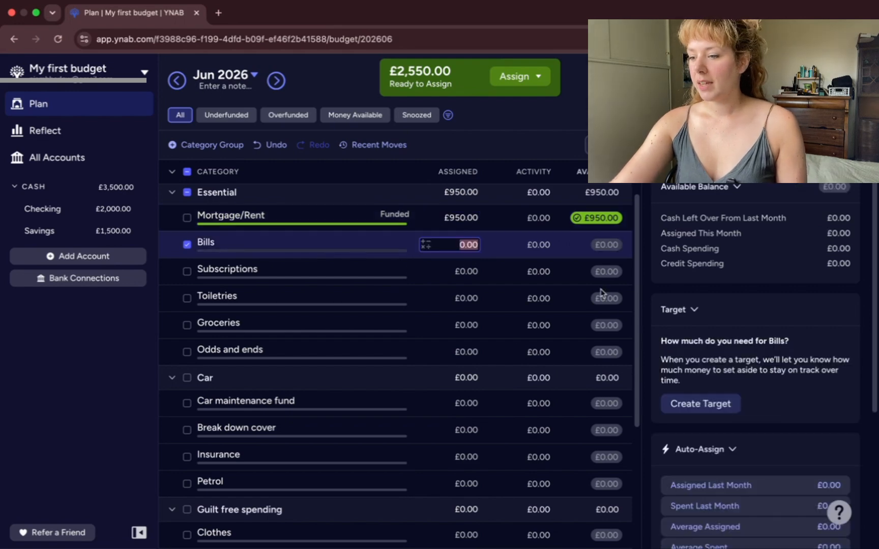
{"action": "left_click", "coordinate": [715, 406]}
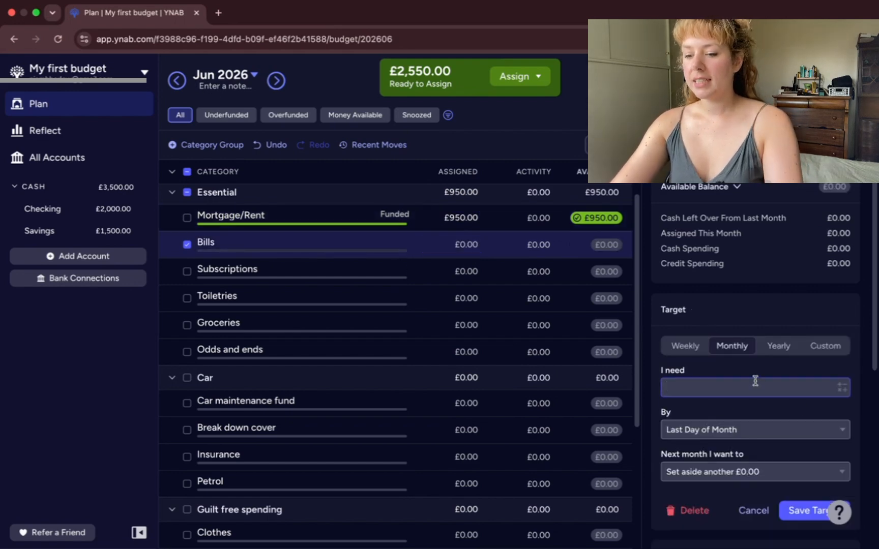
{"action": "type", "text": "200"}
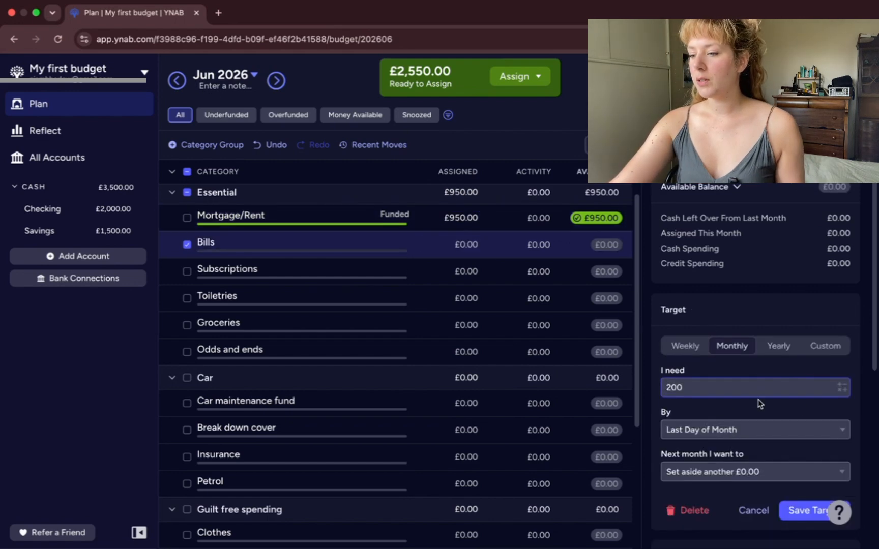
{"action": "left_click", "coordinate": [761, 428]}
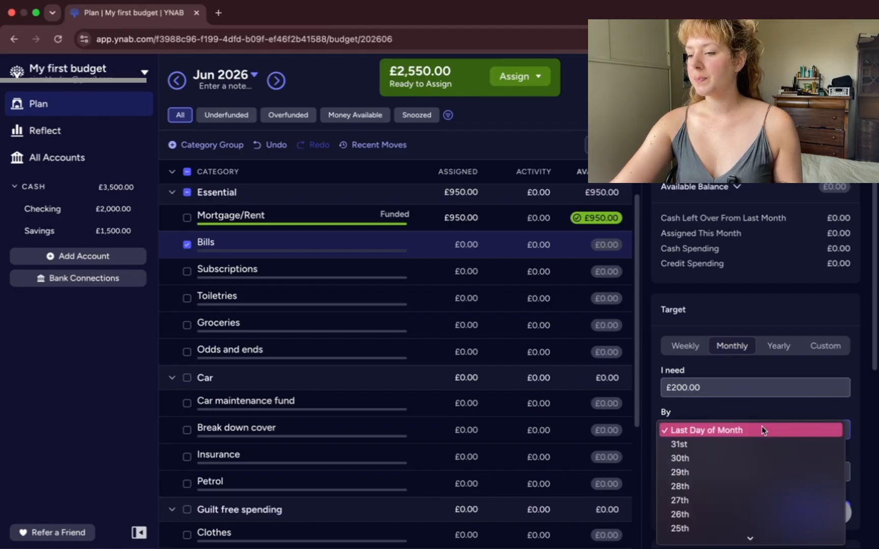
{"action": "scroll", "coordinate": [758, 508], "scroll_direction": "down", "scroll_amount": 5}
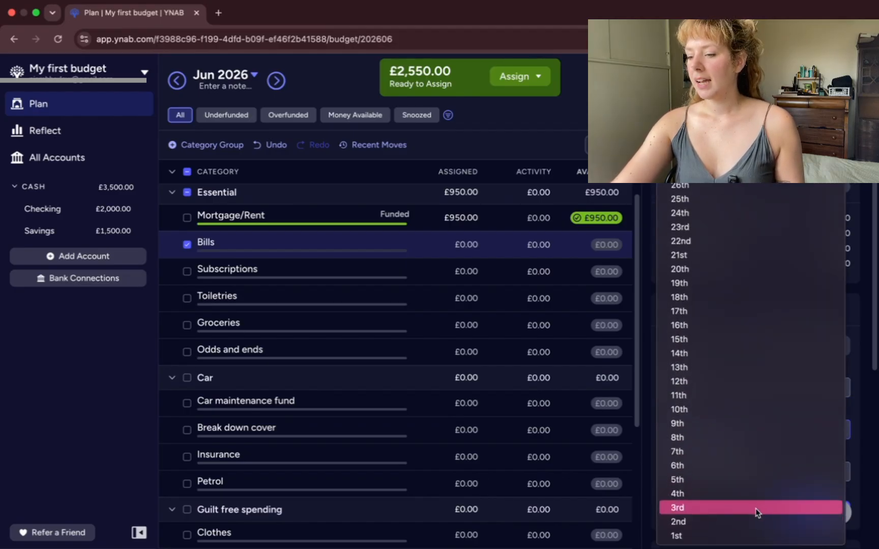
{"action": "left_click", "coordinate": [736, 538]}
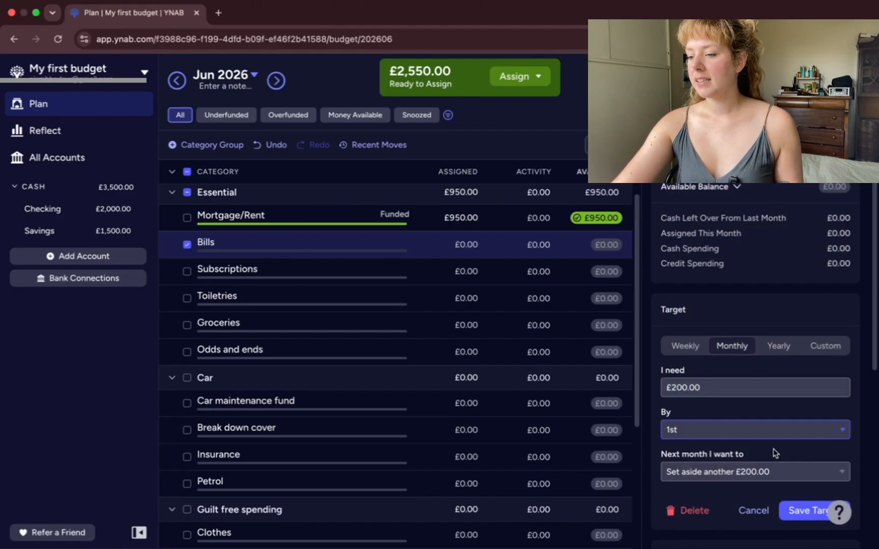
{"action": "left_click", "coordinate": [737, 475]}
{"action": "left_click", "coordinate": [753, 411]}
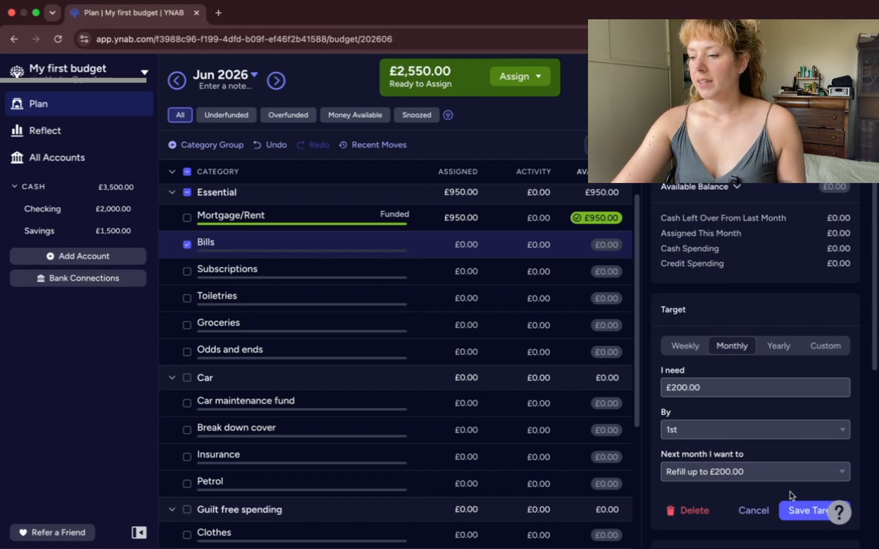
{"action": "left_click", "coordinate": [798, 515]}
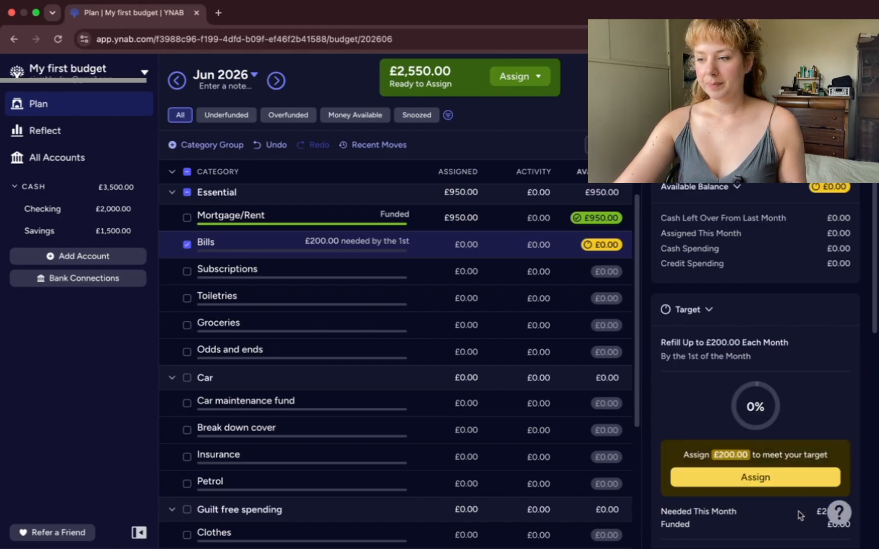
- Assign £200.00 to the Bills category to meet its target
{"action": "left_click", "coordinate": [363, 247]}
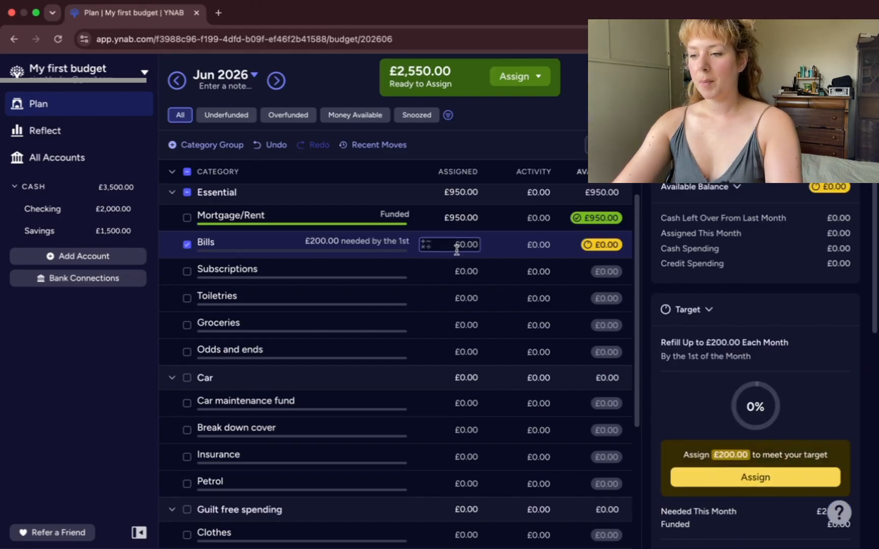
{"action": "key", "text": "BackSpace"}
{"action": "type", "text": "200"}
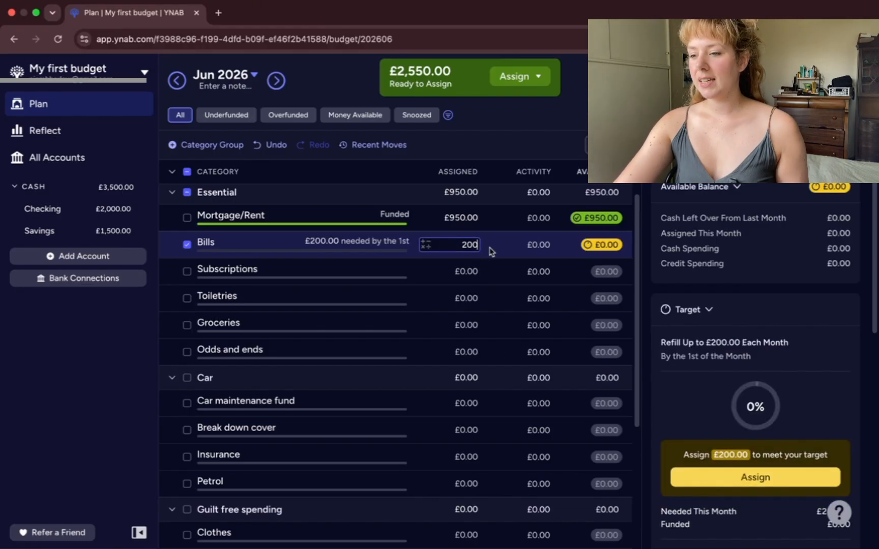
{"action": "key", "text": "Return"}
{"action": "left_click", "coordinate": [489, 244]}
{"action": "left_click", "coordinate": [518, 252]}
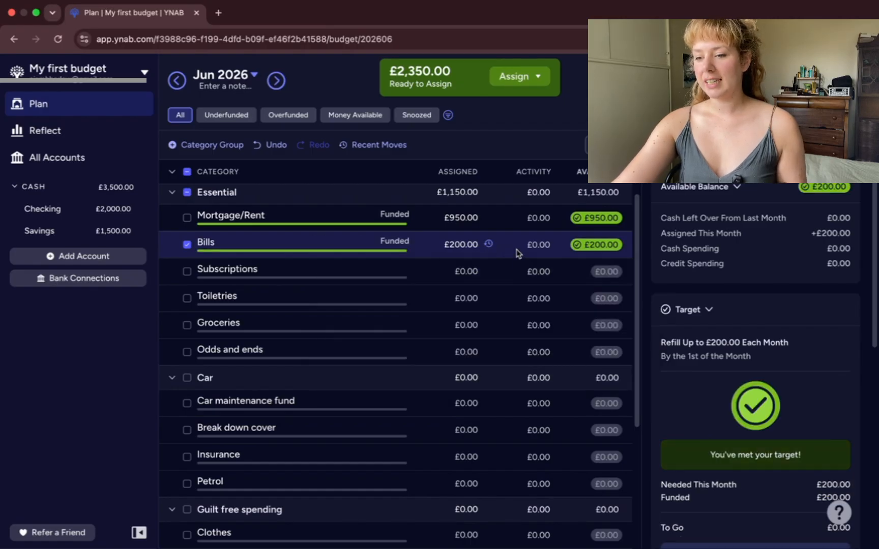
- Start a custom target for the Water bill category with an amount of £100.00
{"action": "scroll", "coordinate": [384, 224], "scroll_direction": "up", "scroll_amount": 2}
{"action": "left_click", "coordinate": [384, 224]}
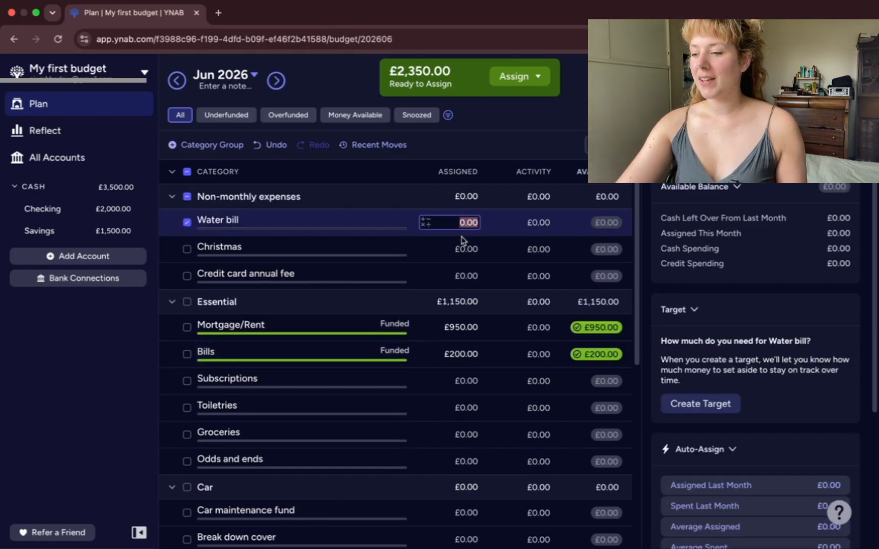
{"action": "left_click", "coordinate": [719, 406]}
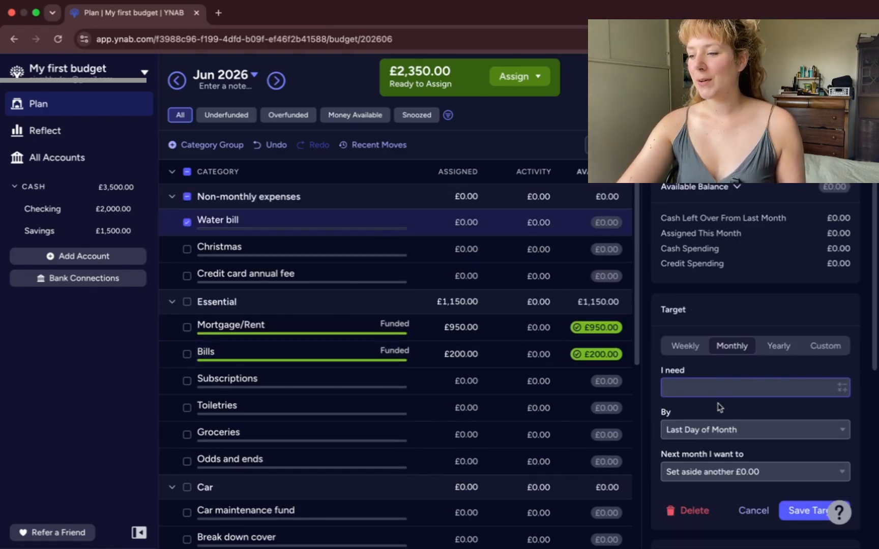
{"action": "scroll", "coordinate": [719, 406], "scroll_direction": "down", "scroll_amount": 2}
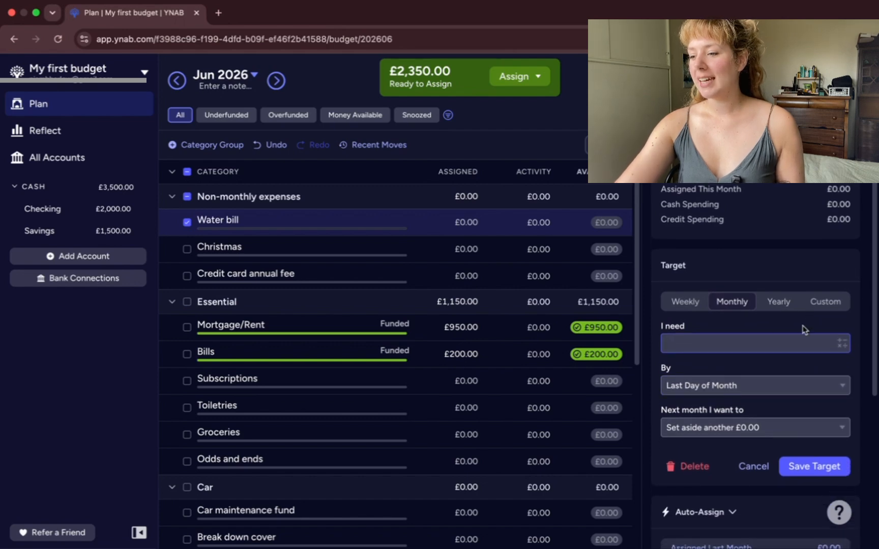
{"action": "left_click", "coordinate": [825, 301]}
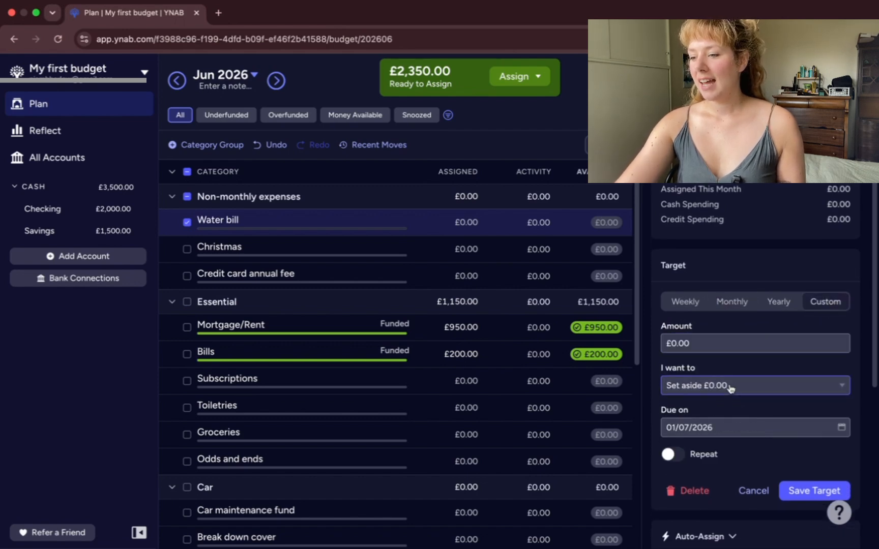
{"action": "left_click", "coordinate": [702, 350]}
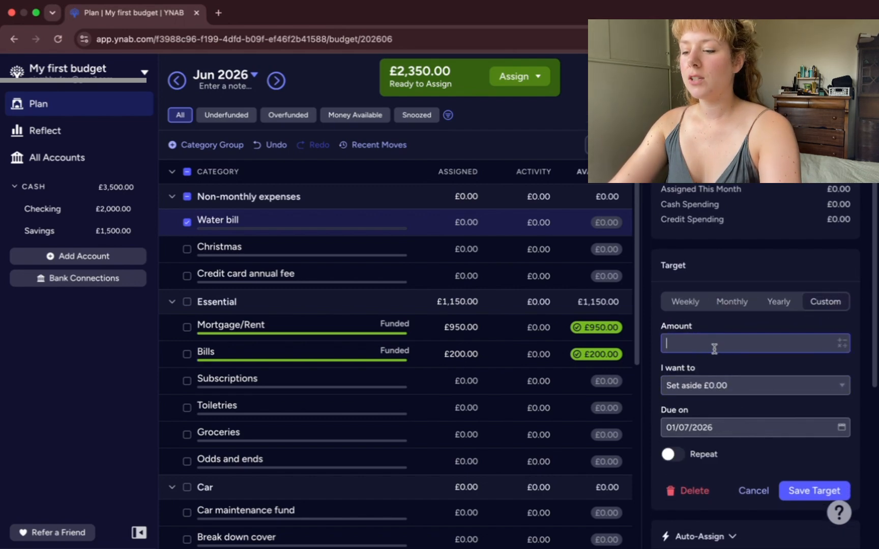
{"action": "type", "text": "20"}
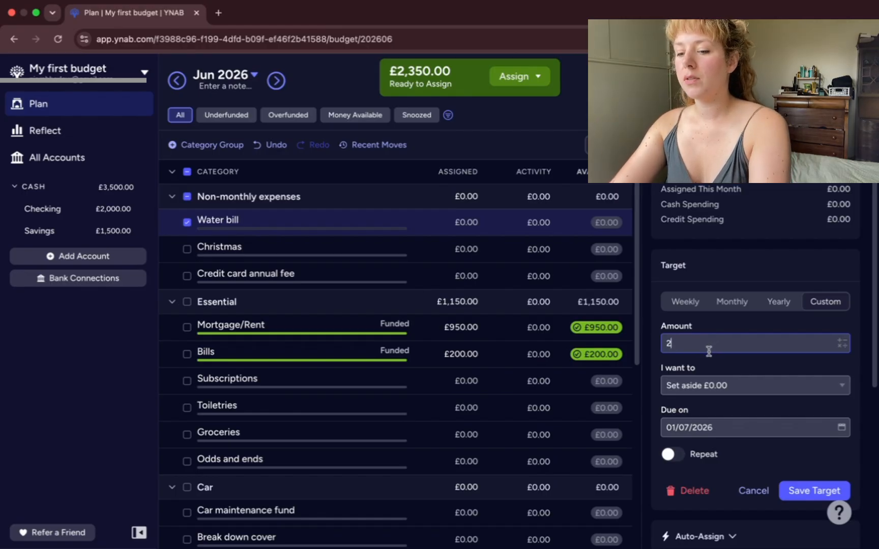
{"action": "key", "text": "BackSpace"}
{"action": "type", "text": "100"}
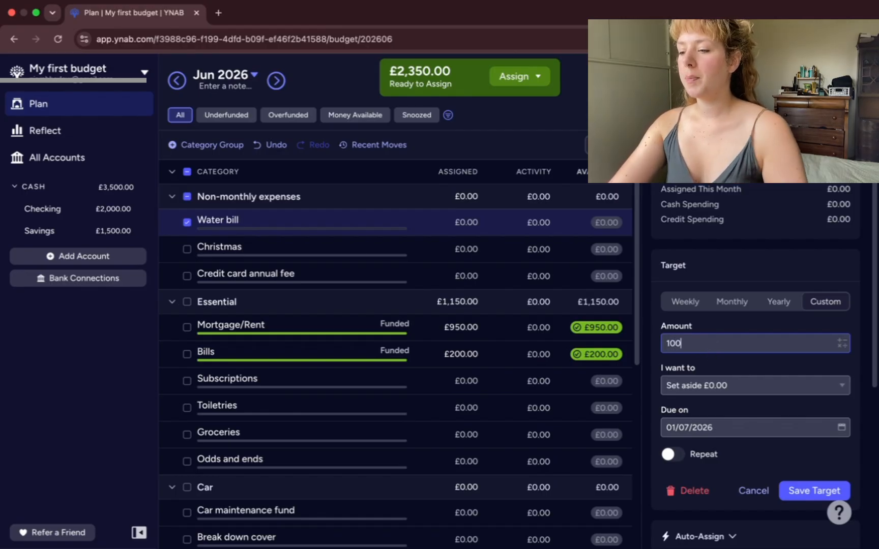
{"action": "key", "text": "Tab"}
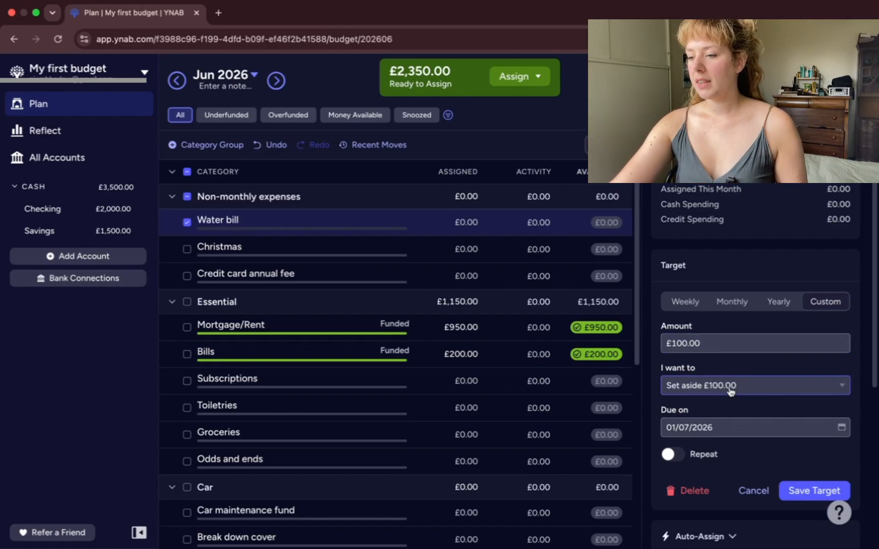
- Set the Water bill target's due date to 21/12/2026
{"action": "left_click", "coordinate": [721, 432]}
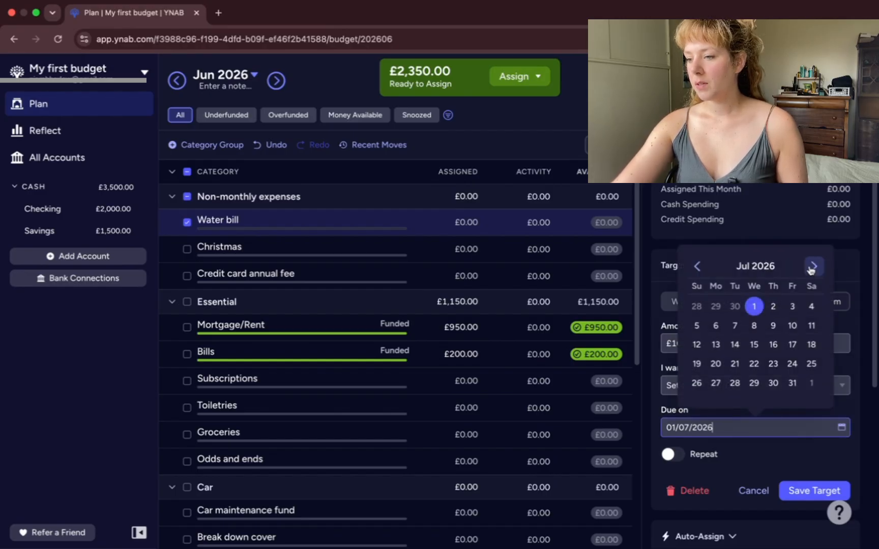
{"action": "left_click", "coordinate": [697, 266]}
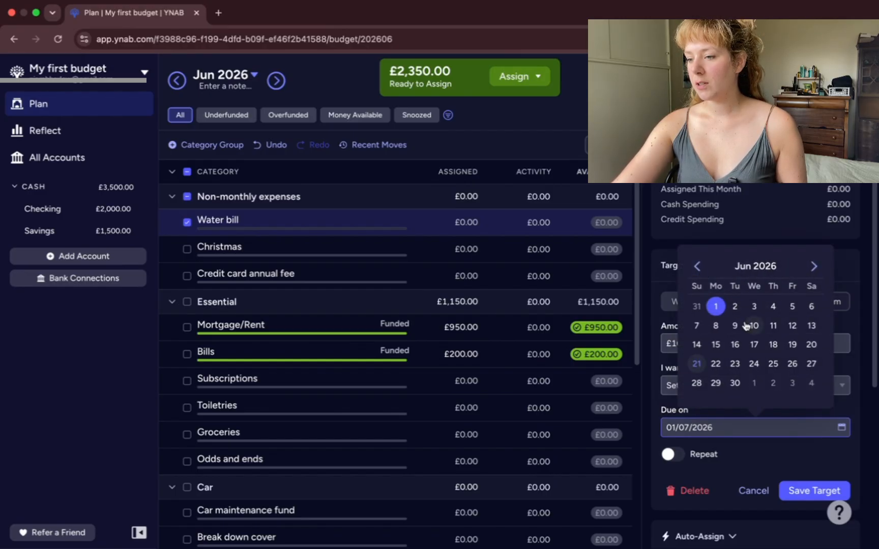
{"action": "left_click", "coordinate": [814, 266]}
{"action": "left_click", "coordinate": [814, 266]}
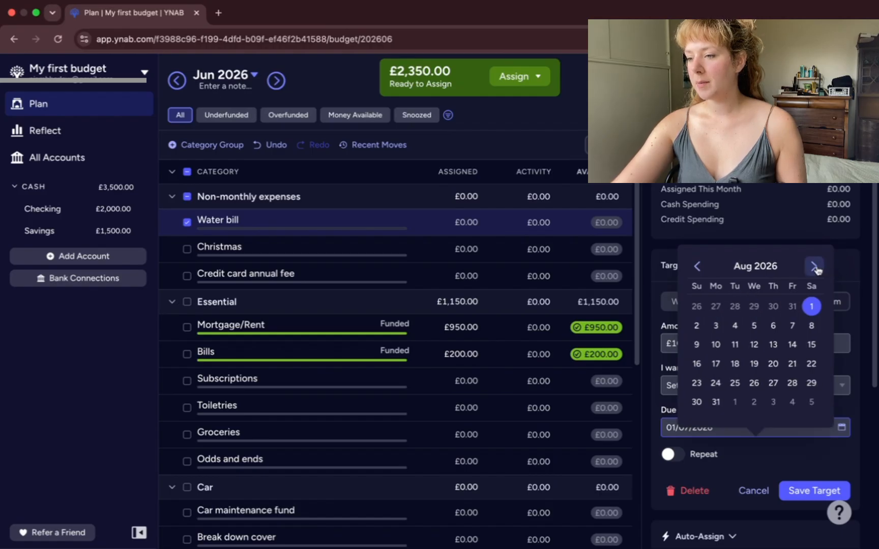
{"action": "left_click", "coordinate": [814, 266]}
{"action": "left_click", "coordinate": [815, 266]}
{"action": "left_click", "coordinate": [814, 266]}
{"action": "left_click", "coordinate": [815, 266]}
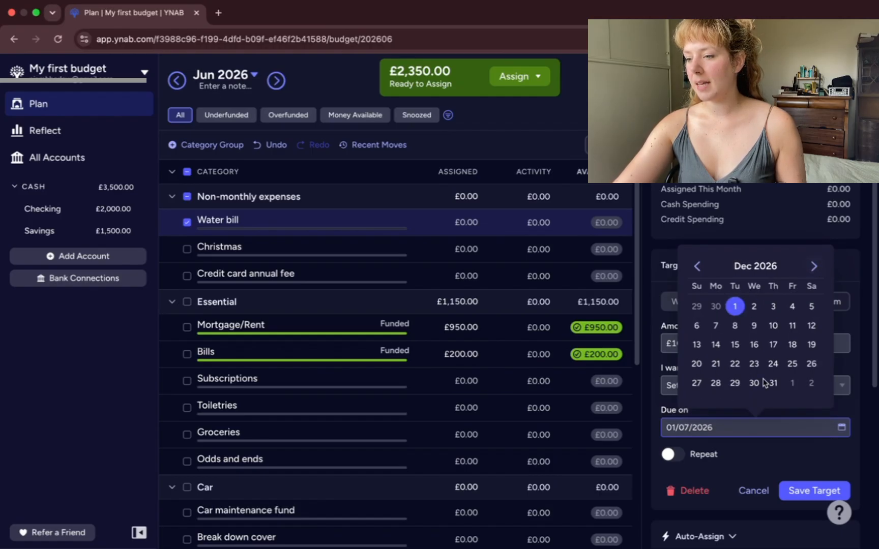
{"action": "left_click", "coordinate": [716, 364]}
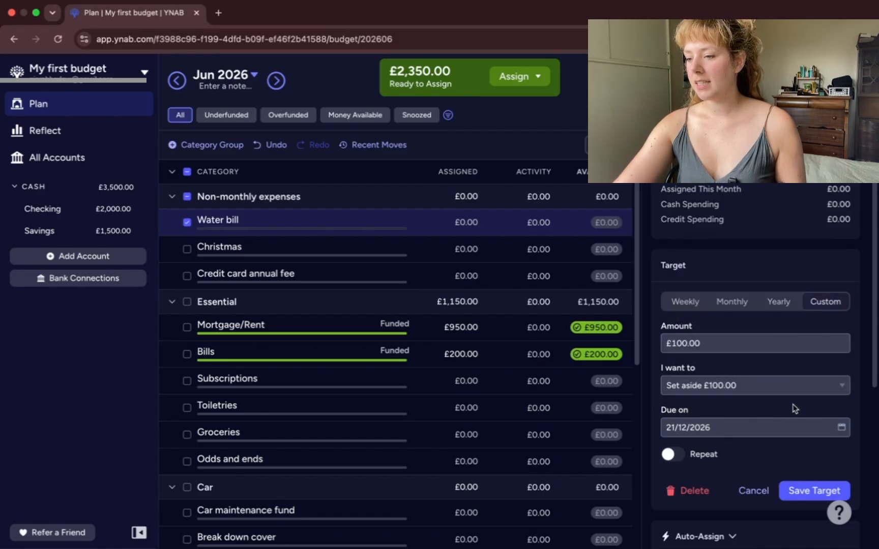
- Change the Water bill target's goal to having a balance of £100.00 and save it
{"action": "left_click", "coordinate": [767, 388]}
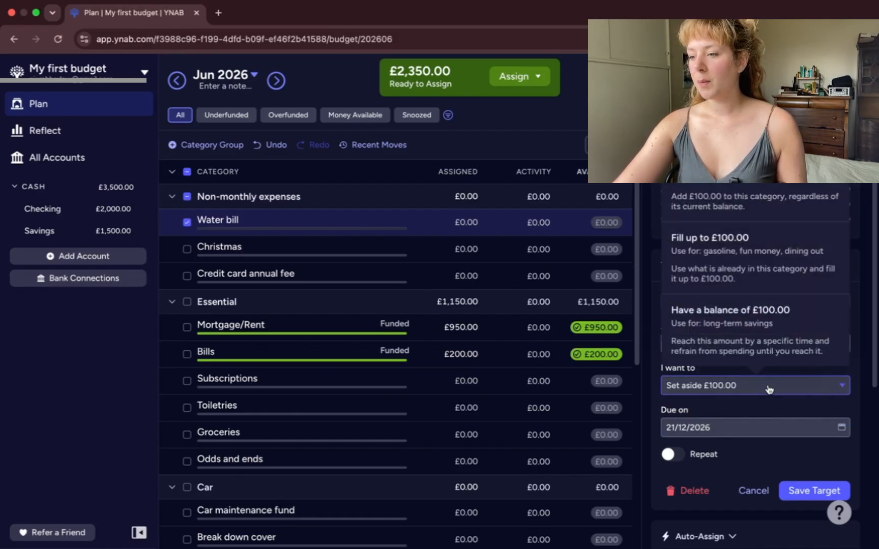
{"action": "left_click", "coordinate": [779, 346]}
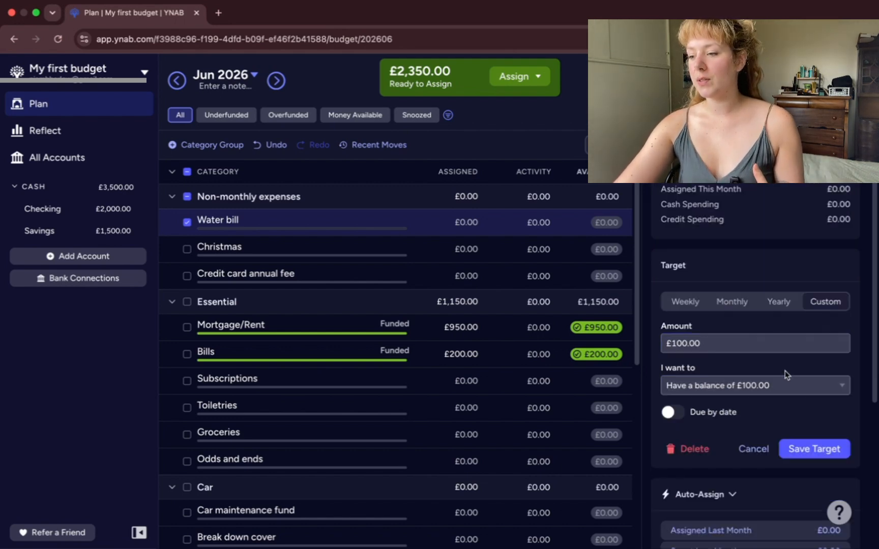
{"action": "left_click", "coordinate": [810, 448]}
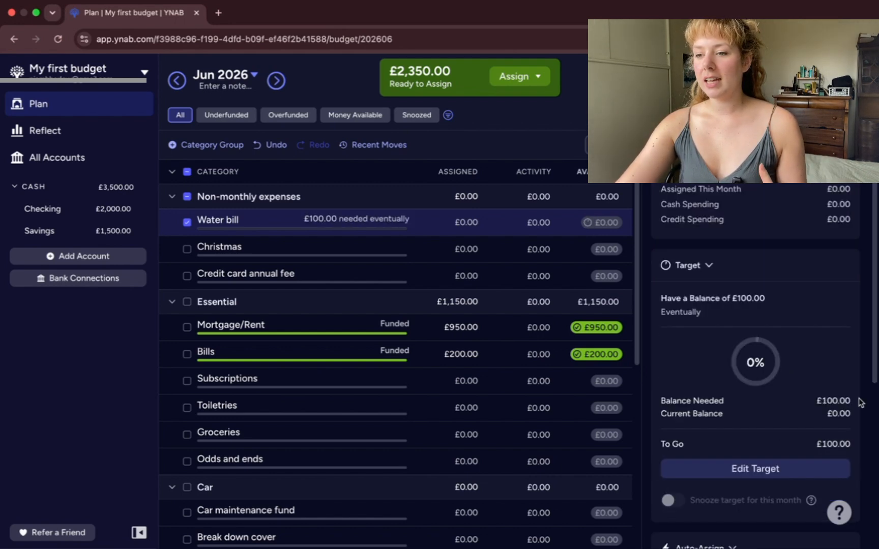
- Give the Water bill target a due date of July 2026, save it, and assign £50.00 to the category
{"action": "left_click", "coordinate": [383, 221]}
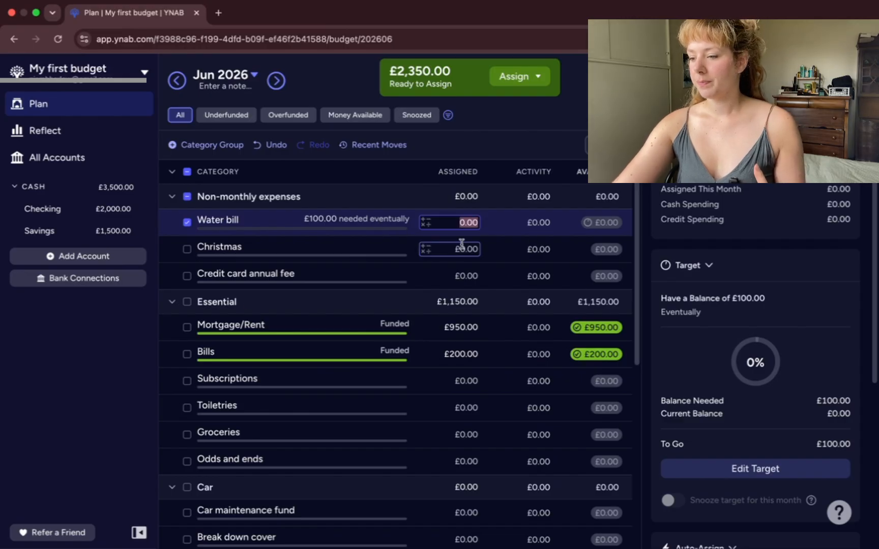
{"action": "left_click", "coordinate": [755, 468]}
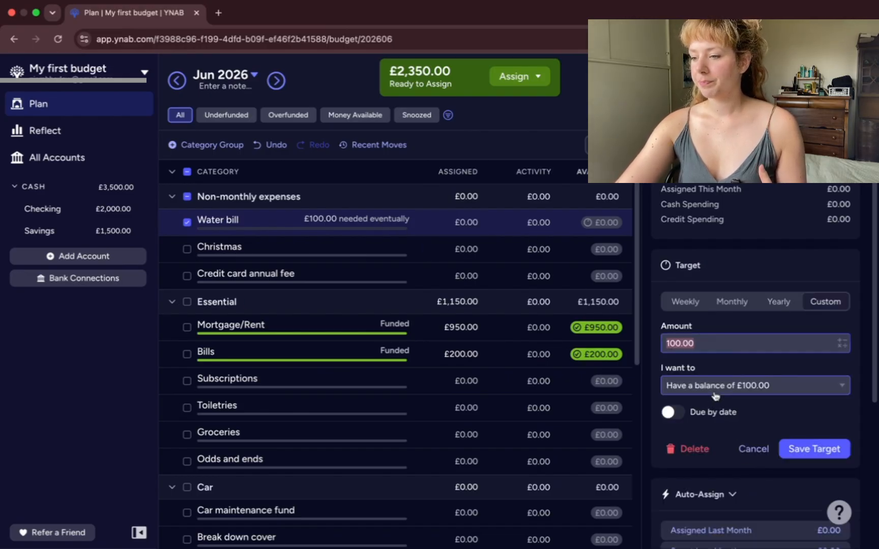
{"action": "left_click", "coordinate": [671, 413]}
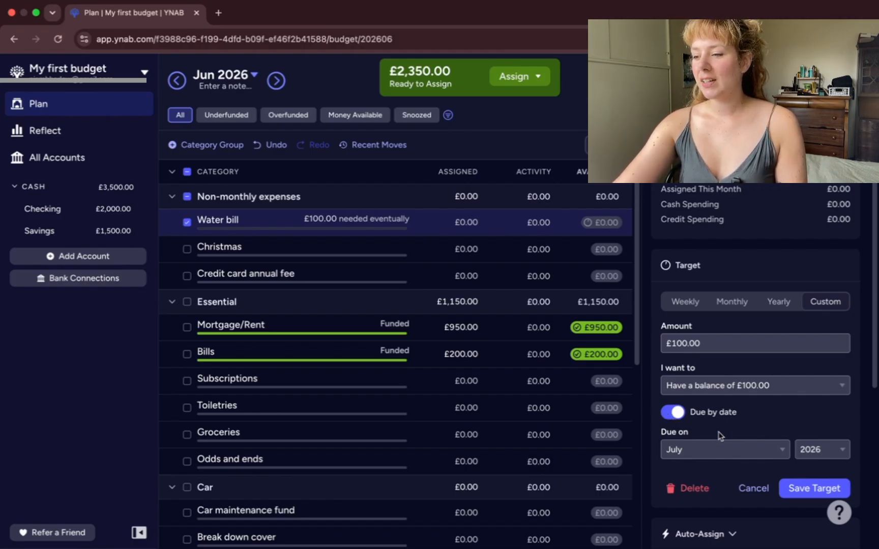
{"action": "left_click", "coordinate": [820, 488]}
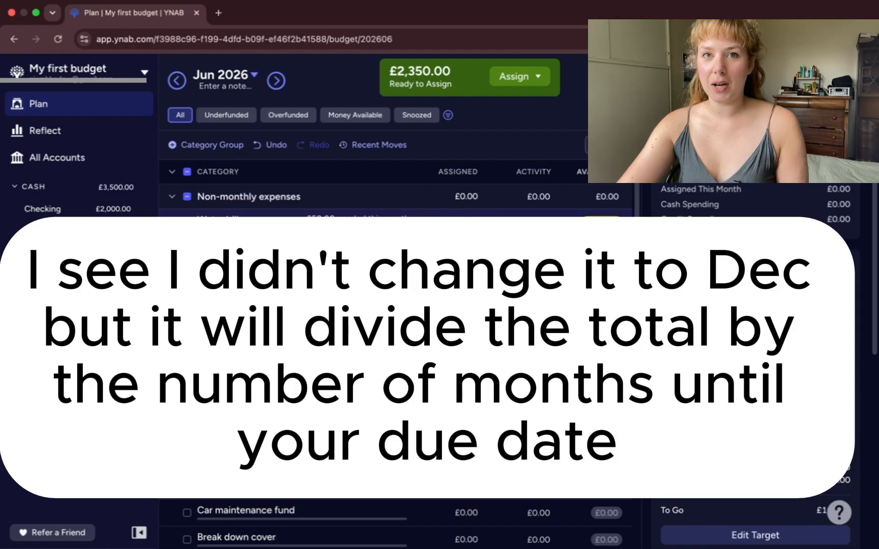
{"action": "left_click", "coordinate": [756, 434]}
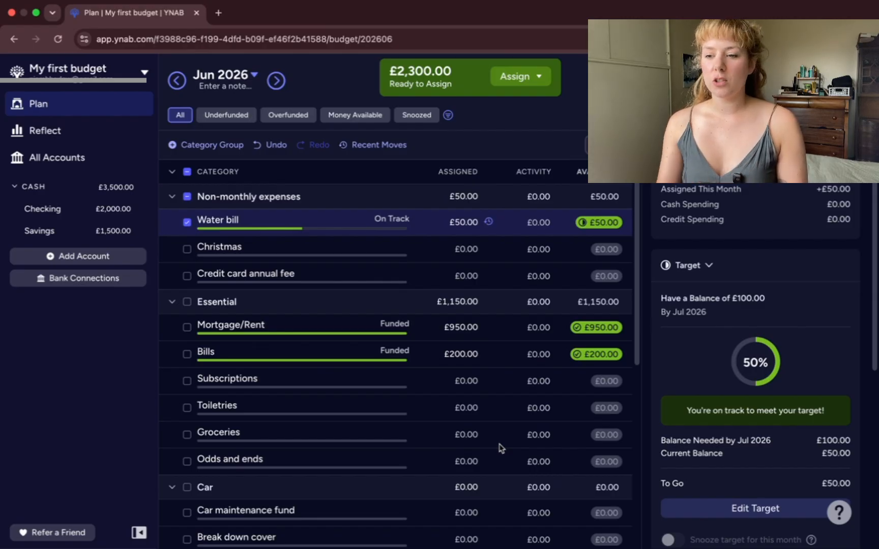
- Start a weekly target for the Groceries category with an amount of £90.00 every Saturday
{"action": "scroll", "coordinate": [501, 446], "scroll_direction": "down", "scroll_amount": 5}
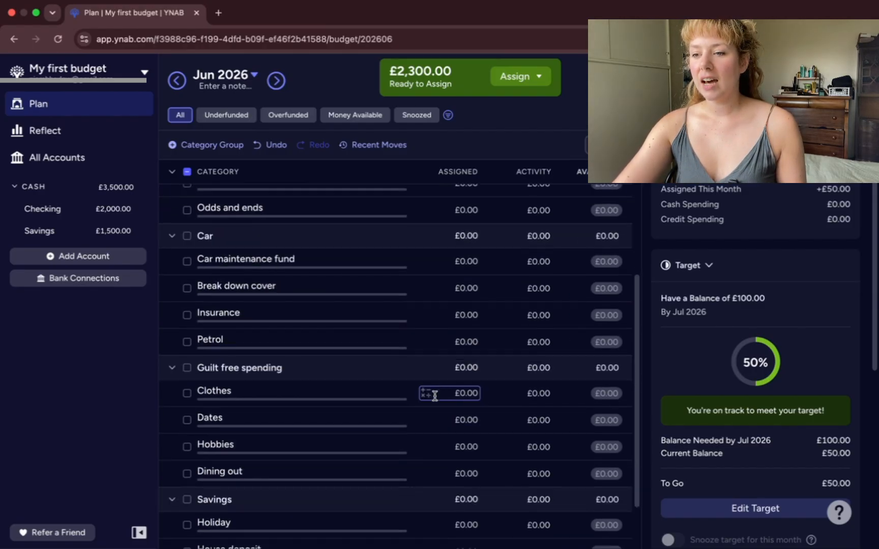
{"action": "scroll", "coordinate": [436, 392], "scroll_direction": "up", "scroll_amount": 2}
{"action": "left_click", "coordinate": [292, 269]}
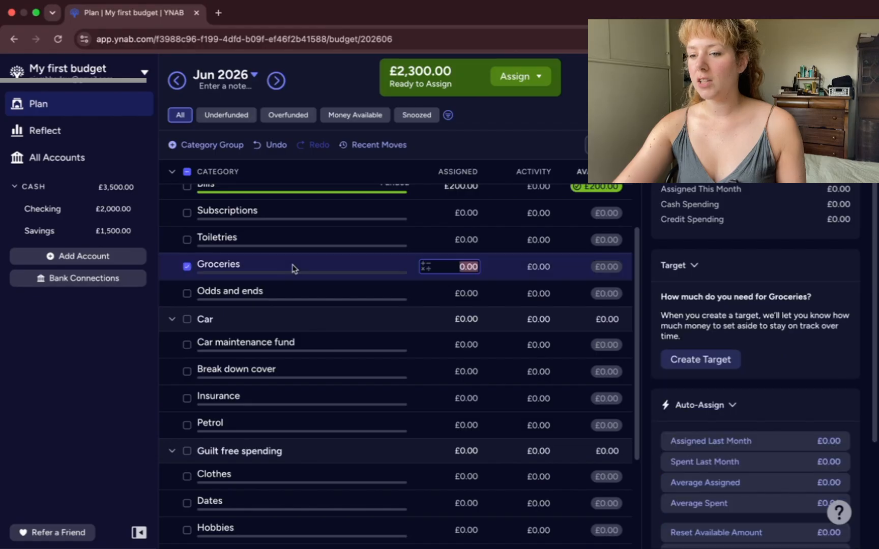
{"action": "left_click", "coordinate": [709, 358]}
{"action": "left_click", "coordinate": [682, 301]}
{"action": "left_click", "coordinate": [718, 342]}
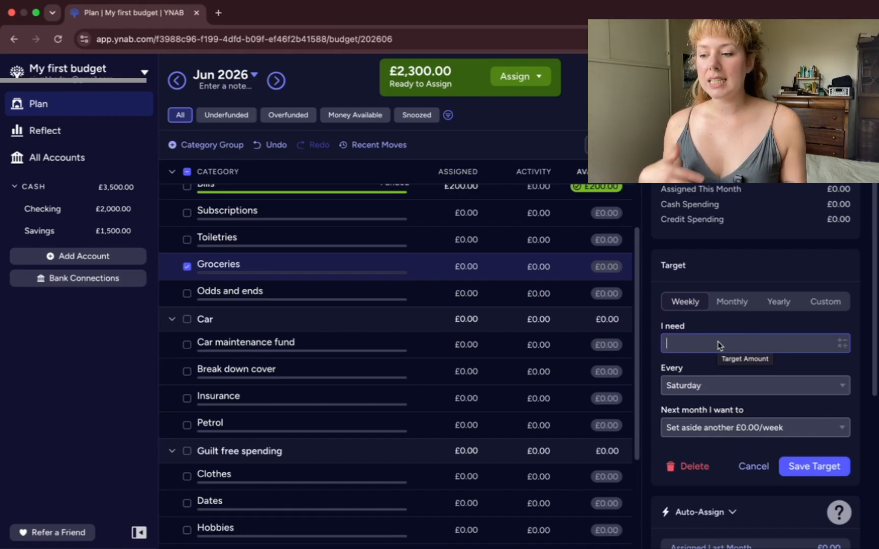
{"action": "type", "text": "9"}
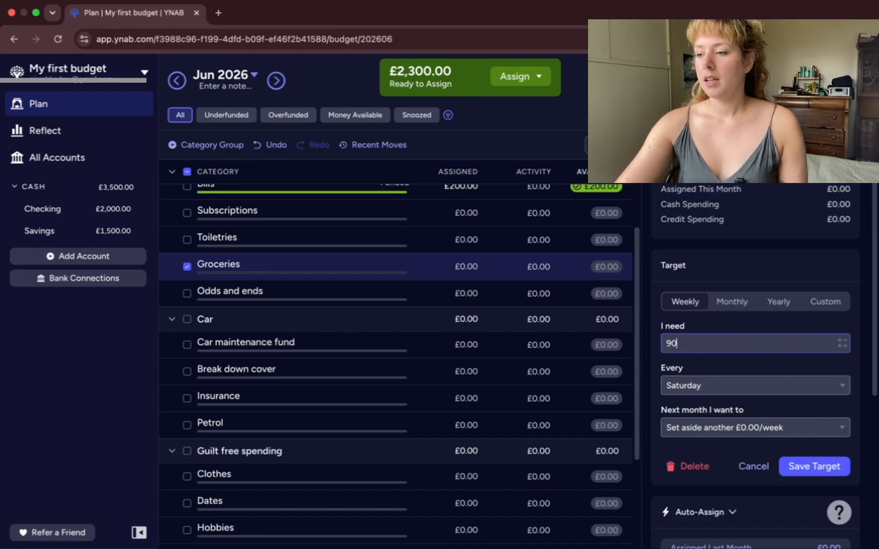
{"action": "type", "text": "0"}
{"action": "left_click", "coordinate": [769, 367]}
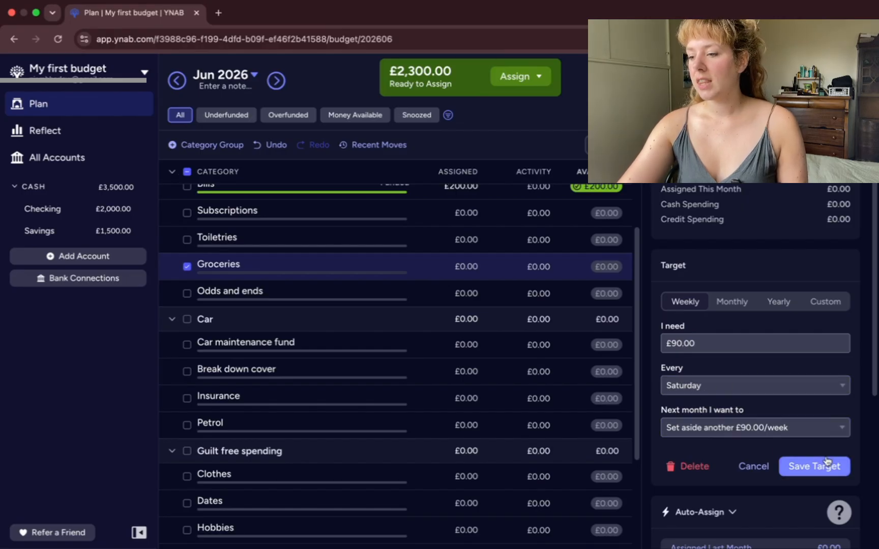
- Set the Groceries target to refill up to £90.00/week and save it
{"action": "left_click", "coordinate": [777, 432]}
{"action": "left_click", "coordinate": [781, 433]}
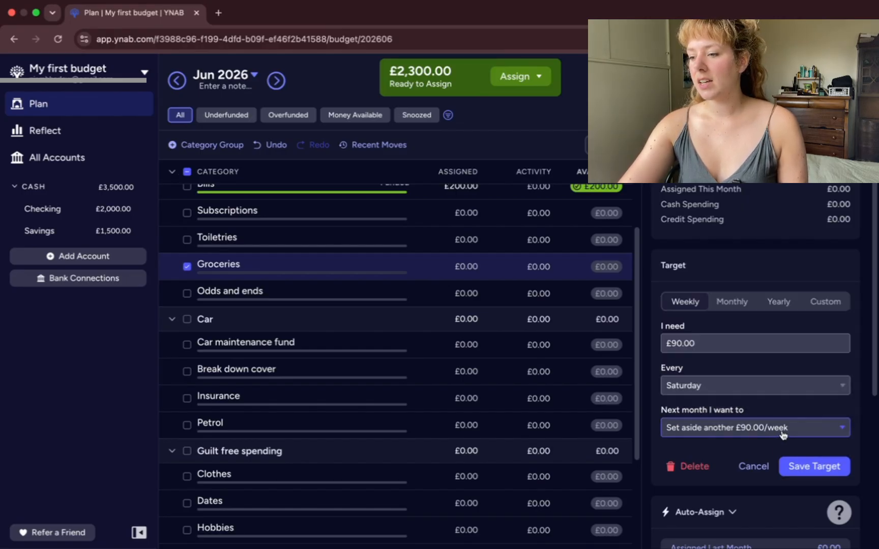
{"action": "left_click", "coordinate": [768, 431]}
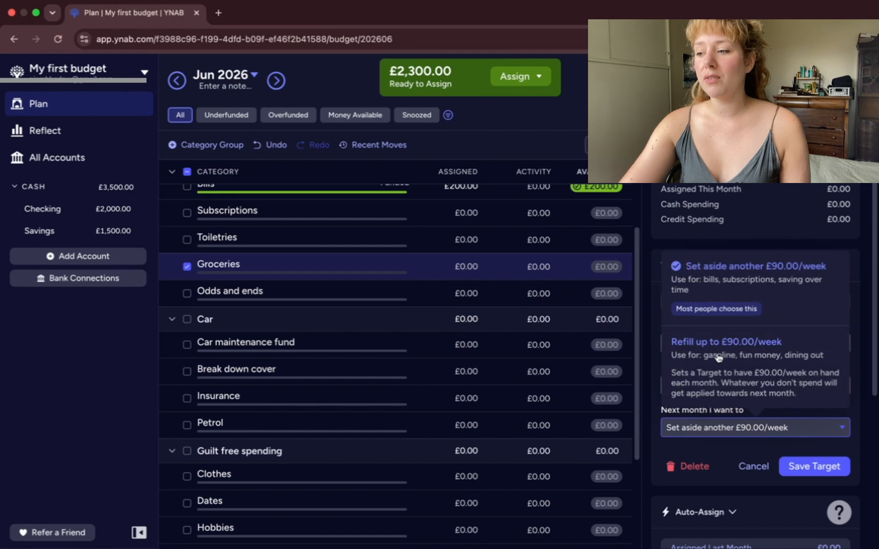
{"action": "left_click", "coordinate": [727, 354]}
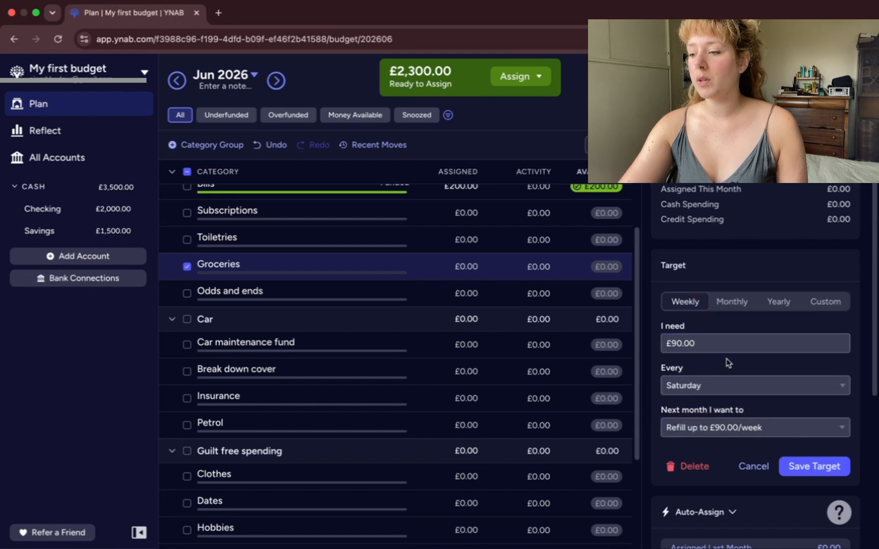
{"action": "left_click", "coordinate": [810, 469]}
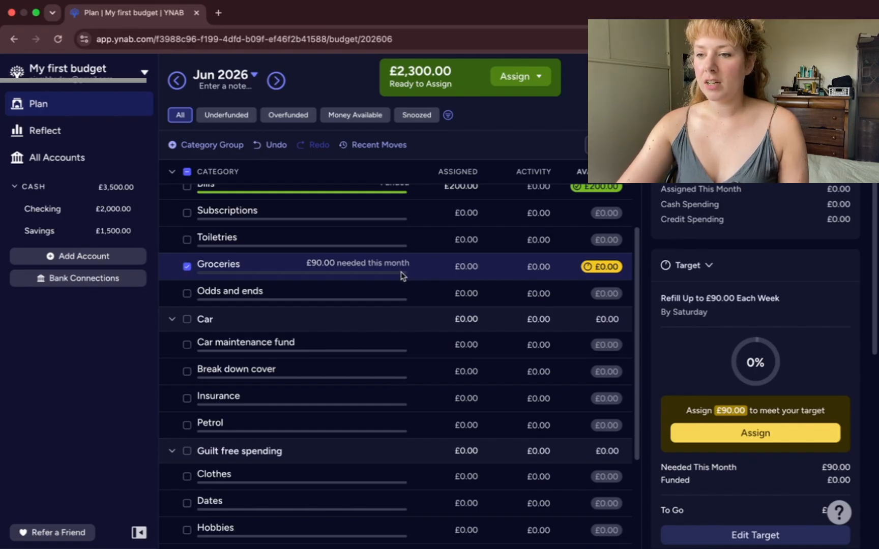
- Check the Groceries target in July 2026, and assign £90.00 to Groceries in June 2026
{"action": "left_click", "coordinate": [276, 80]}
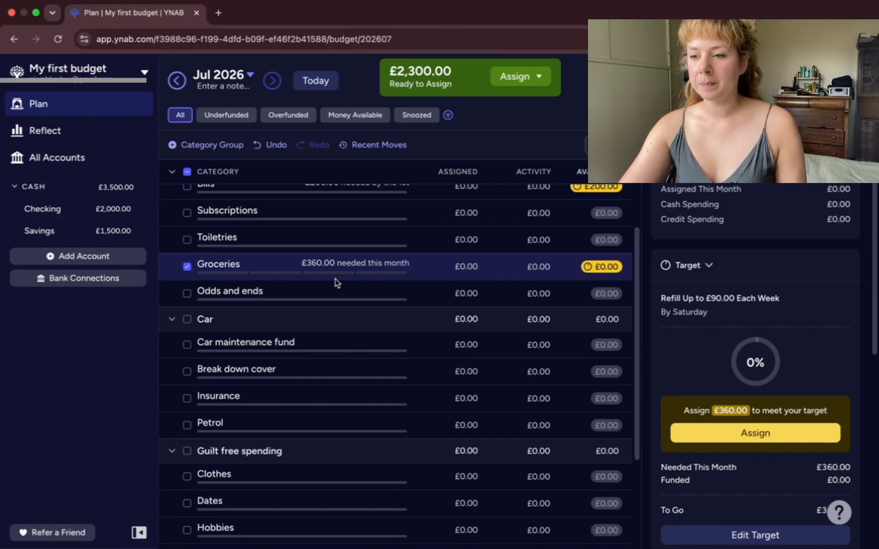
{"action": "left_click", "coordinate": [178, 83]}
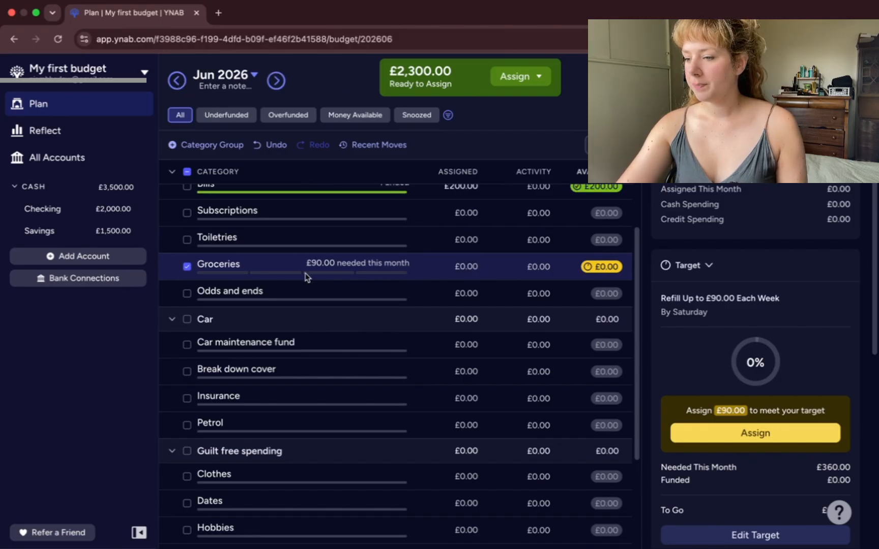
{"action": "left_click", "coordinate": [740, 435]}
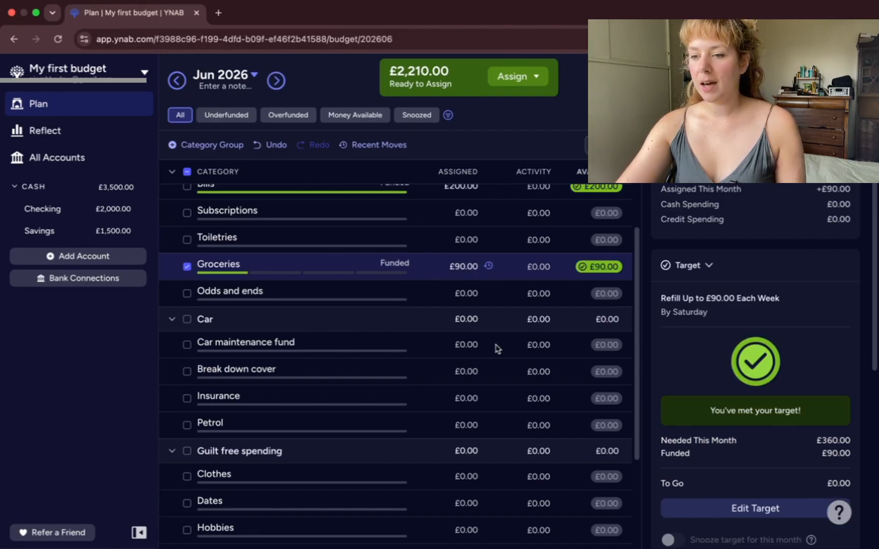
{"action": "left_click", "coordinate": [187, 266]}
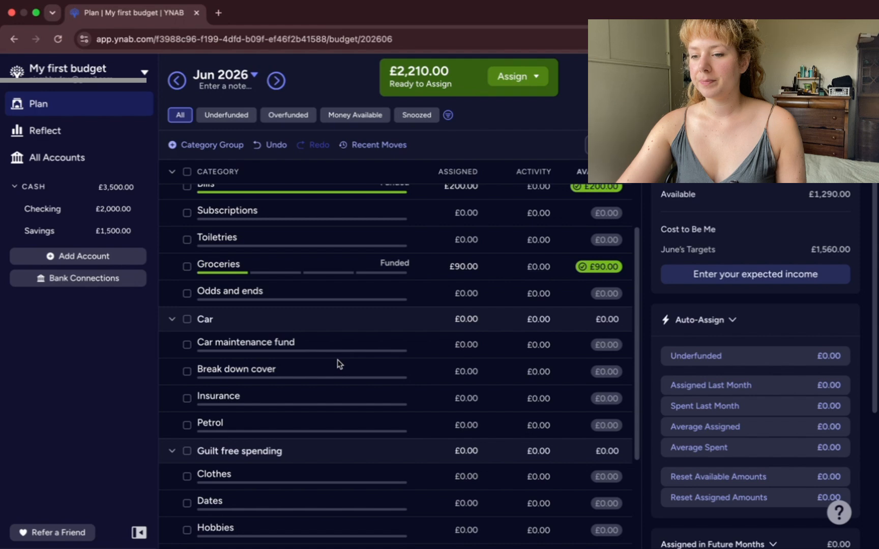
- Assign £100.00 to Dining out and £40.00 to Hobbies in the Guilt free spending group
{"action": "scroll", "coordinate": [395, 402], "scroll_direction": "down", "scroll_amount": 2}
{"action": "scroll", "coordinate": [399, 402], "scroll_direction": "down", "scroll_amount": 3}
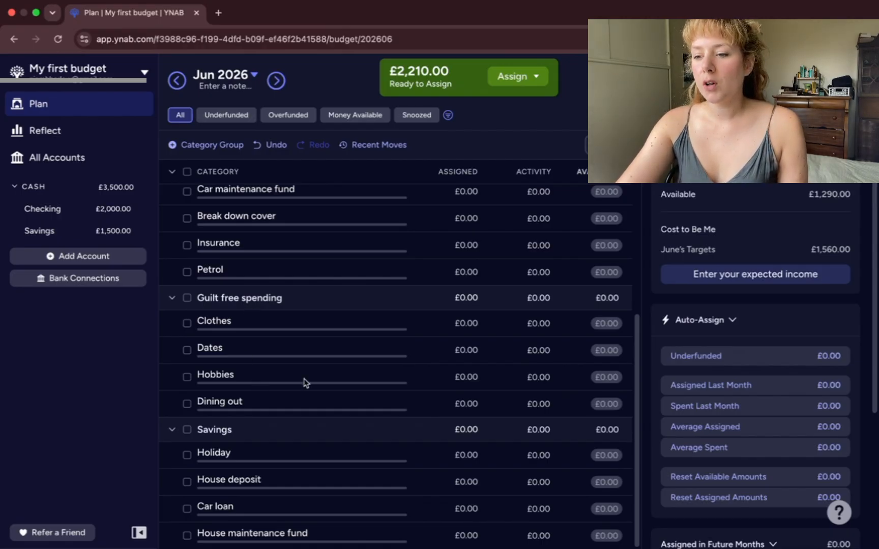
{"action": "left_click", "coordinate": [322, 407]}
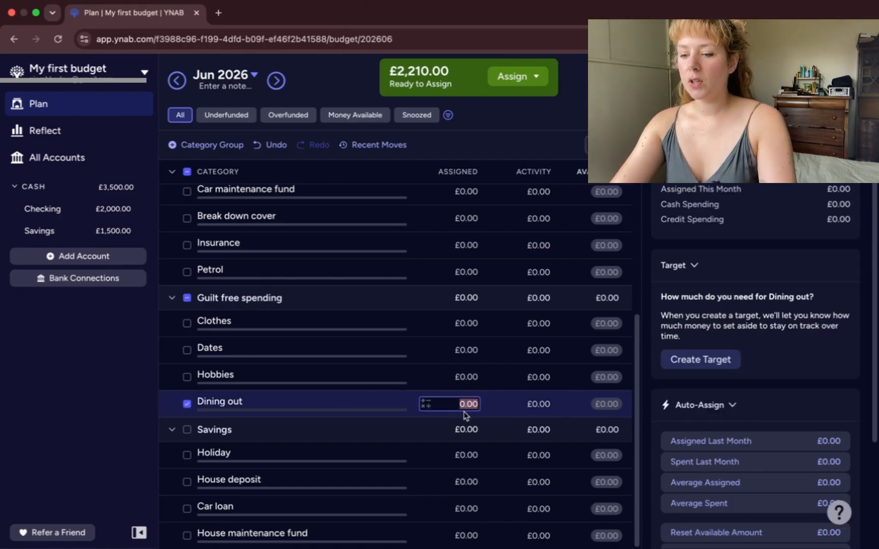
{"action": "type", "text": "100"}
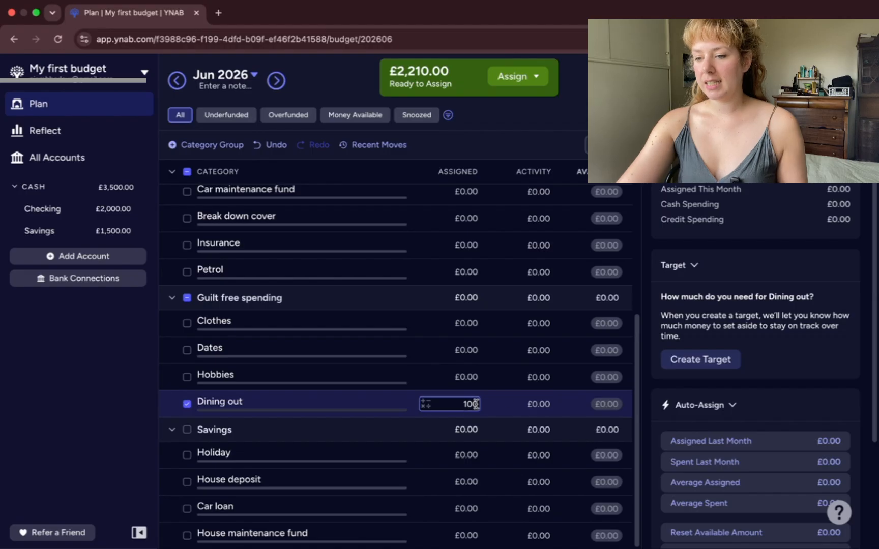
{"action": "key", "text": "Return"}
{"action": "key", "text": "Up"}
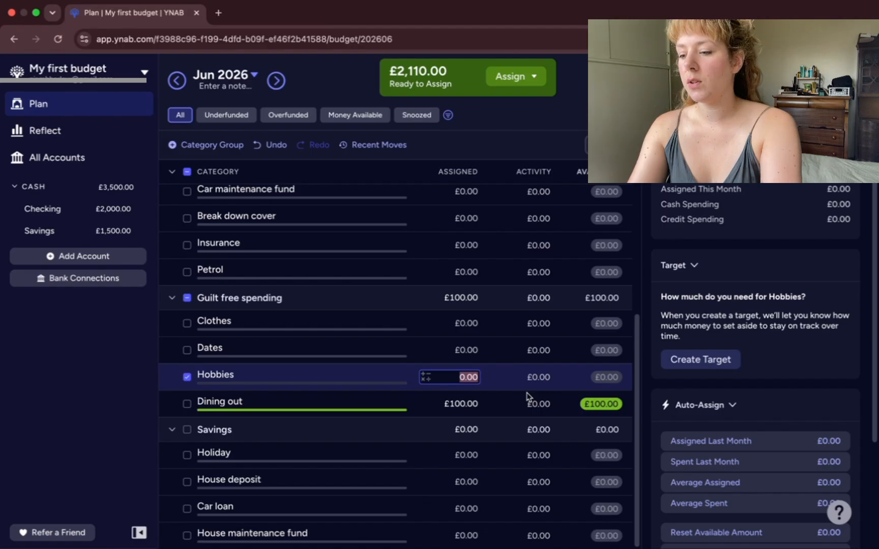
{"action": "type", "text": "40"}
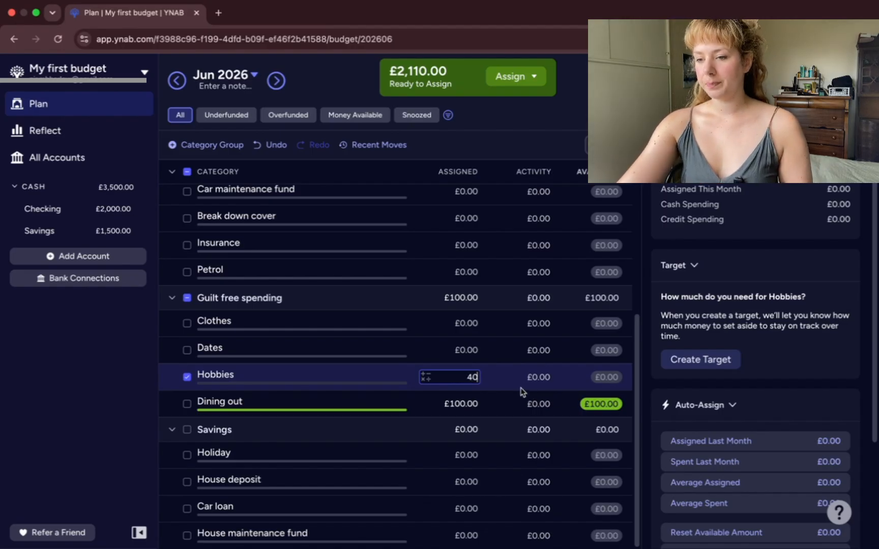
{"action": "key", "text": "Return"}
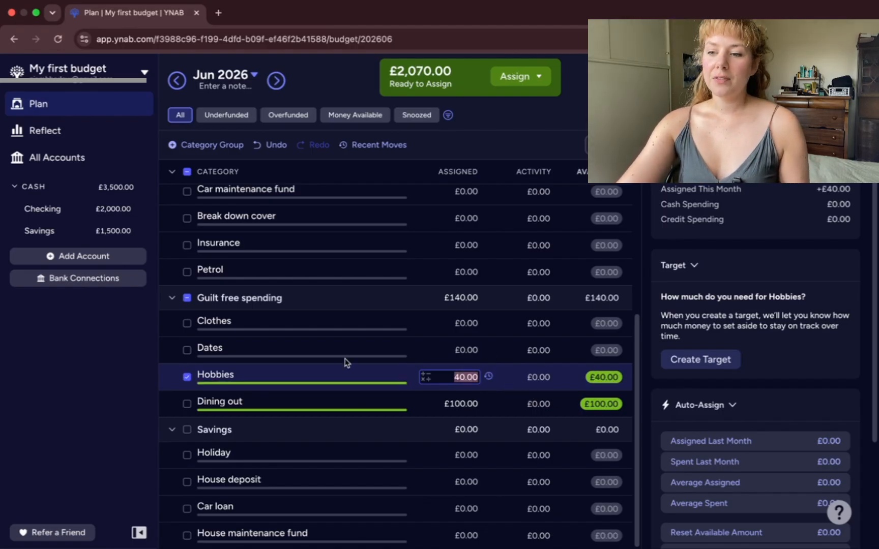
- Give the Dates category a monthly target of £50.00 due by the 1st and assign £50.00 to it
{"action": "left_click", "coordinate": [315, 354]}
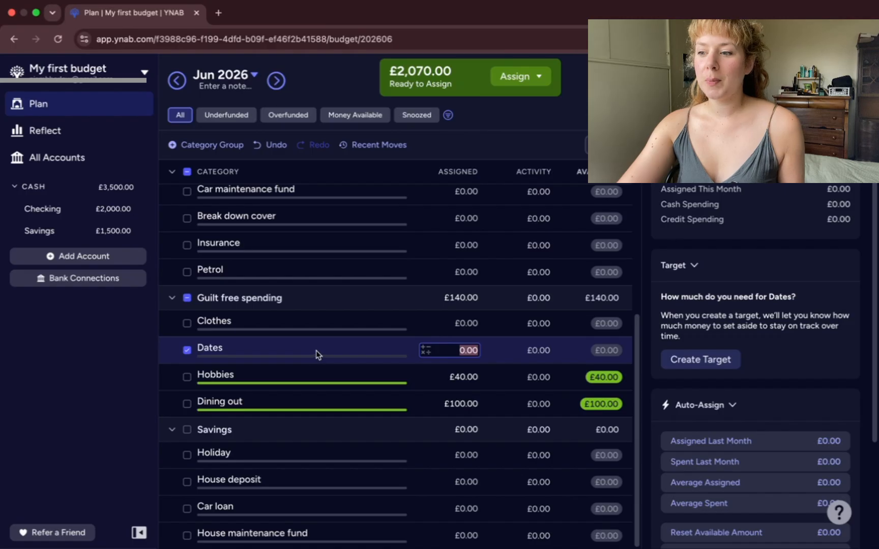
{"action": "left_click", "coordinate": [697, 362]}
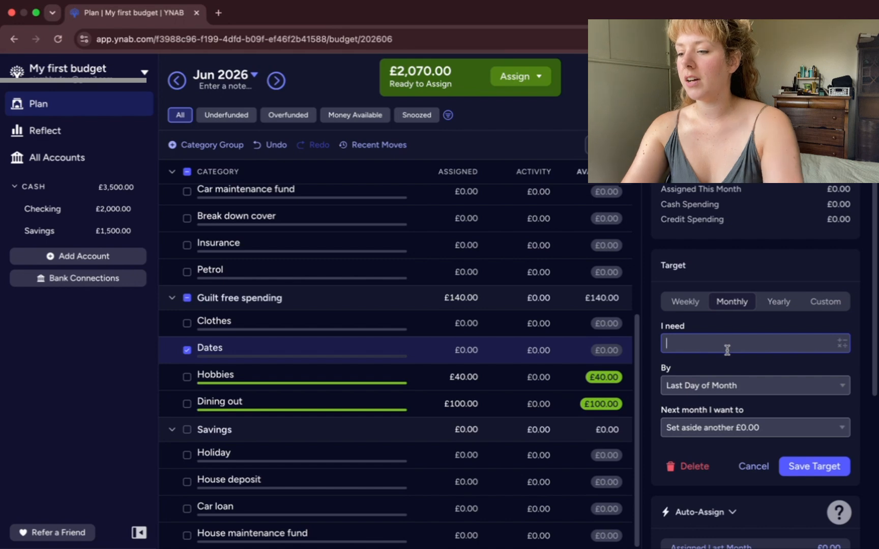
{"action": "type", "text": "50"}
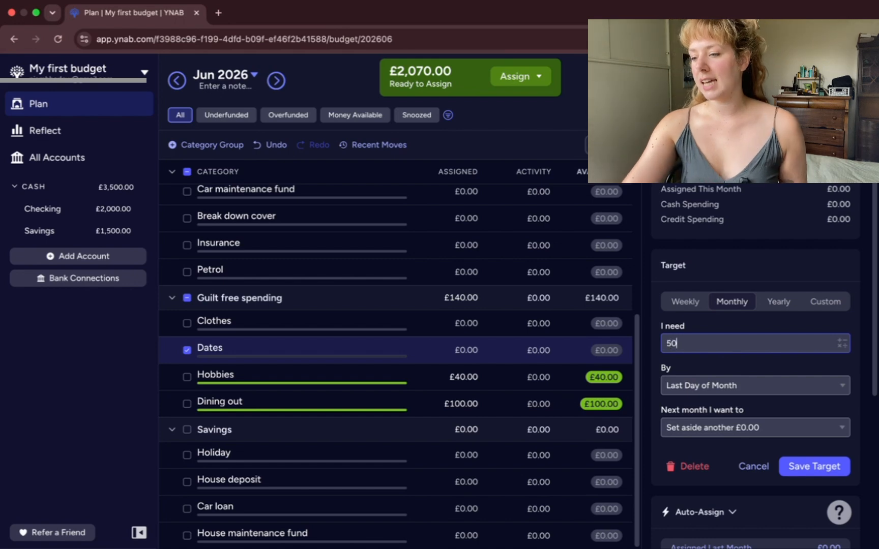
{"action": "left_click", "coordinate": [813, 433]}
{"action": "left_click", "coordinate": [735, 283]}
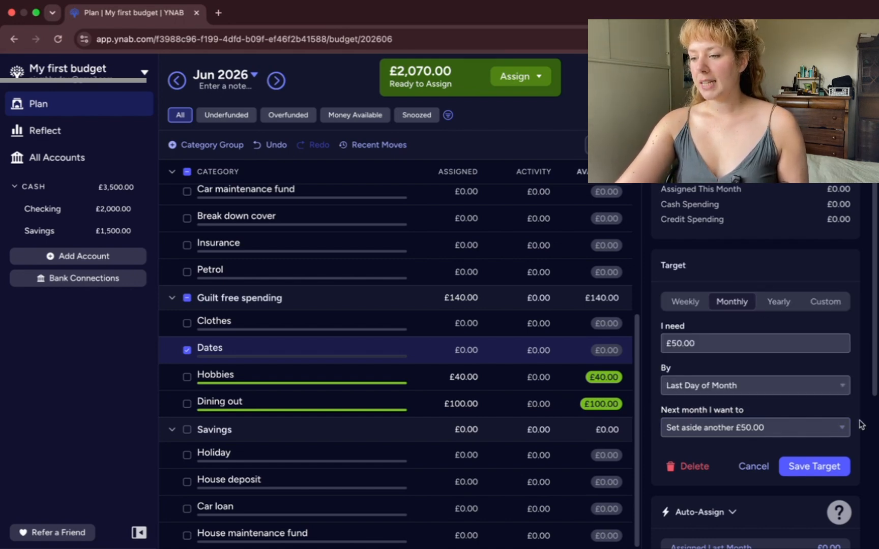
{"action": "left_click", "coordinate": [771, 386]}
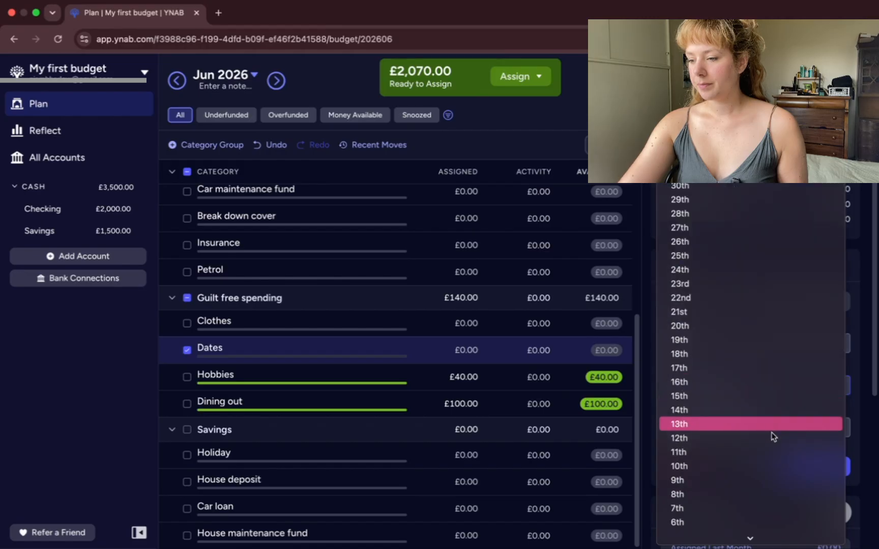
{"action": "left_click", "coordinate": [730, 541]}
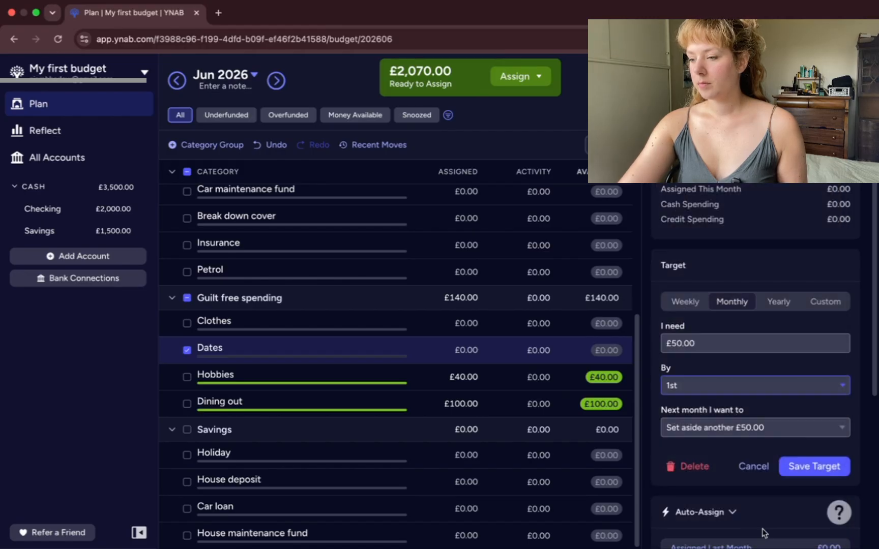
{"action": "left_click", "coordinate": [833, 475]}
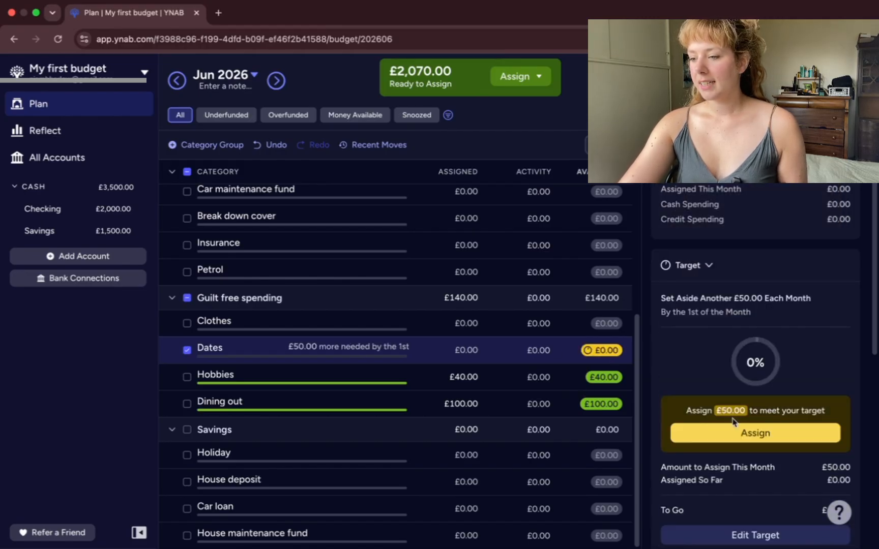
{"action": "left_click", "coordinate": [743, 435]}
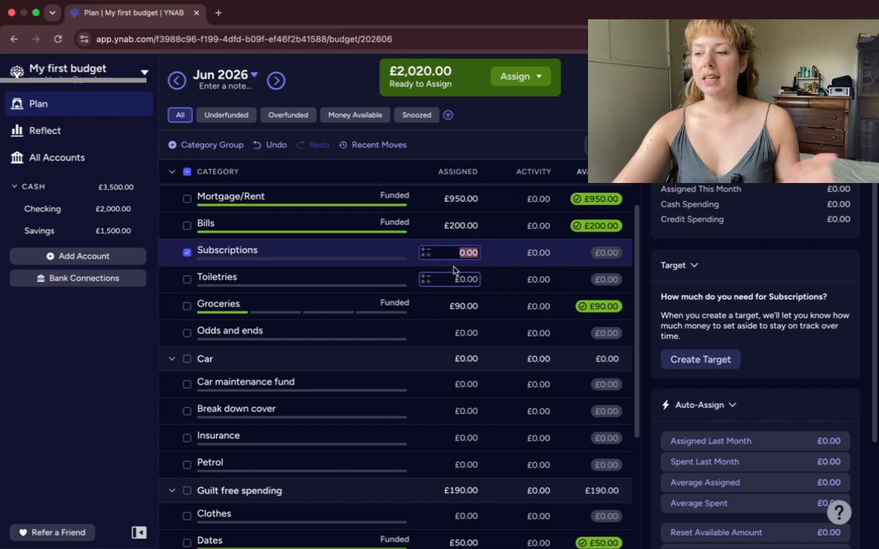
- Add the note "Netflix 9, Phone 30" to the Subscriptions category
{"action": "scroll", "coordinate": [691, 340], "scroll_direction": "down", "scroll_amount": 3}
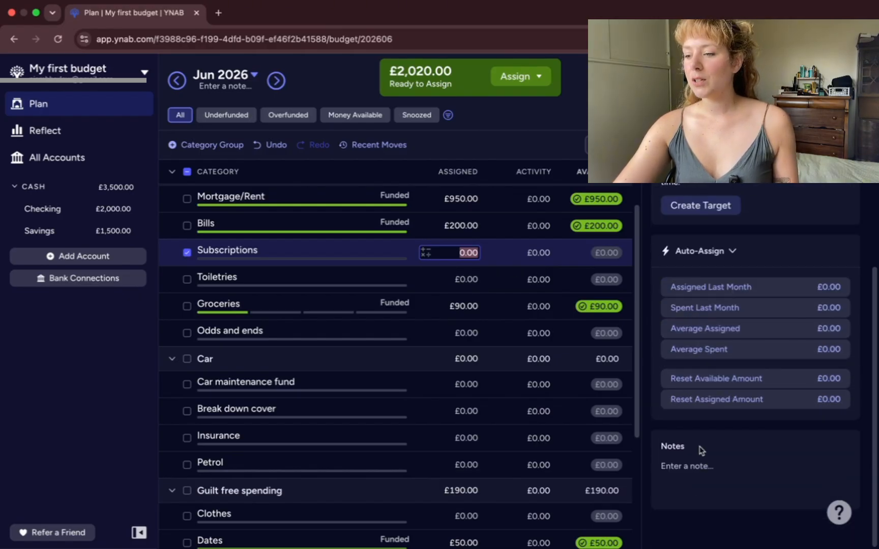
{"action": "left_click", "coordinate": [692, 466]}
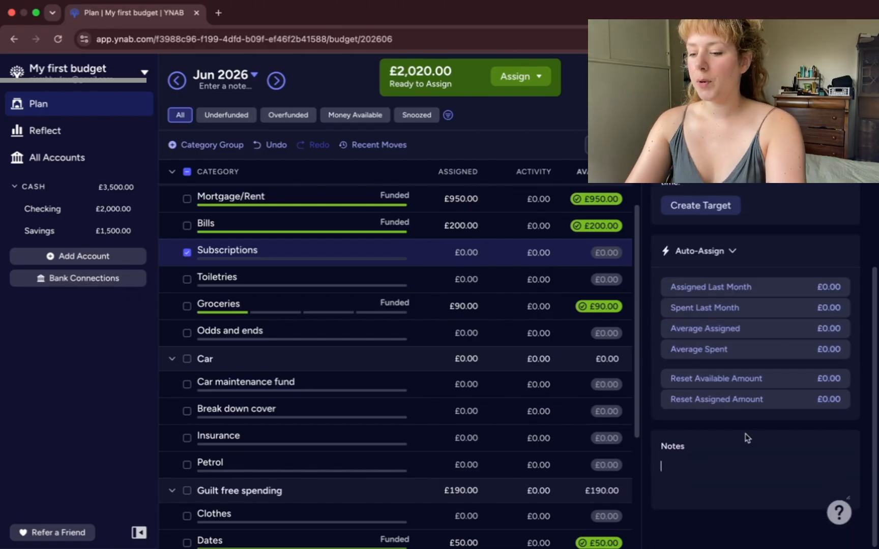
{"action": "type", "text": "Netflix 9, Phone"}
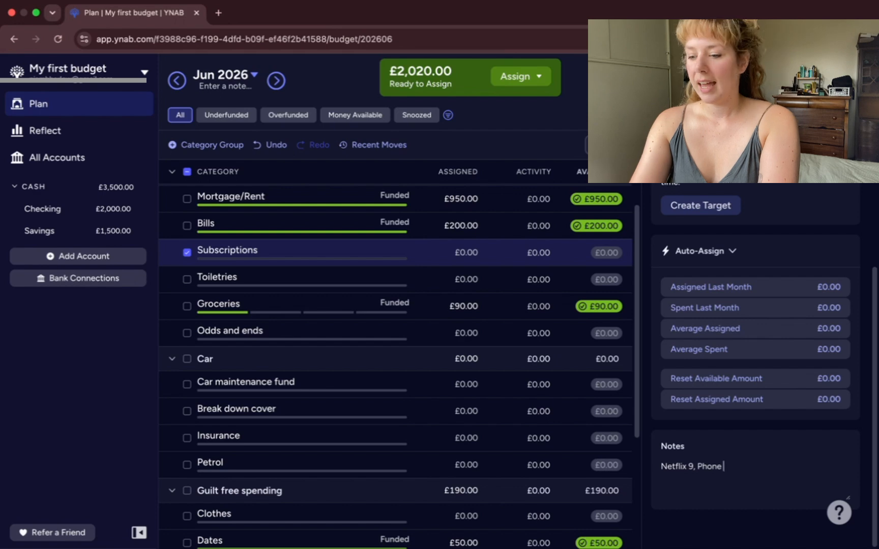
{"action": "type", "text": "30"}
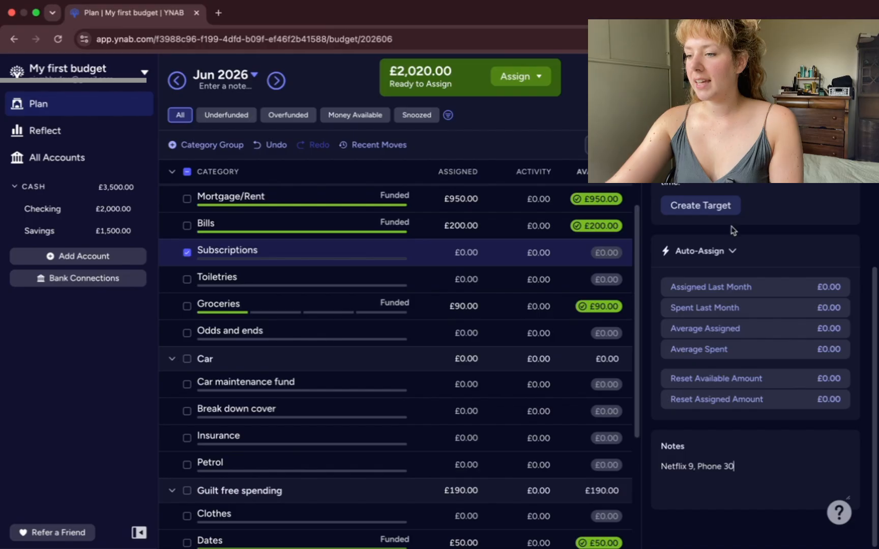
- Create a monthly Subscriptions target that refills up to £39.00 by the last day of the month and save it
{"action": "left_click", "coordinate": [711, 212]}
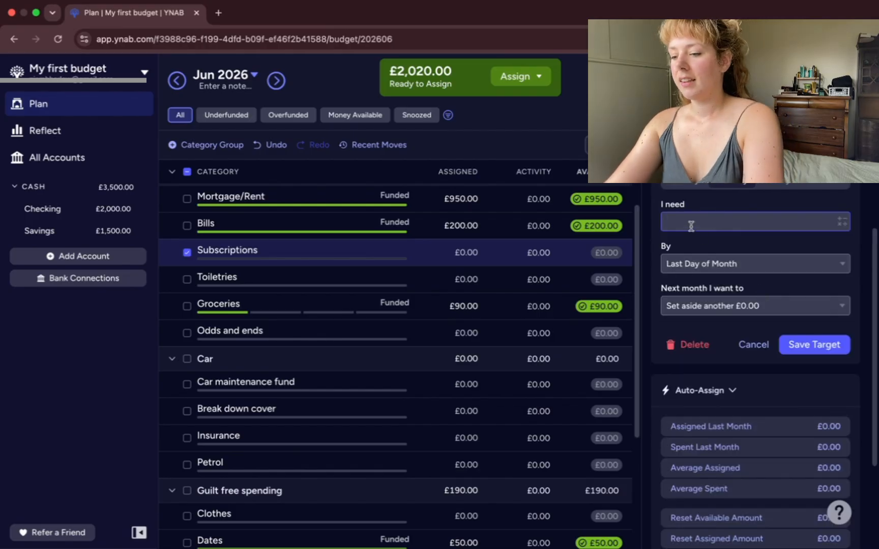
{"action": "type", "text": "30"}
{"action": "key", "text": "BackSpace"}
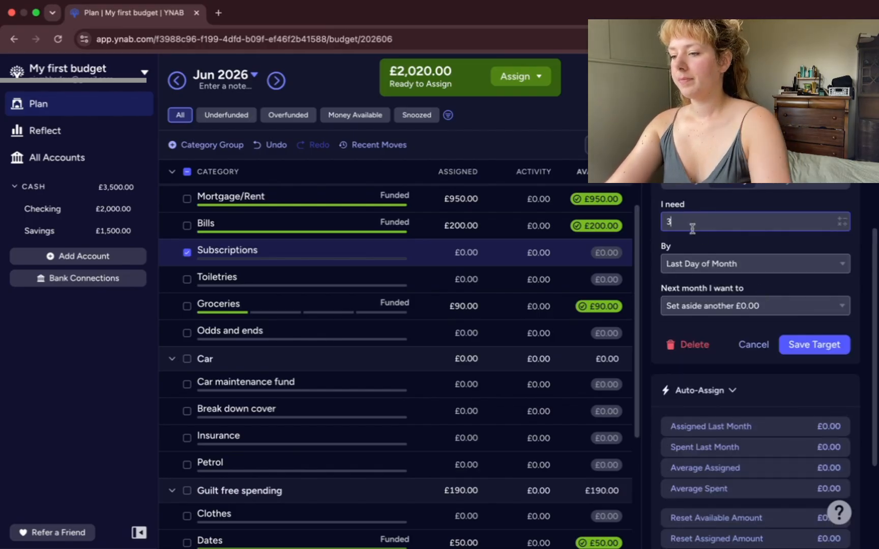
{"action": "type", "text": "9"}
{"action": "left_click", "coordinate": [803, 304]}
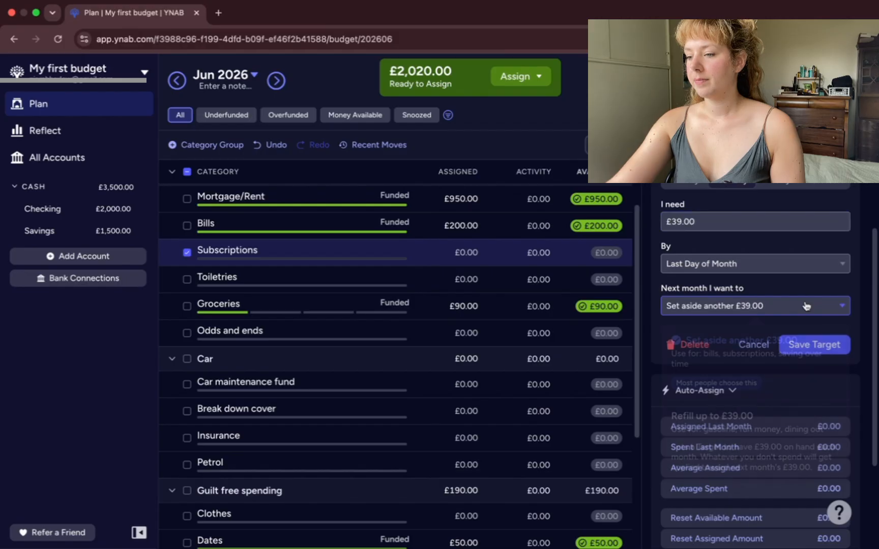
{"action": "left_click", "coordinate": [796, 433]}
{"action": "left_click", "coordinate": [792, 346]}
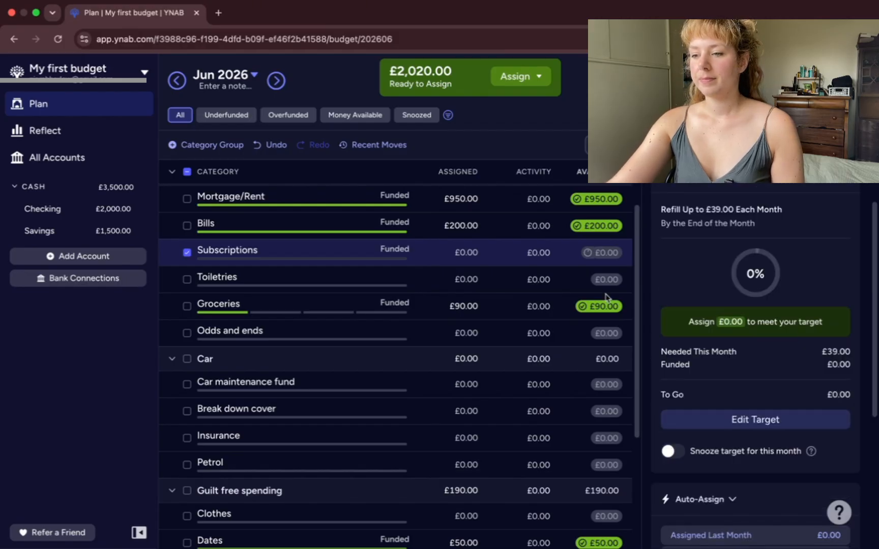
- Assign £39.00 to Subscriptions, £25.00 to Toiletries and £30.00 to Odds and ends in the Essential group
{"action": "left_click", "coordinate": [790, 345]}
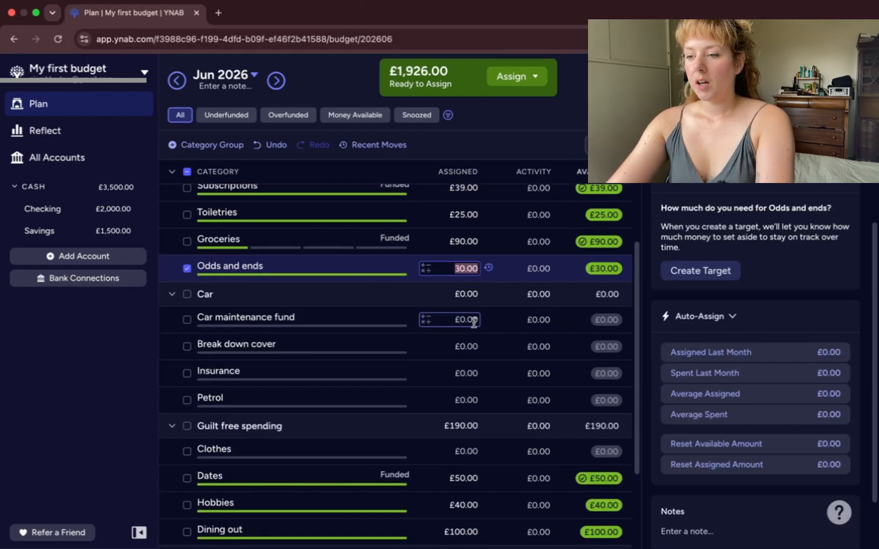
{"action": "left_click", "coordinate": [474, 322]}
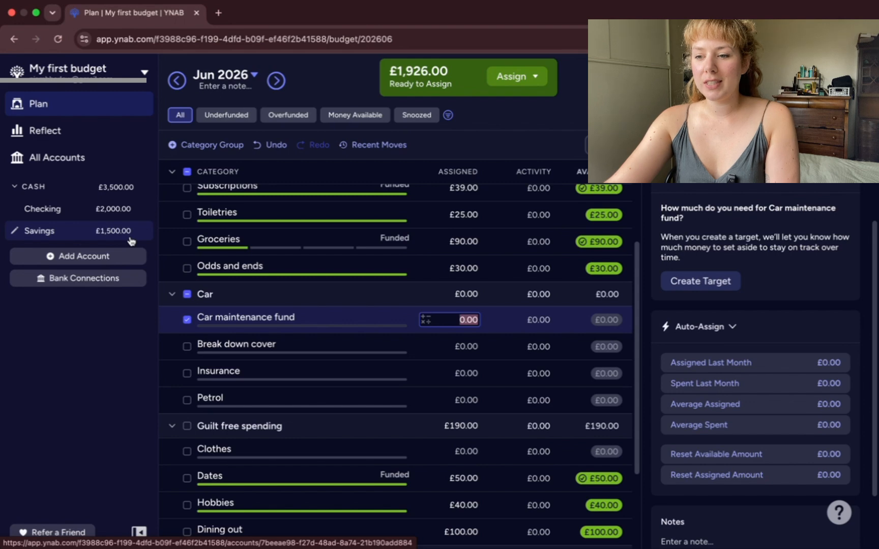
- Assign £250.00 to Holiday and £300.00 to House deposit in the Savings group
{"action": "scroll", "coordinate": [429, 351], "scroll_direction": "down", "scroll_amount": 3}
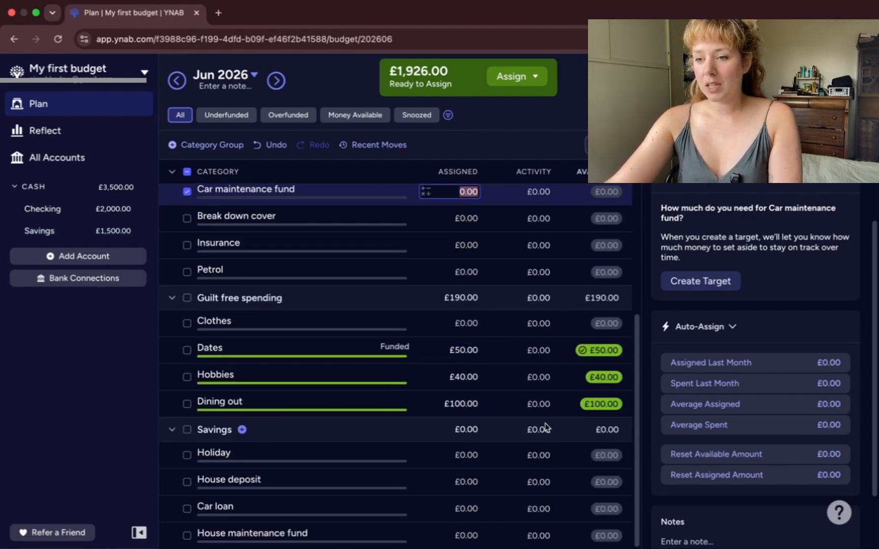
{"action": "left_click", "coordinate": [471, 454]}
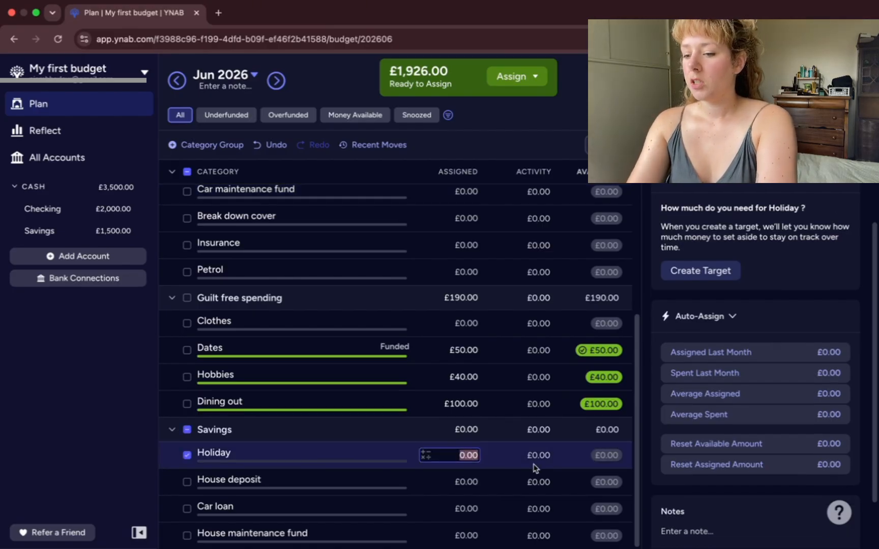
{"action": "type", "text": "250"}
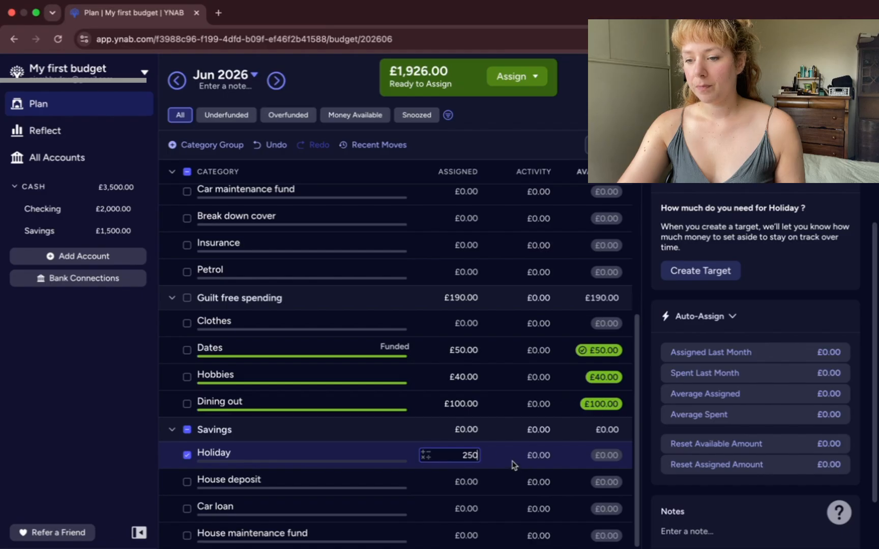
{"action": "key", "text": "Return"}
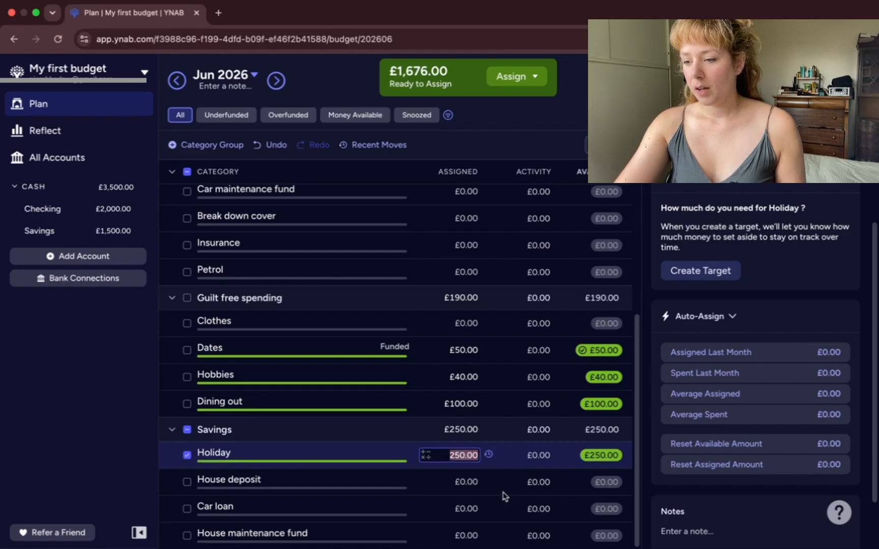
{"action": "left_click", "coordinate": [460, 481]}
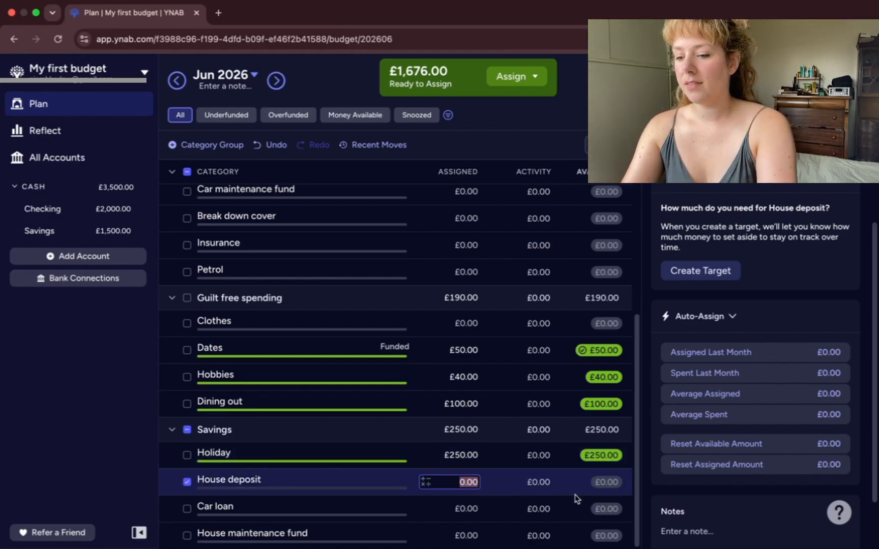
{"action": "type", "text": "300"}
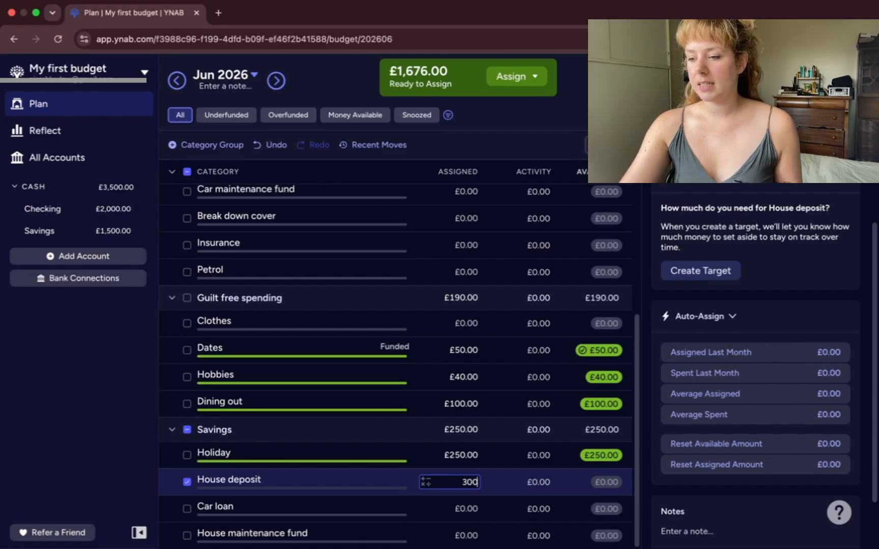
{"action": "key", "text": "Return"}
- Assign £100.00 to Car loan and £500.00 to House maintenance fund in the Savings group
{"action": "left_click", "coordinate": [460, 508]}
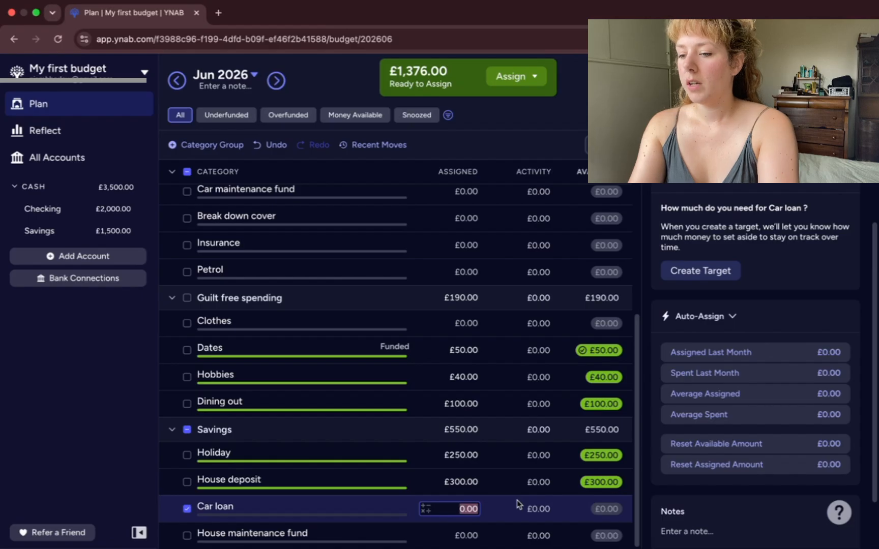
{"action": "type", "text": "1"}
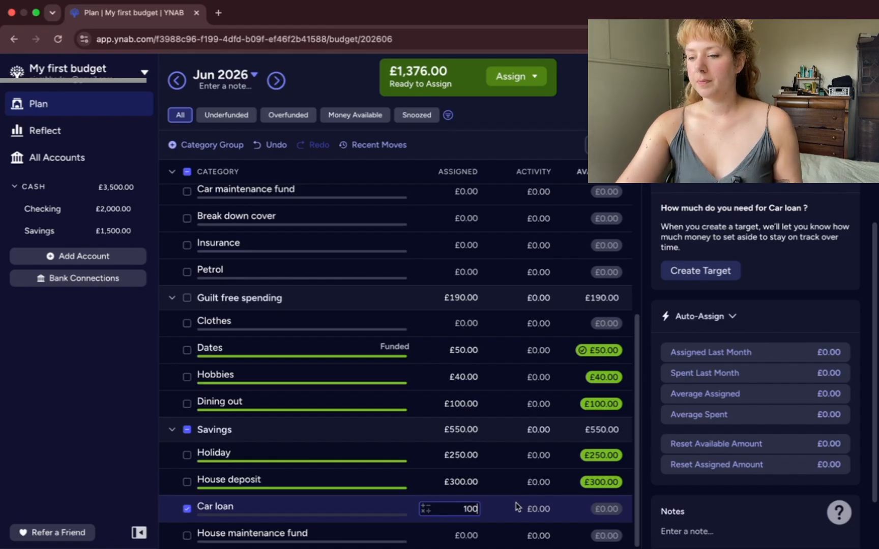
{"action": "key", "text": "Return"}
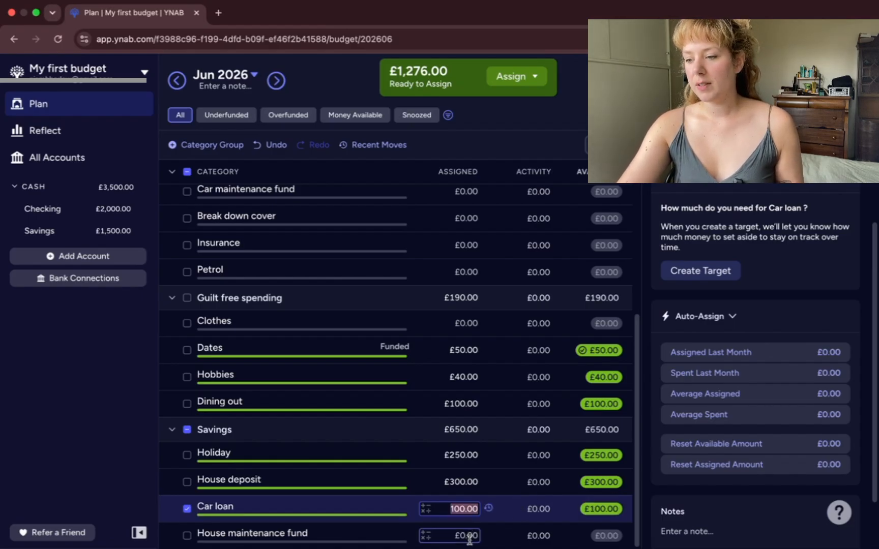
{"action": "left_click", "coordinate": [467, 535]}
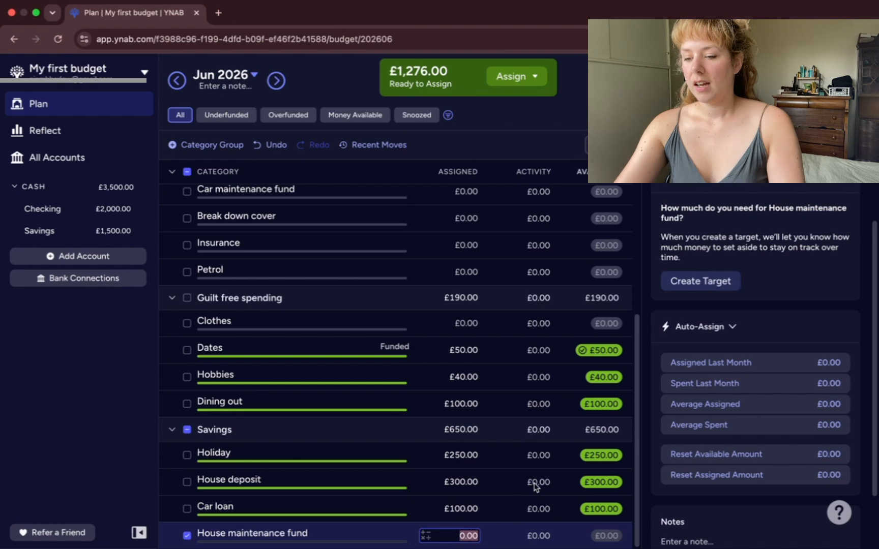
{"action": "type", "text": "500"}
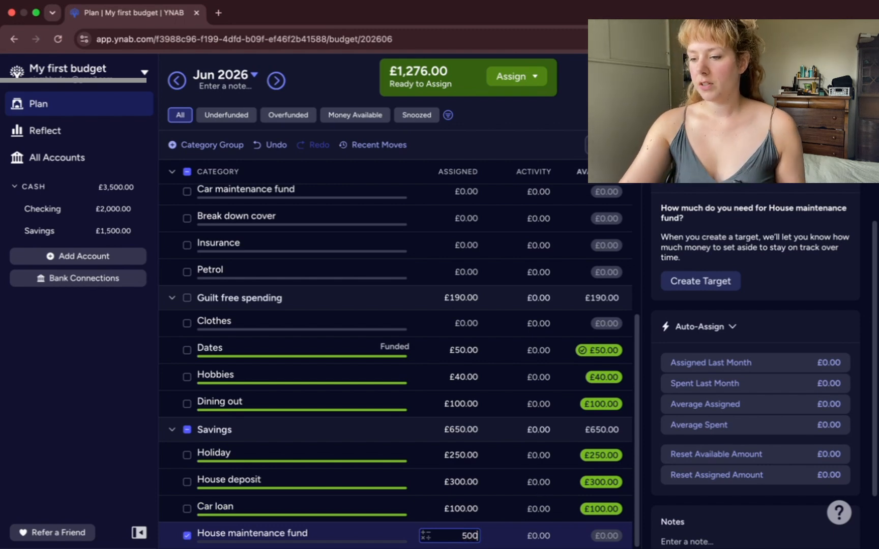
{"action": "key", "text": "Return"}
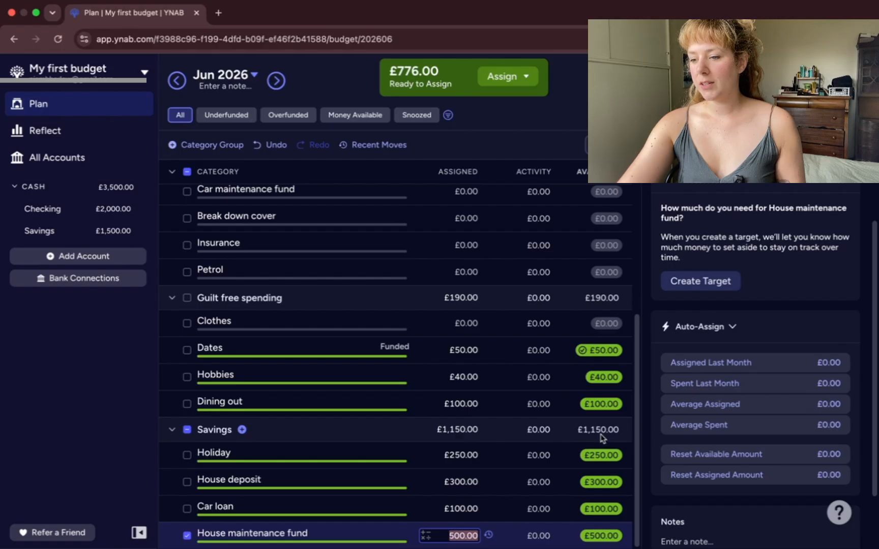
- Add a category named "New computer" to the Savings group
{"action": "left_click", "coordinate": [242, 429]}
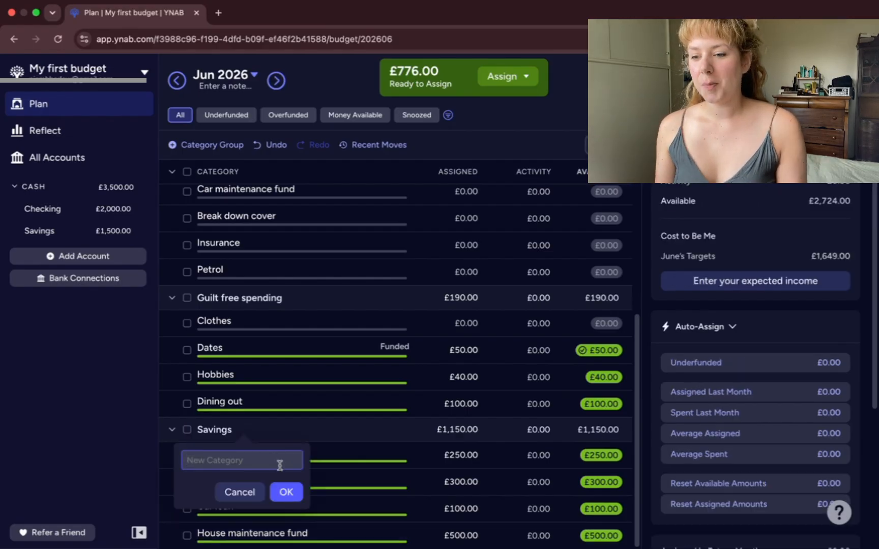
{"action": "type", "text": "New computer"}
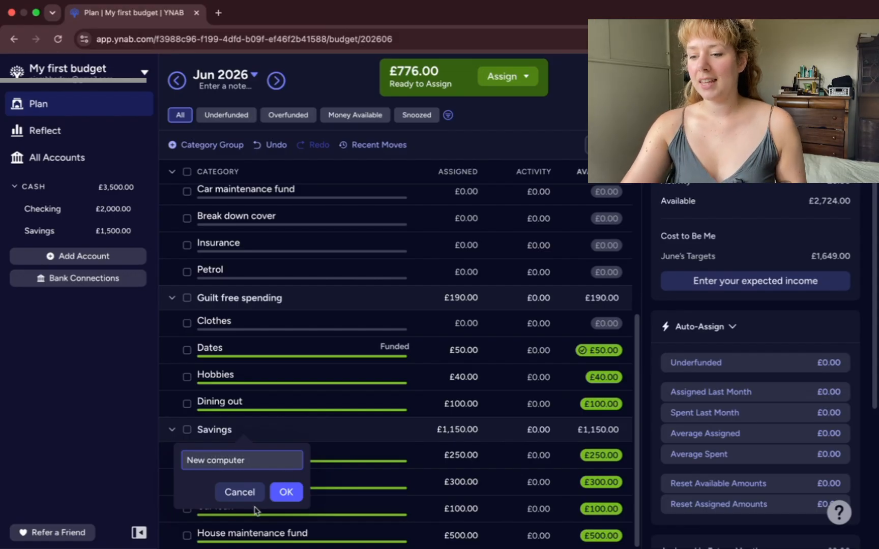
{"action": "left_click", "coordinate": [286, 492]}
{"action": "scroll", "coordinate": [316, 483], "scroll_direction": "down", "scroll_amount": 1}
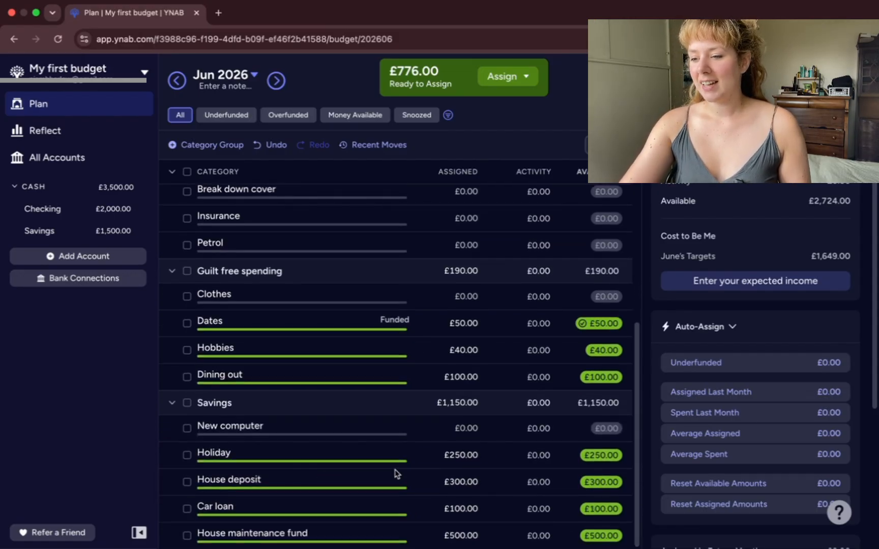
- Assign £350.00 to the New computer category and check its record of moves
{"action": "left_click", "coordinate": [460, 428]}
{"action": "type", "text": "350"}
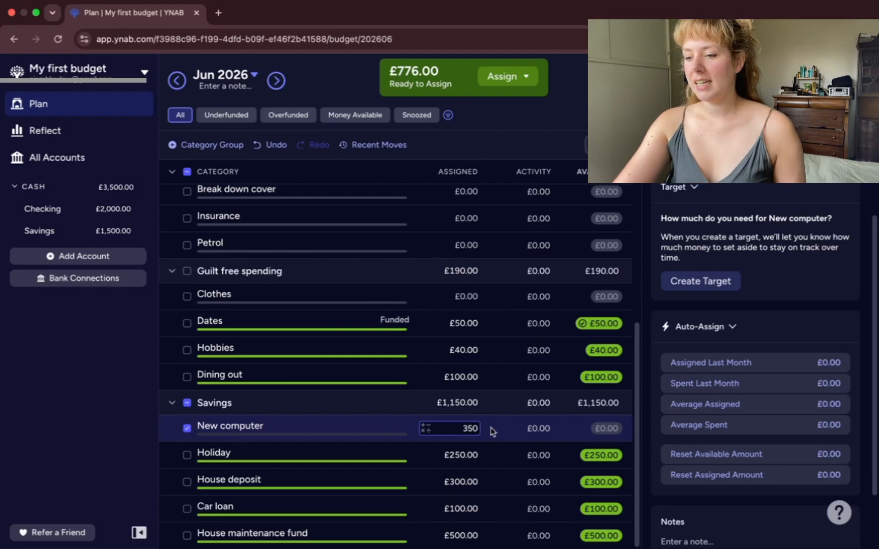
{"action": "key", "text": "Return"}
{"action": "left_click", "coordinate": [488, 428]}
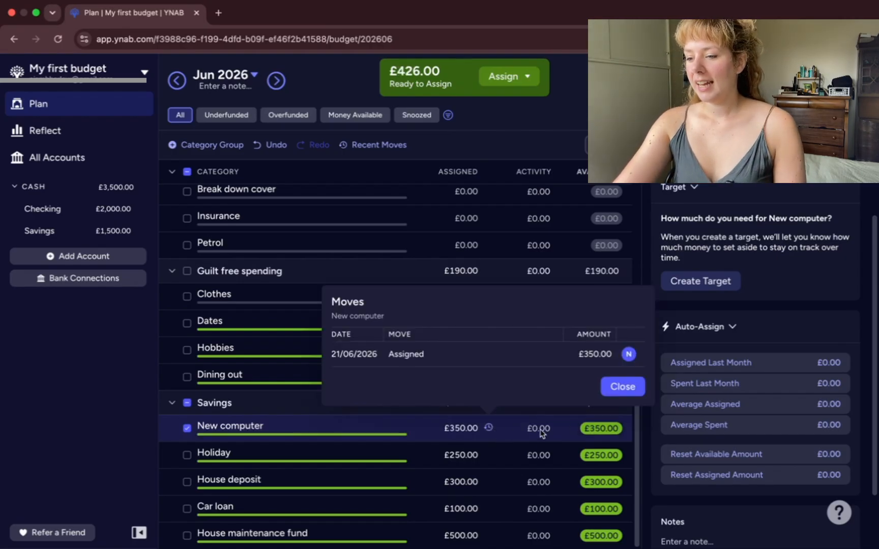
{"action": "left_click", "coordinate": [519, 432]}
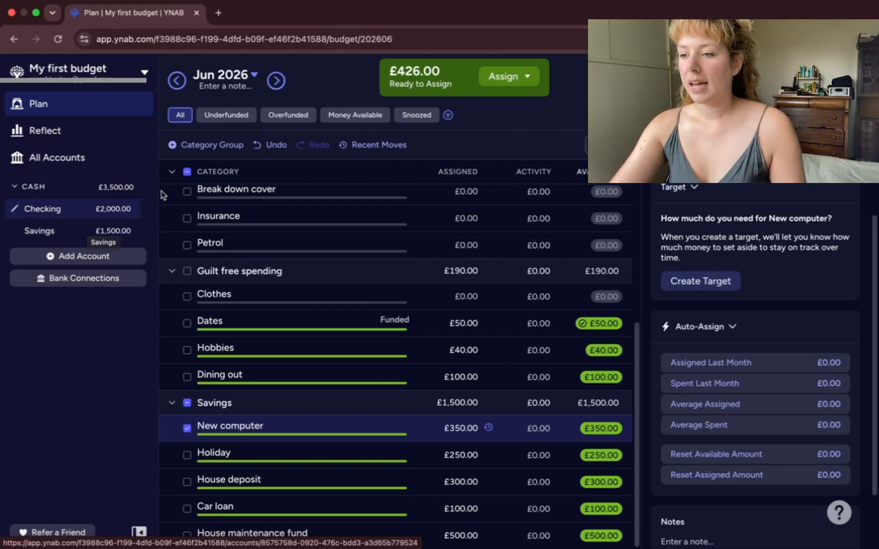
- In the Car group, assign £100.00 to Petrol, £250.00 to Insurance, £20.00 to Break down cover and £56.00 to Car maintenance fund
{"action": "left_click", "coordinate": [468, 244]}
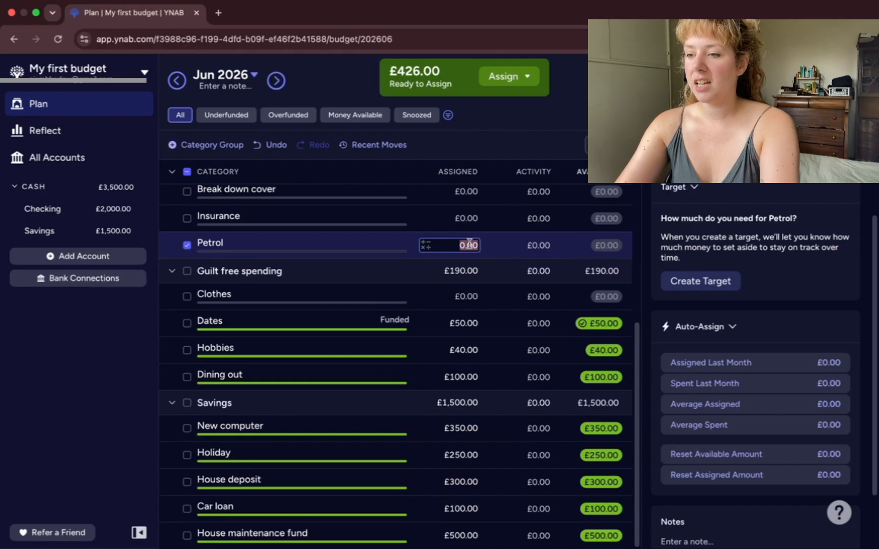
{"action": "type", "text": "100"}
{"action": "key", "text": "Return"}
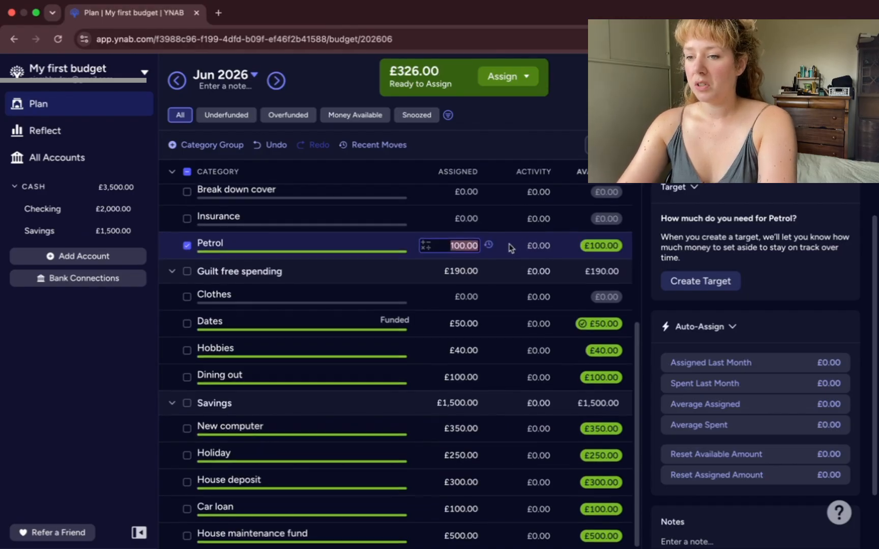
{"action": "scroll", "coordinate": [510, 248], "scroll_direction": "up", "scroll_amount": 1}
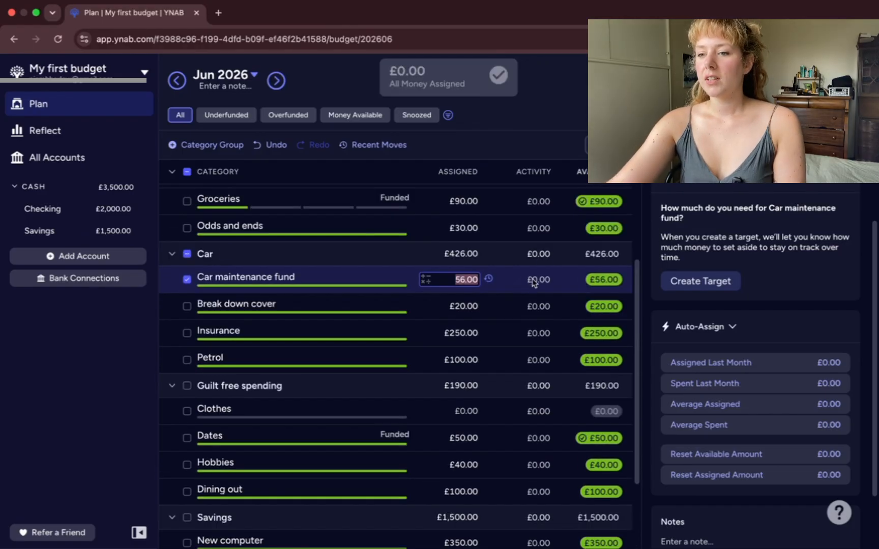
- Check the plan for underfunded categories, then show all categories again
{"action": "scroll", "coordinate": [515, 280], "scroll_direction": "up", "scroll_amount": 5}
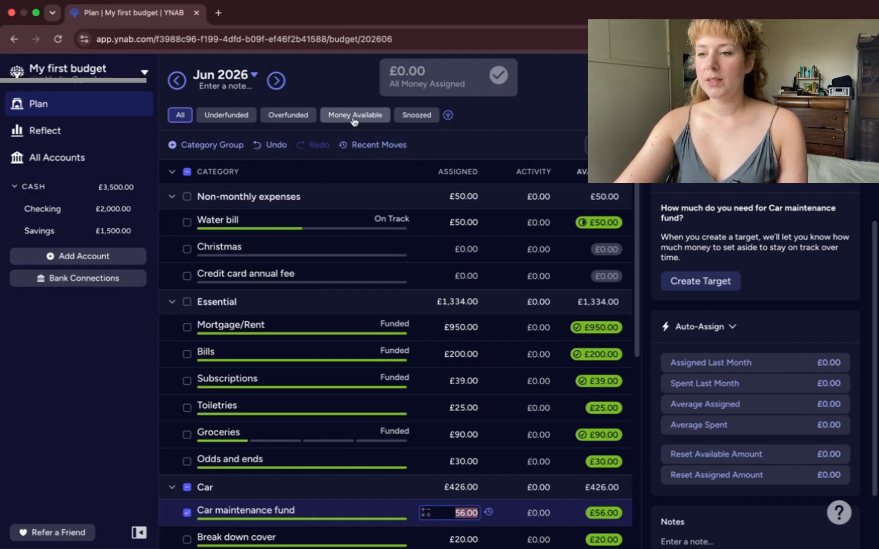
{"action": "left_click", "coordinate": [219, 117]}
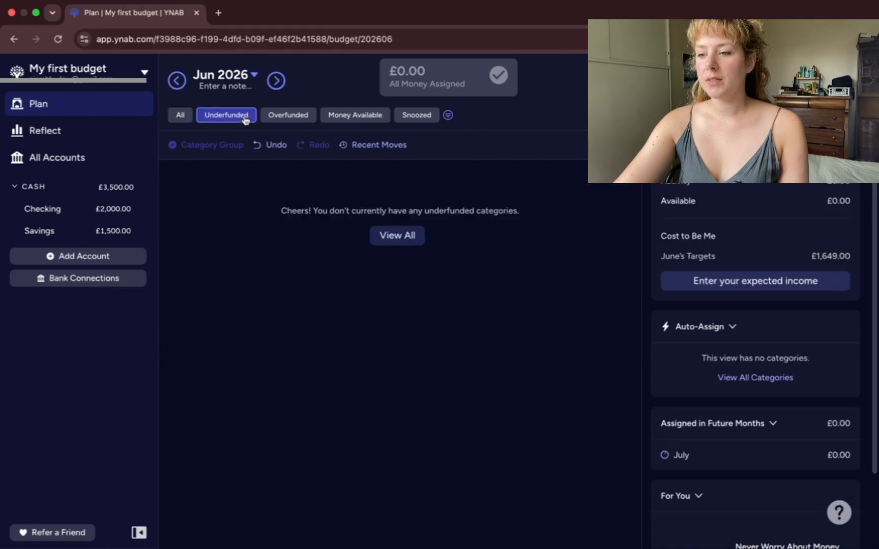
{"action": "left_click", "coordinate": [187, 118]}
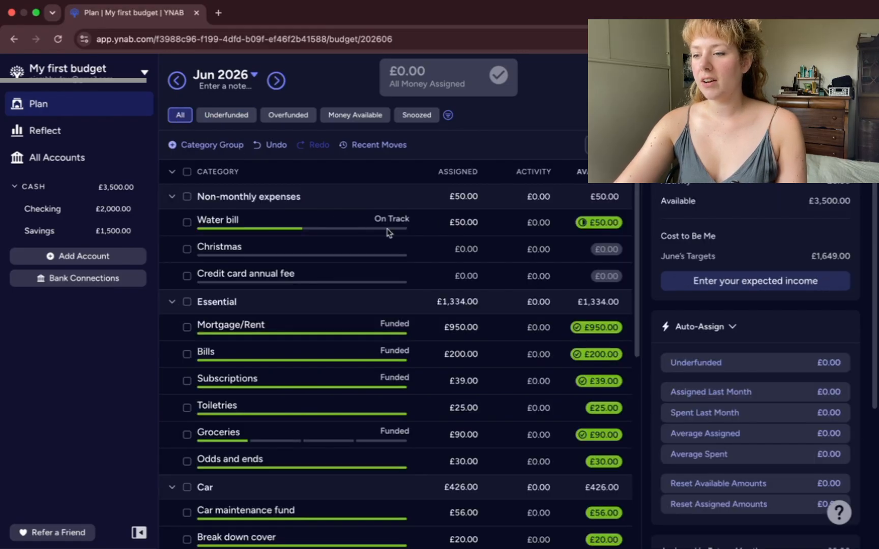
- Create a monthly £10.00 target due by the last day of the month for Credit card annual fee
{"action": "left_click", "coordinate": [389, 280]}
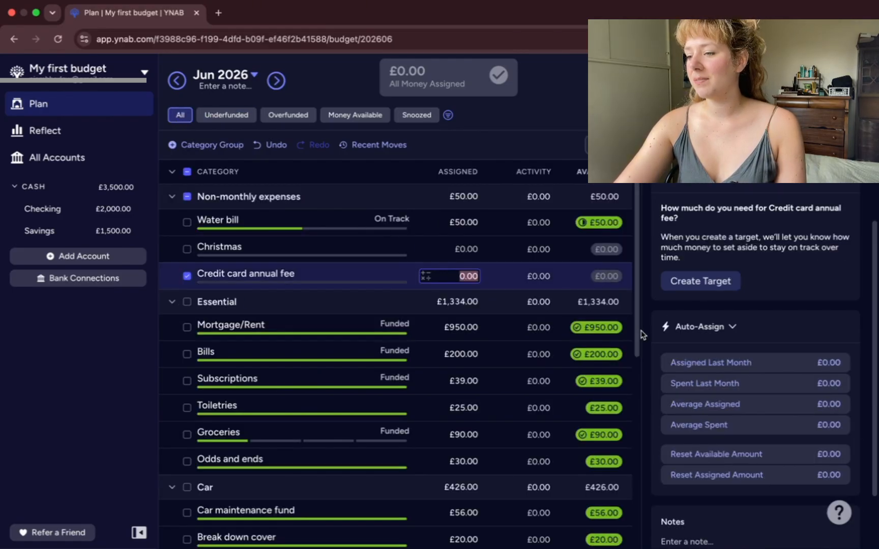
{"action": "left_click", "coordinate": [724, 279]}
{"action": "type", "text": "10"}
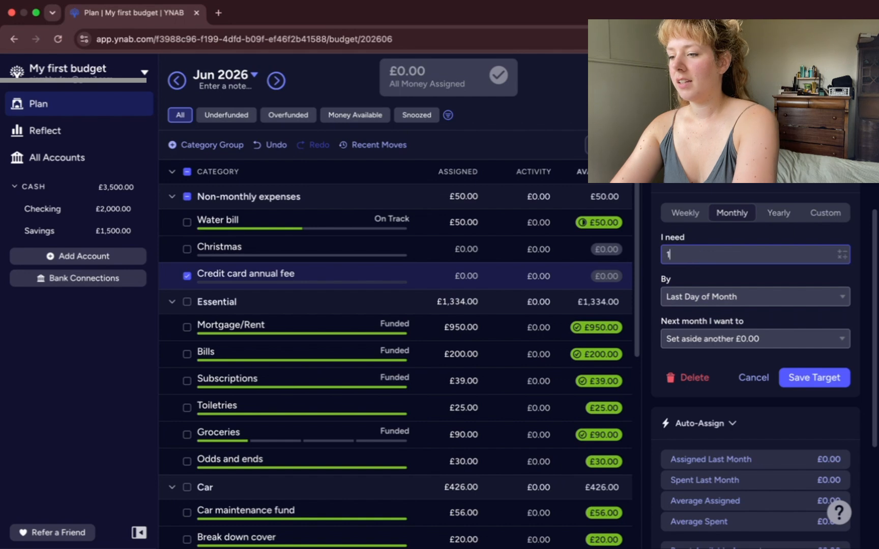
{"action": "left_click", "coordinate": [814, 377]}
- Filter the plan to underfunded categories and examine how much more is needed
{"action": "left_click", "coordinate": [226, 115]}
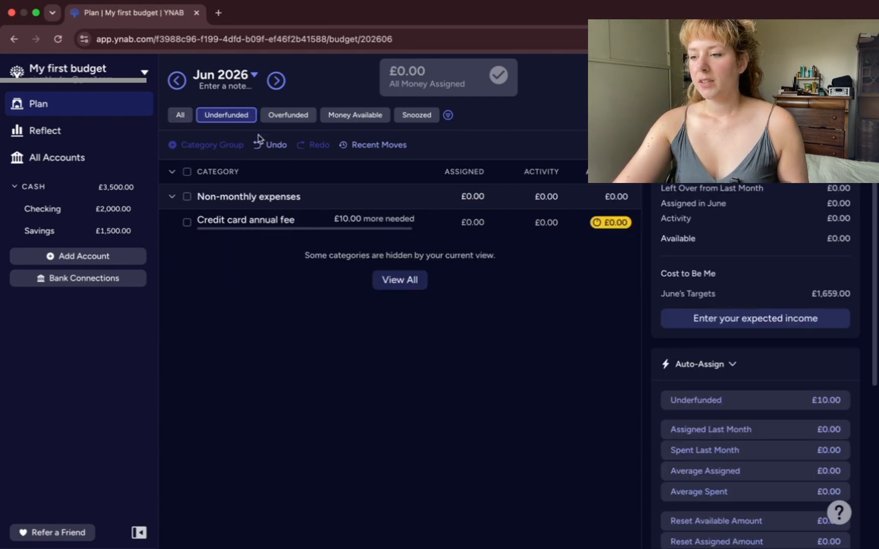
{"action": "left_click_drag", "start_coordinate": [564, 241], "coordinate": [596, 262]}
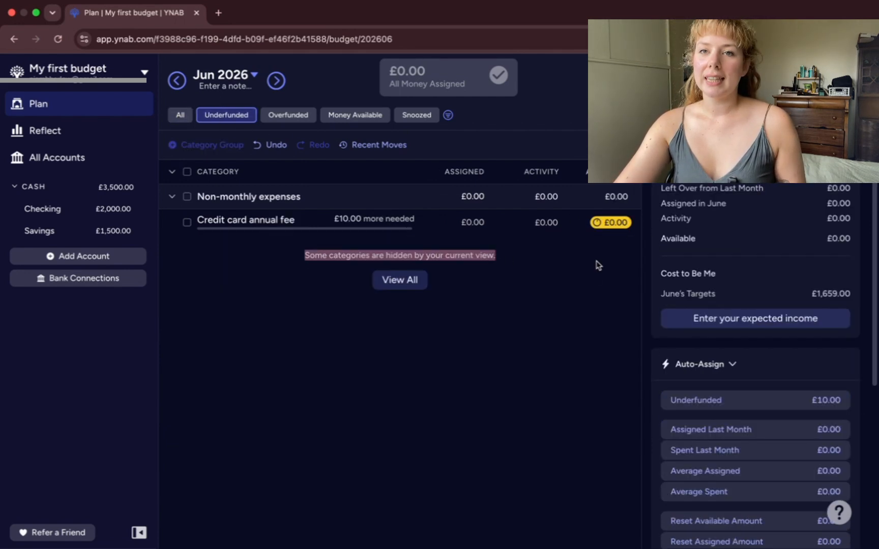
{"action": "left_click", "coordinate": [603, 291]}
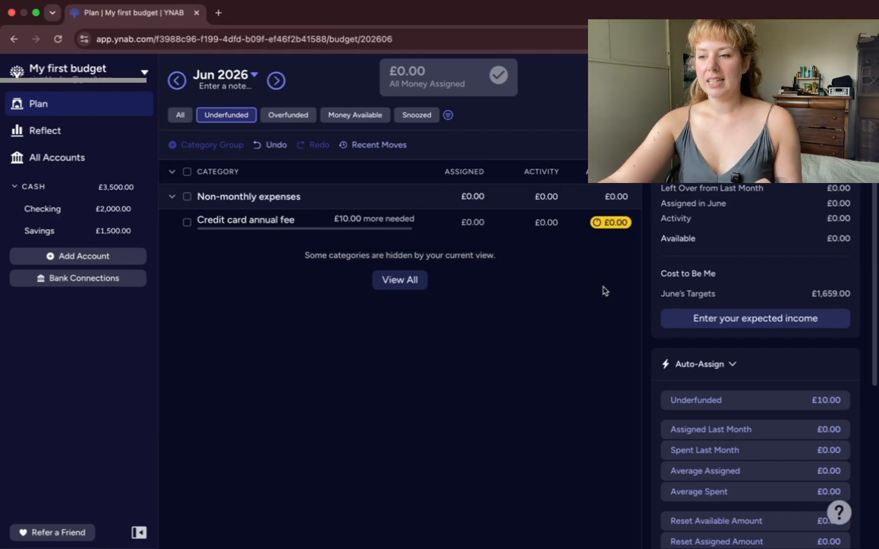
- Look through the plan's overfunded, money available and snoozed category views
{"action": "left_click", "coordinate": [298, 117]}
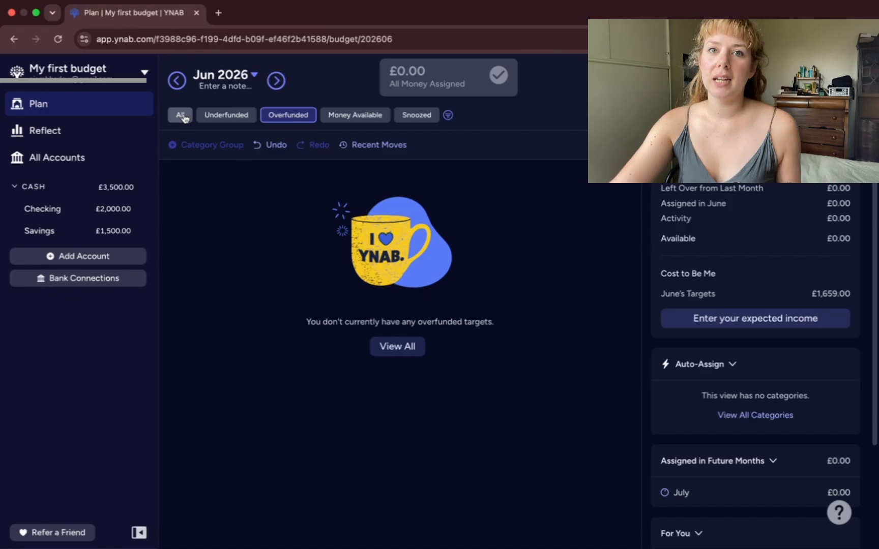
{"action": "left_click", "coordinate": [356, 116]}
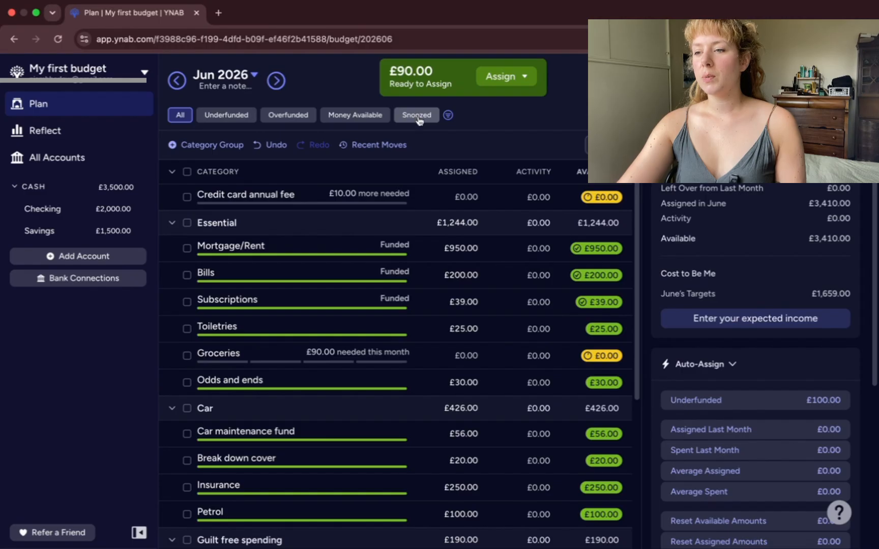
{"action": "left_click", "coordinate": [419, 120]}
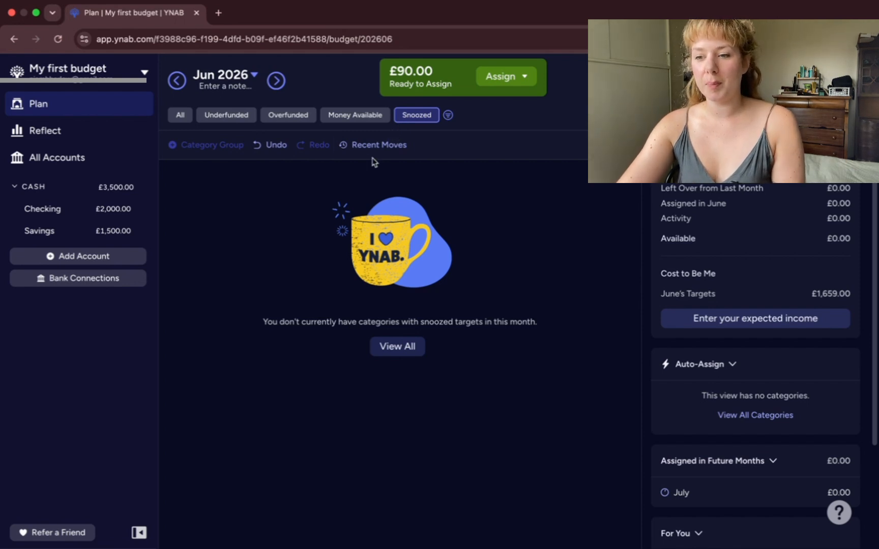
- Look at the June 2026 Spending Breakdown report by groups and by categories
{"action": "left_click", "coordinate": [122, 141]}
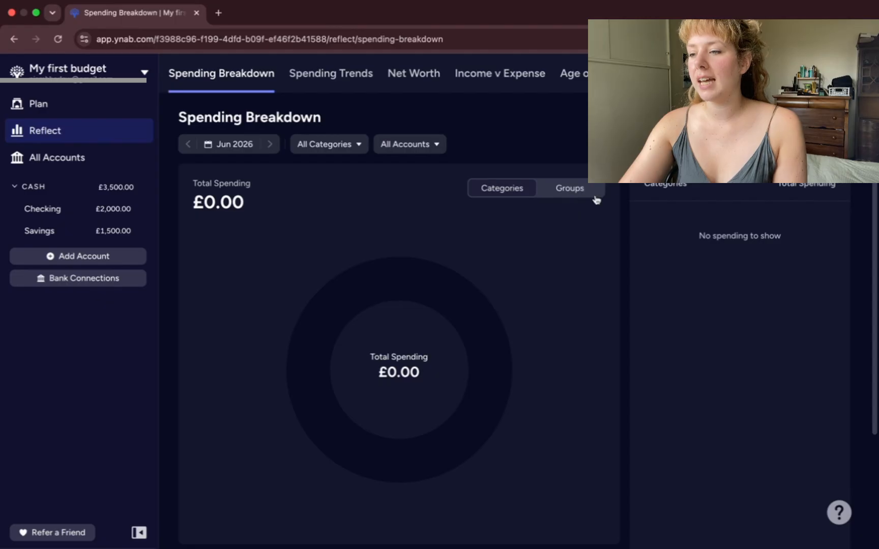
{"action": "left_click", "coordinate": [577, 194]}
{"action": "left_click", "coordinate": [491, 194]}
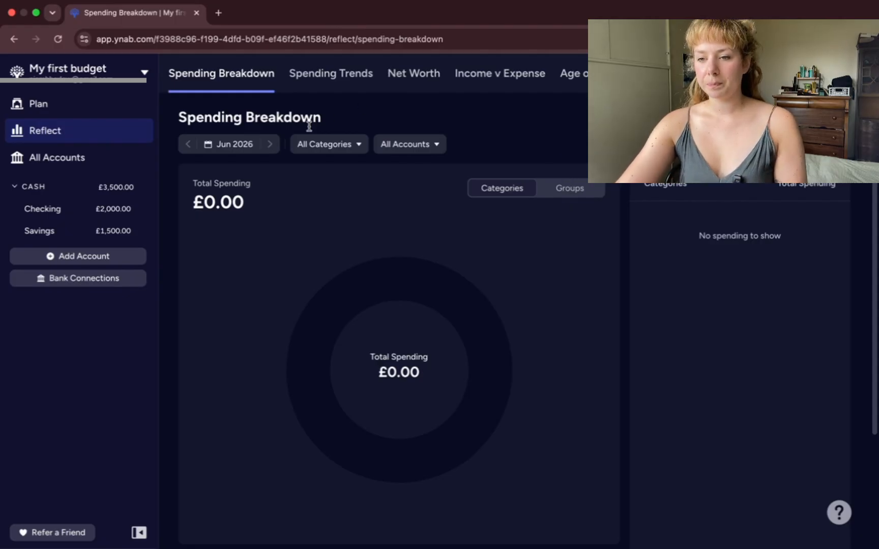
- Record a £50.00 Supermarket outflow from Checking under Groceries with the memo "Weekly food shop" and mark it as cleared
{"action": "left_click", "coordinate": [53, 157]}
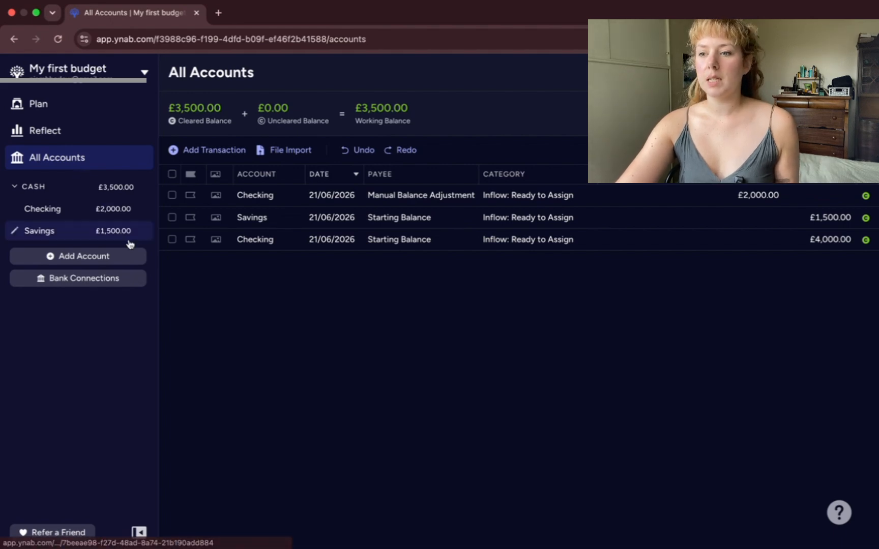
{"action": "left_click", "coordinate": [231, 153]}
{"action": "left_click", "coordinate": [439, 201]}
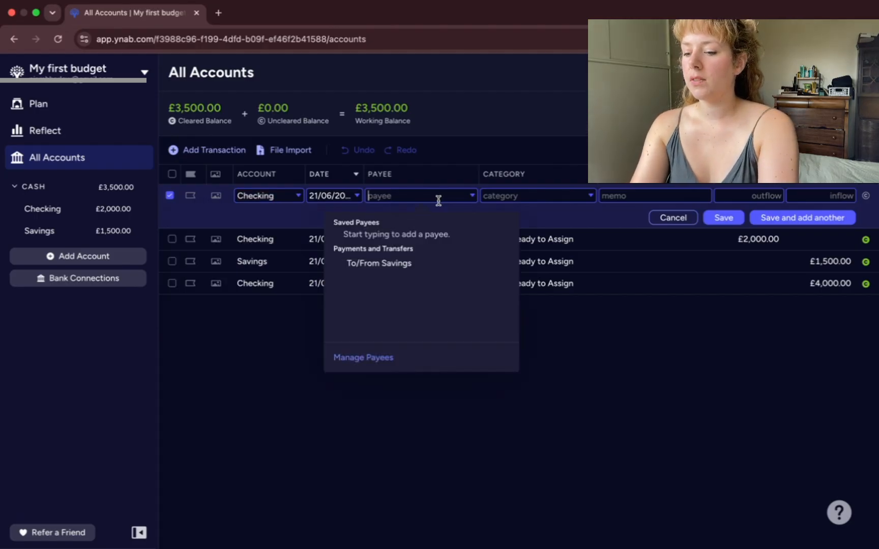
{"action": "type", "text": "Supermarket"}
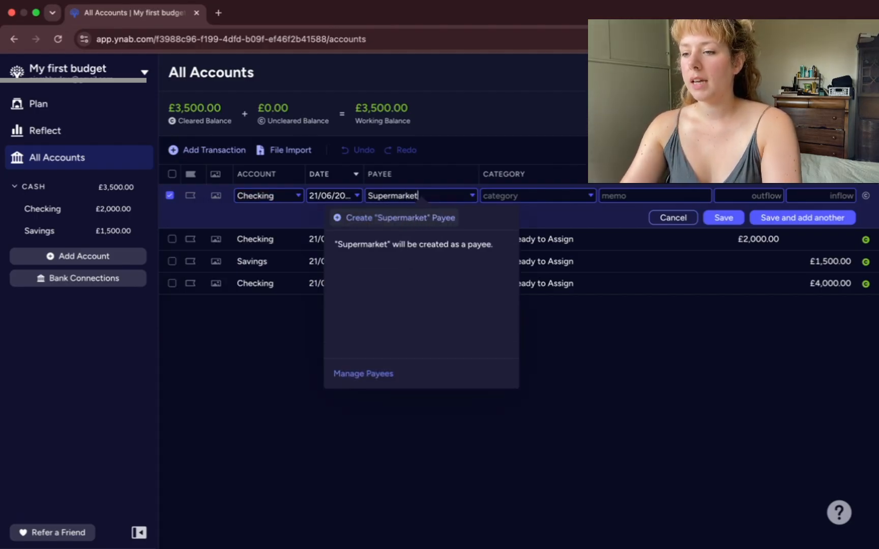
{"action": "left_click", "coordinate": [546, 196]}
{"action": "type", "text": "gr"}
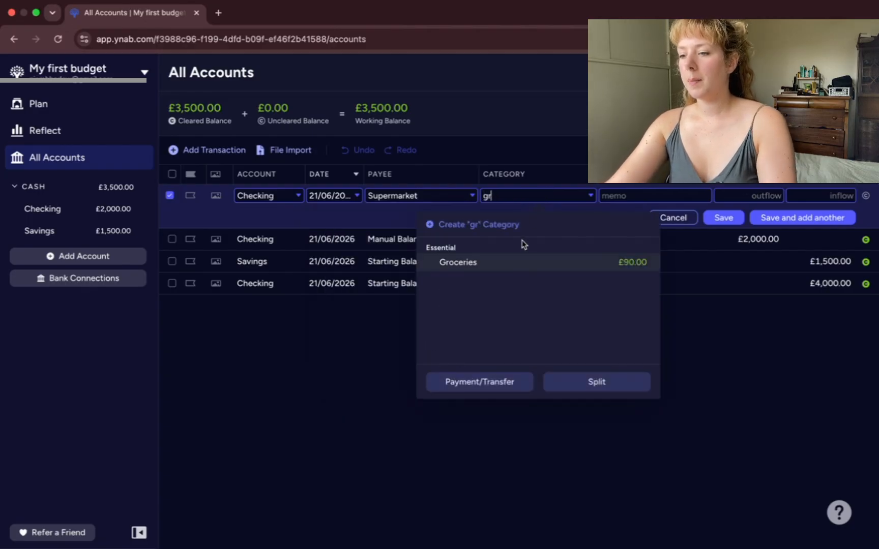
{"action": "left_click", "coordinate": [542, 265]}
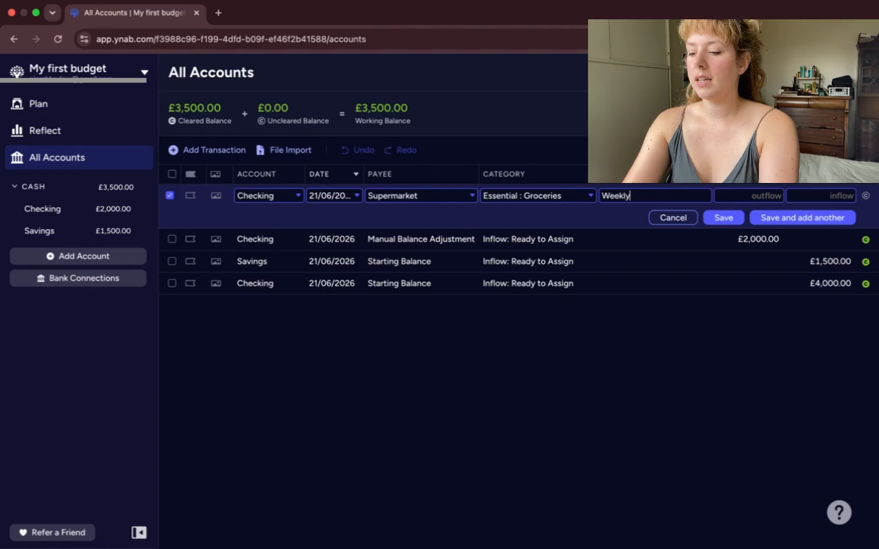
{"action": "type", "text": "pop"}
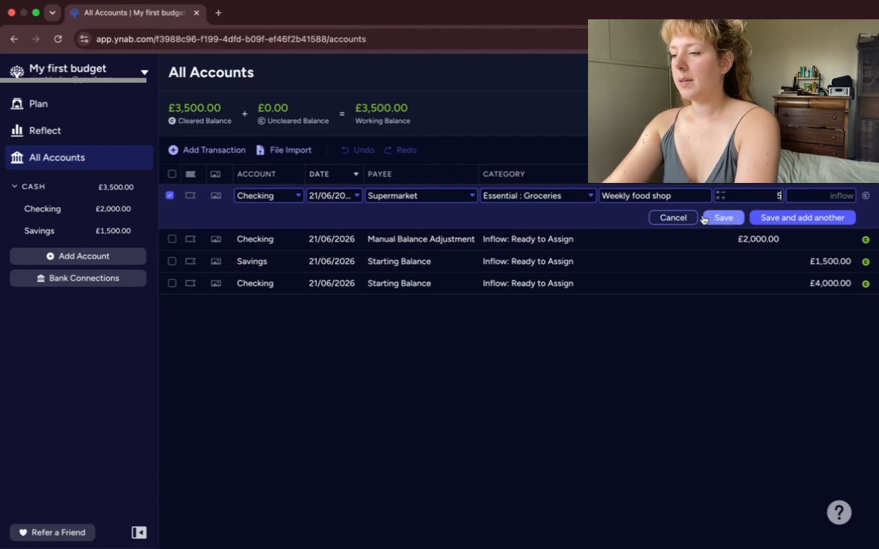
{"action": "left_click", "coordinate": [726, 222]}
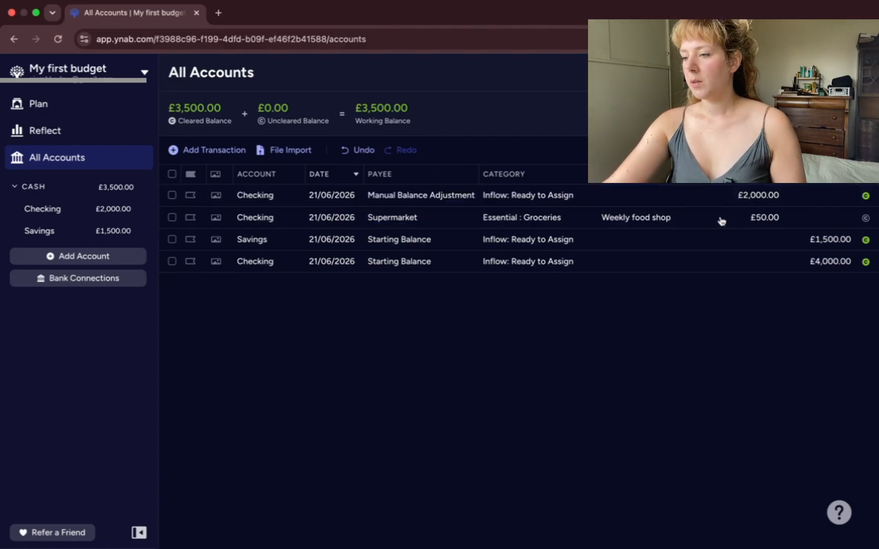
{"action": "left_click", "coordinate": [865, 219]}
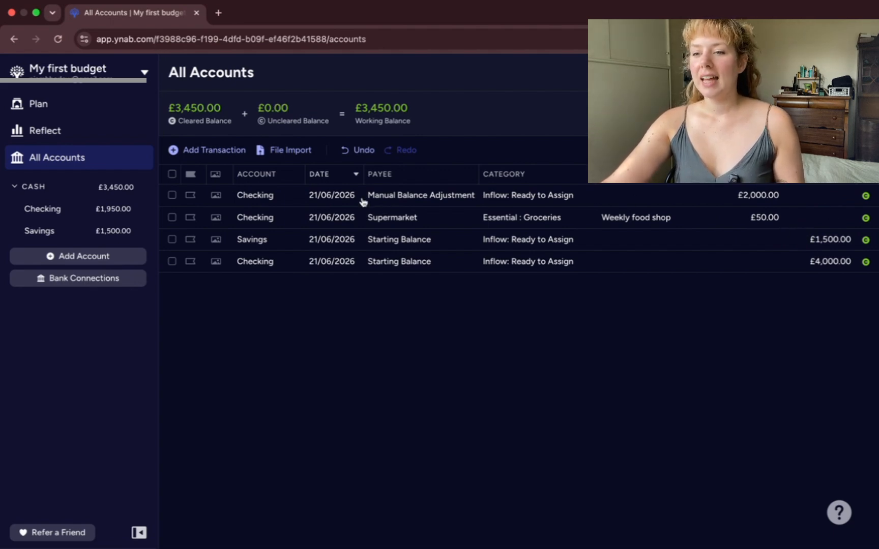
- Review the June plan's categories to see how the supermarket purchase affects Groceries and which targets still need money
{"action": "left_click", "coordinate": [78, 113]}
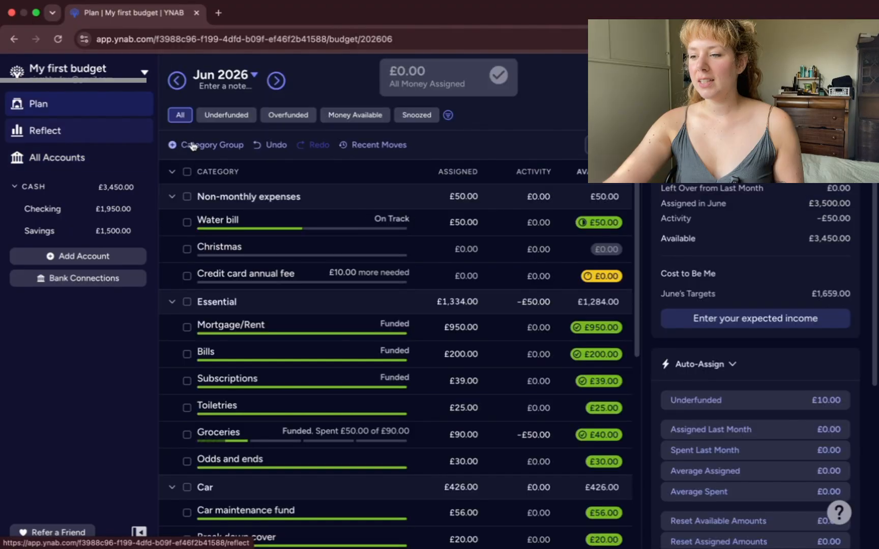
{"action": "scroll", "coordinate": [488, 305], "scroll_direction": "down", "scroll_amount": 5}
{"action": "scroll", "coordinate": [489, 304], "scroll_direction": "down", "scroll_amount": 3}
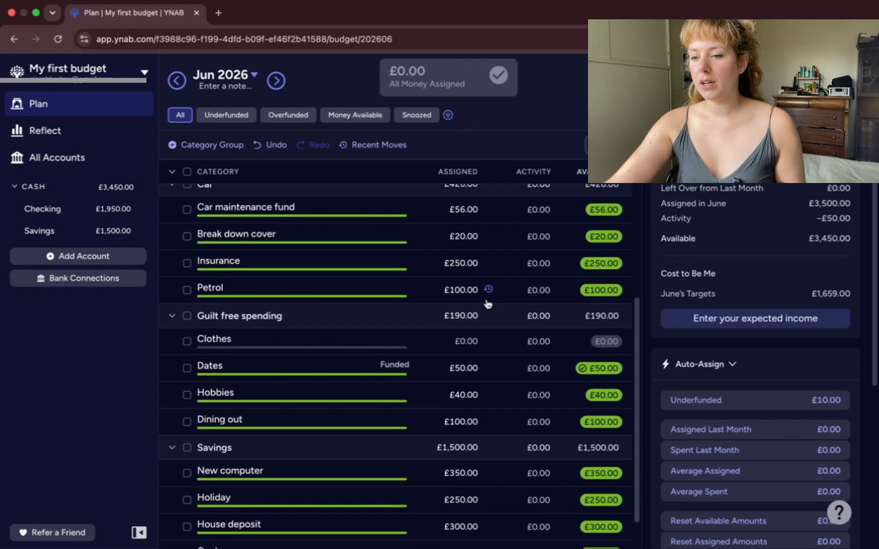
{"action": "scroll", "coordinate": [353, 314], "scroll_direction": "up", "scroll_amount": 5}
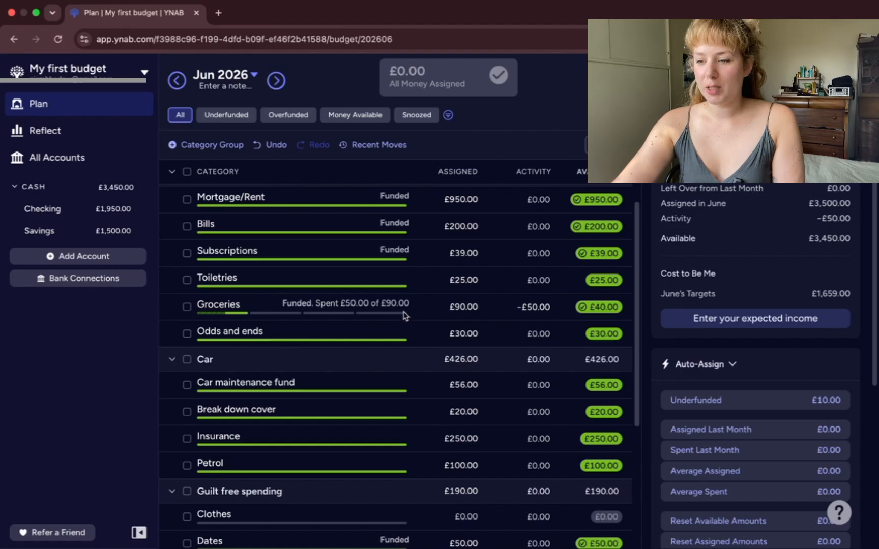
{"action": "scroll", "coordinate": [366, 265], "scroll_direction": "up", "scroll_amount": 3}
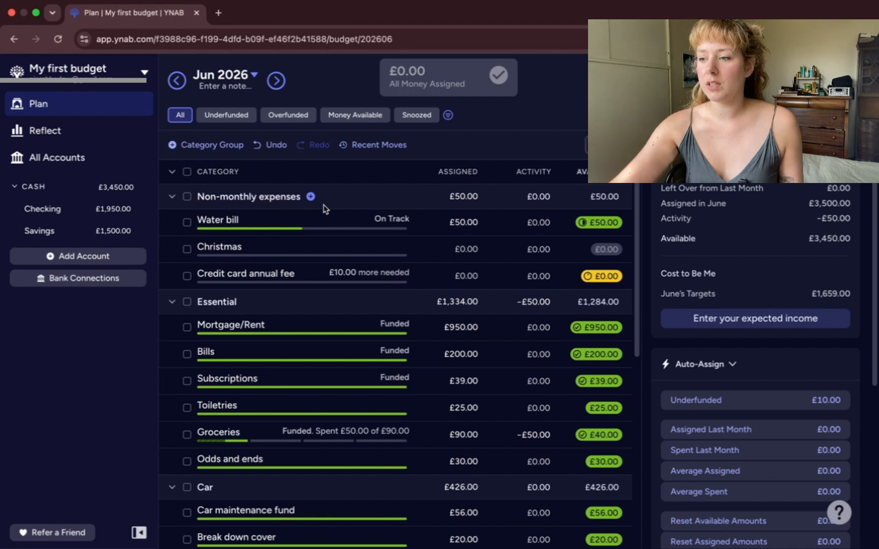
{"action": "scroll", "coordinate": [557, 312], "scroll_direction": "down", "scroll_amount": 1}
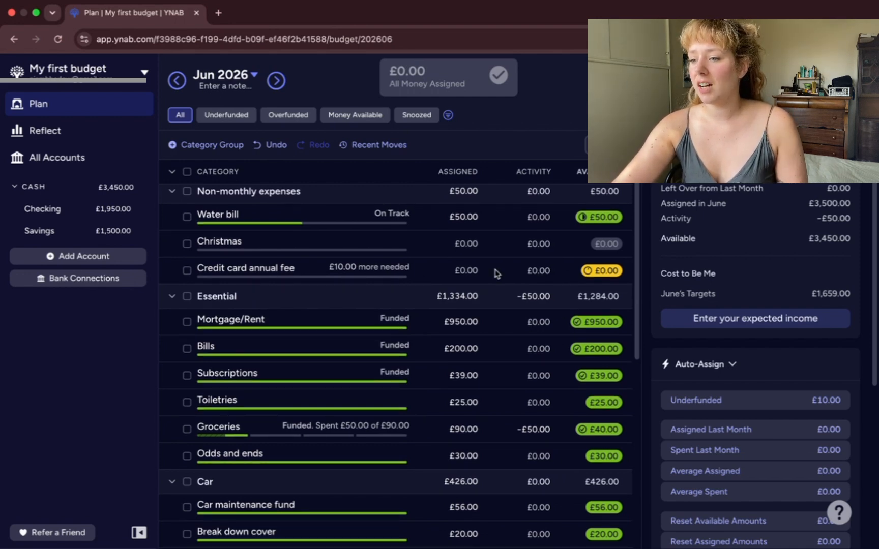
- Move £10.00 from Odds and ends to Credit card annual fee and clear the category selection
{"action": "left_click", "coordinate": [609, 275]}
{"action": "scroll", "coordinate": [534, 369], "scroll_direction": "down", "scroll_amount": 5}
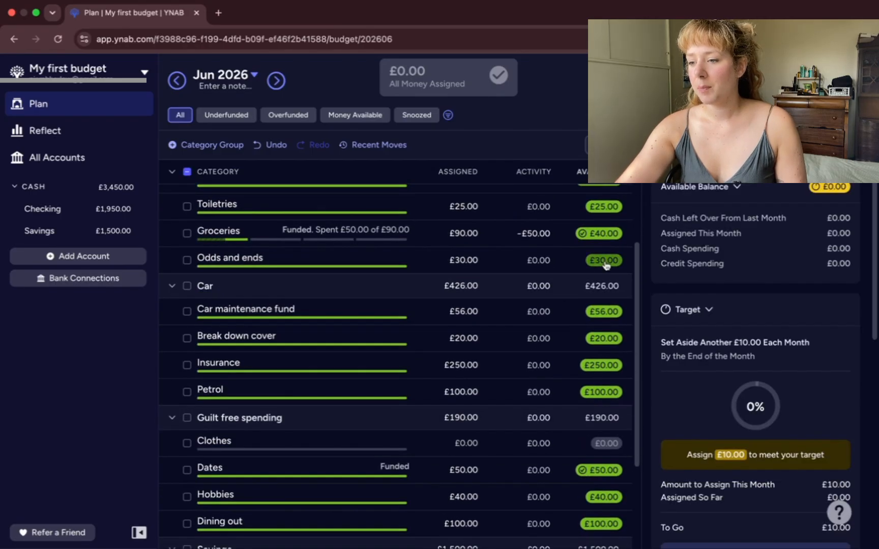
{"action": "left_click", "coordinate": [604, 261]}
{"action": "type", "text": "10"}
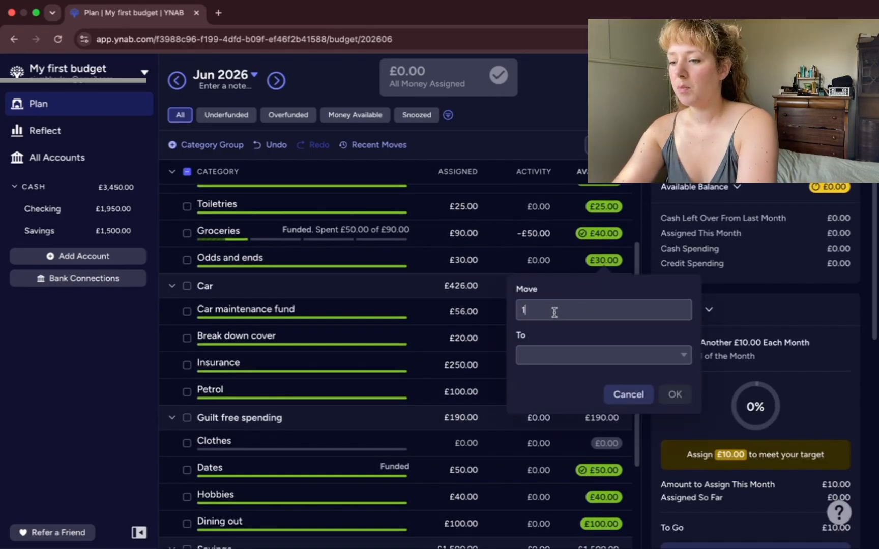
{"action": "left_click", "coordinate": [549, 357]}
{"action": "type", "text": "cred"}
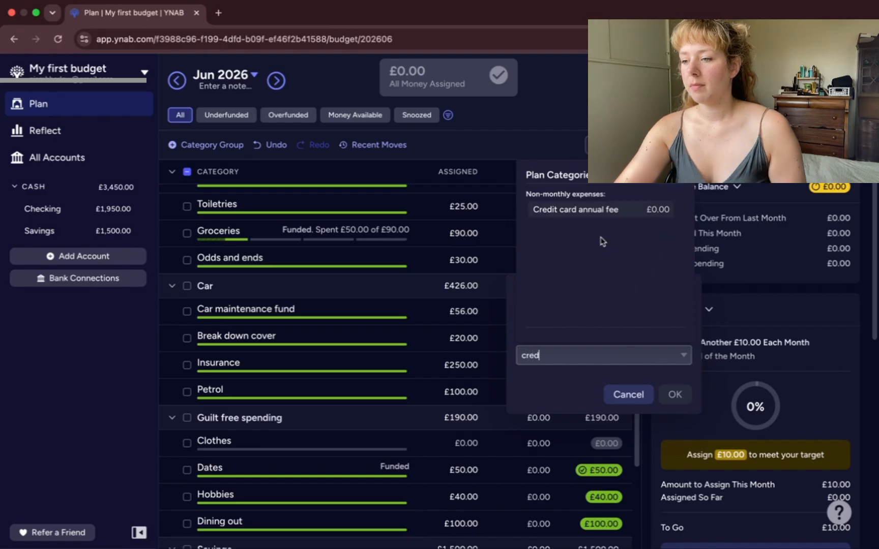
{"action": "left_click", "coordinate": [602, 211]}
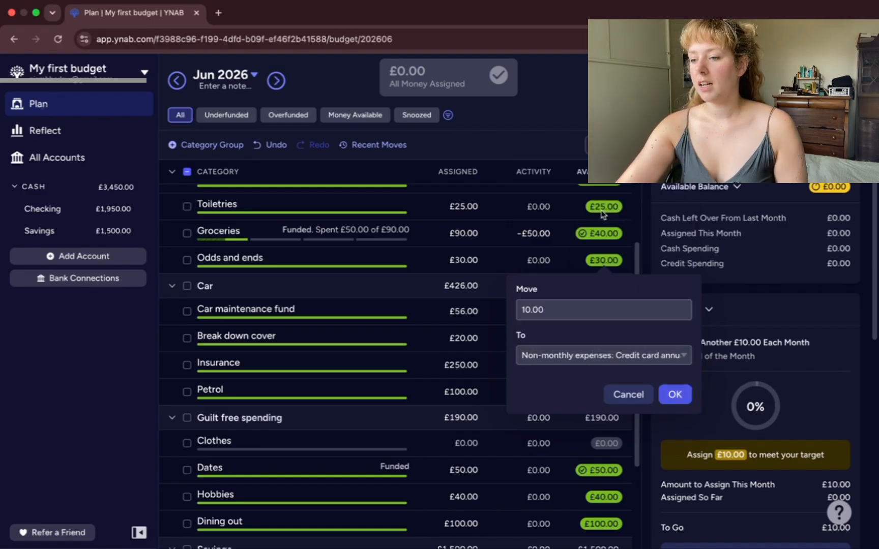
{"action": "left_click", "coordinate": [675, 395]}
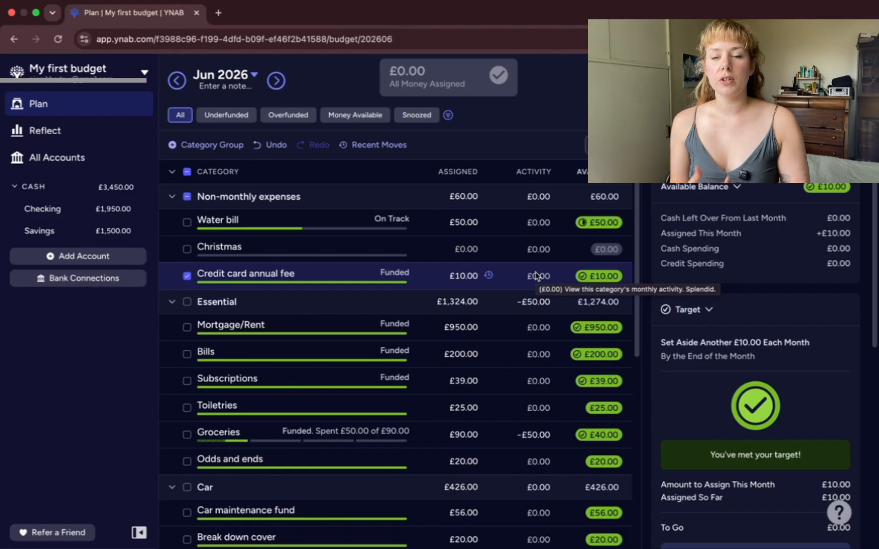
{"action": "scroll", "coordinate": [536, 276], "scroll_direction": "down", "scroll_amount": 1}
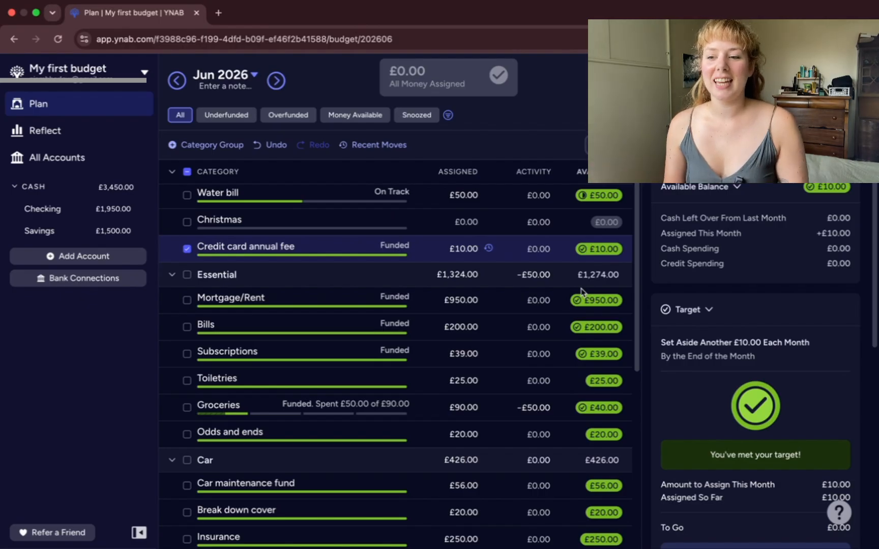
{"action": "scroll", "coordinate": [582, 291], "scroll_direction": "up", "scroll_amount": 1}
{"action": "left_click", "coordinate": [187, 172]}
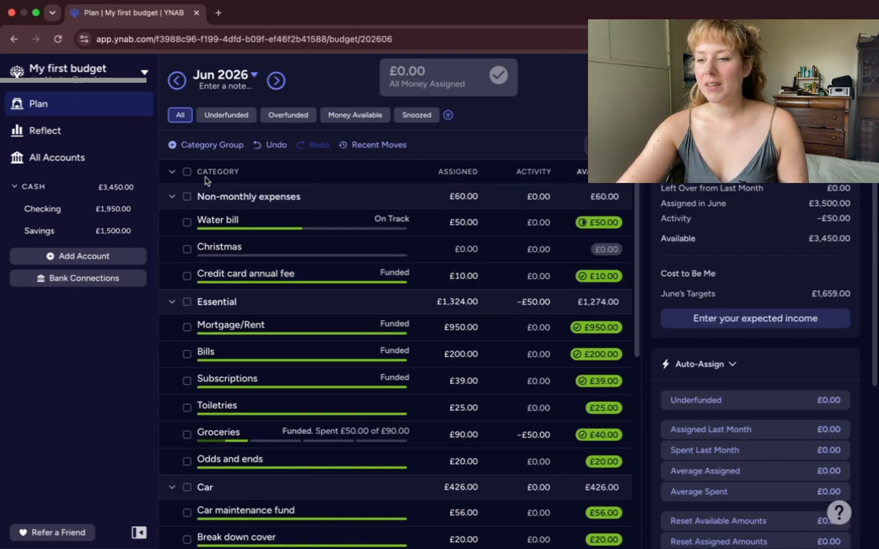
- Add the 💦 emoji in front of the Water bill category's name, finding it with the search term "water"
{"action": "left_click", "coordinate": [365, 227]}
{"action": "scroll", "coordinate": [704, 320], "scroll_direction": "down", "scroll_amount": 5}
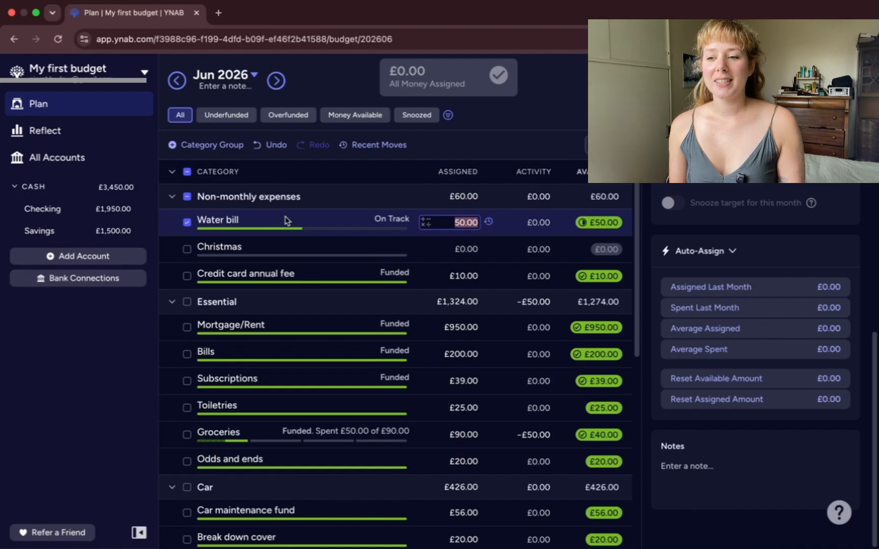
{"action": "left_click", "coordinate": [199, 224]}
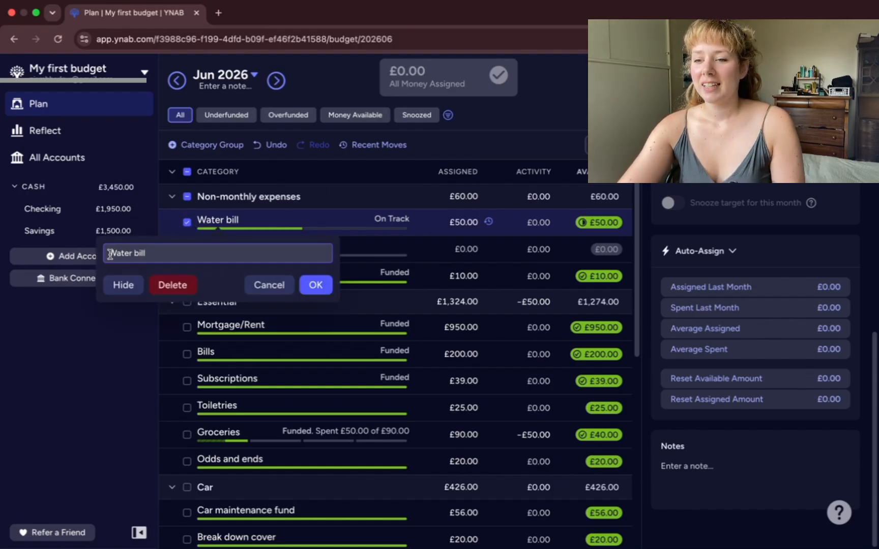
{"action": "right_click", "coordinate": [110, 254]}
{"action": "left_click", "coordinate": [305, 255]}
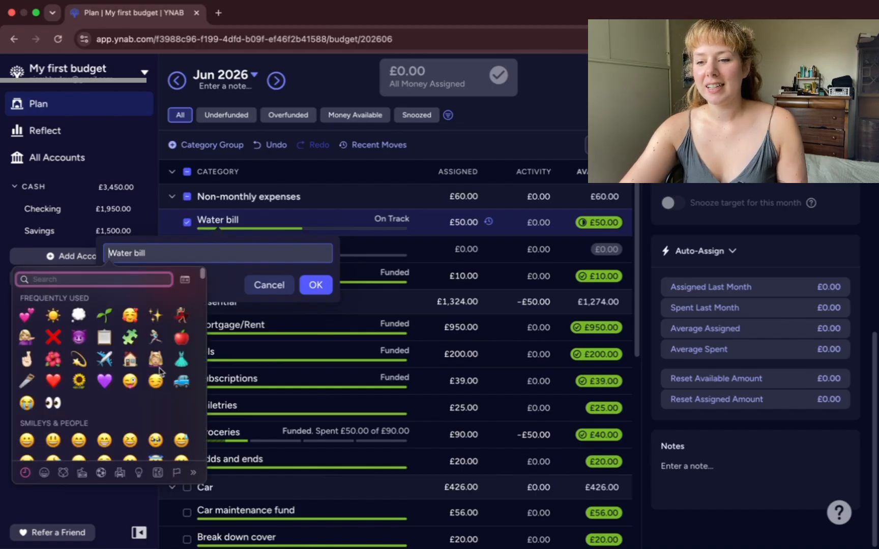
{"action": "type", "text": "wate"}
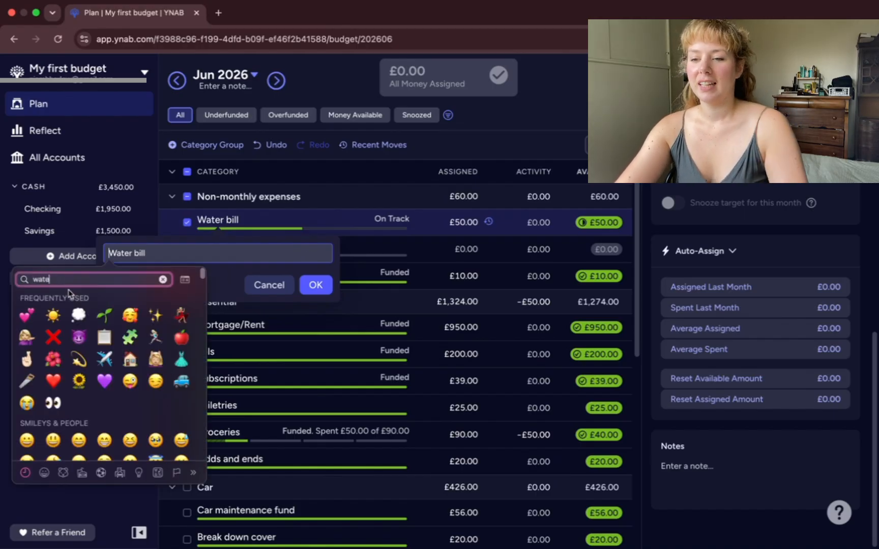
{"action": "type", "text": "r"}
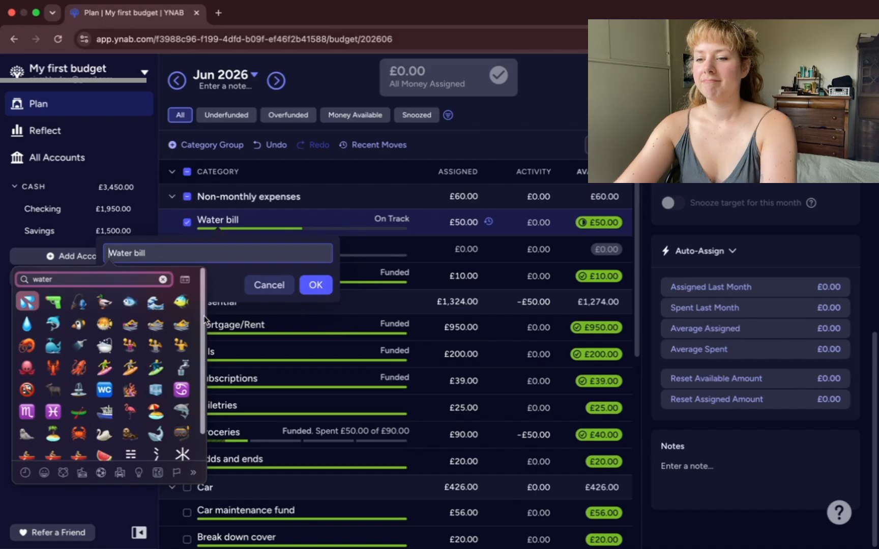
{"action": "key", "text": "Return"}
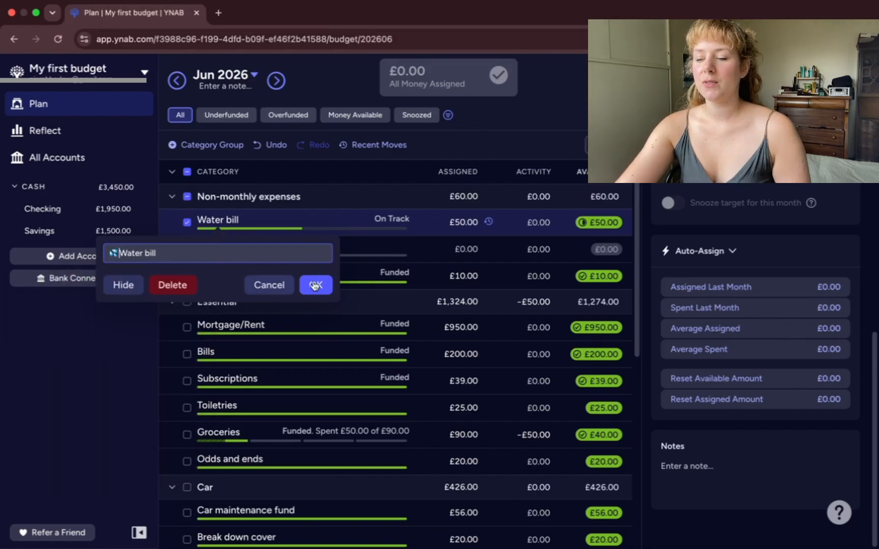
{"action": "left_click", "coordinate": [315, 286]}
{"action": "left_click", "coordinate": [300, 277]}
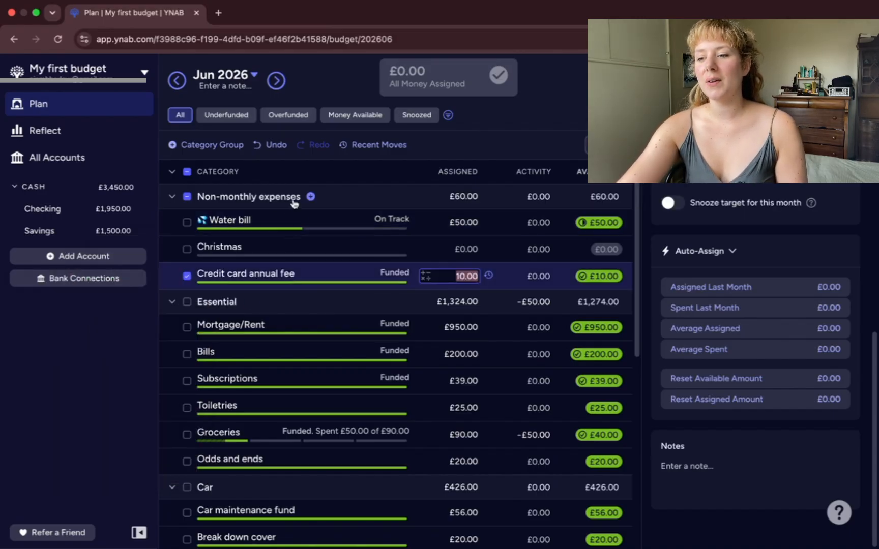
{"action": "key", "text": "Return"}
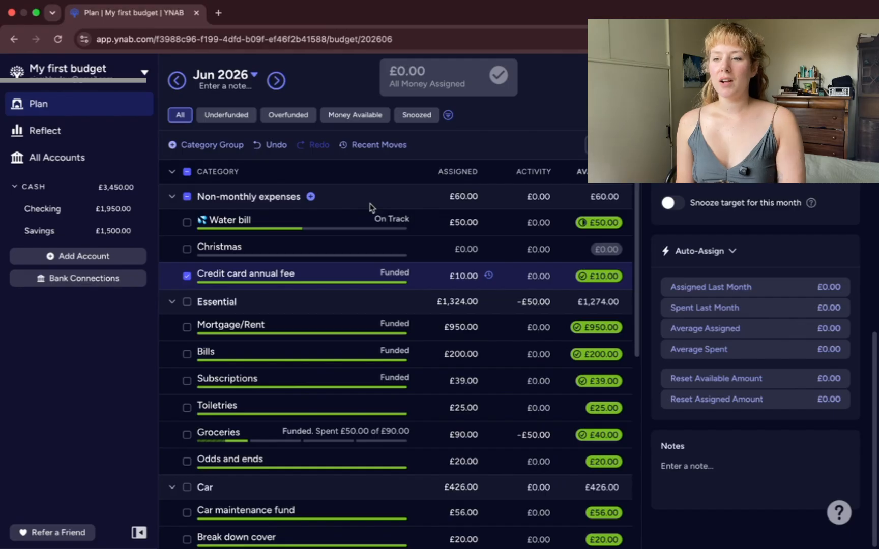